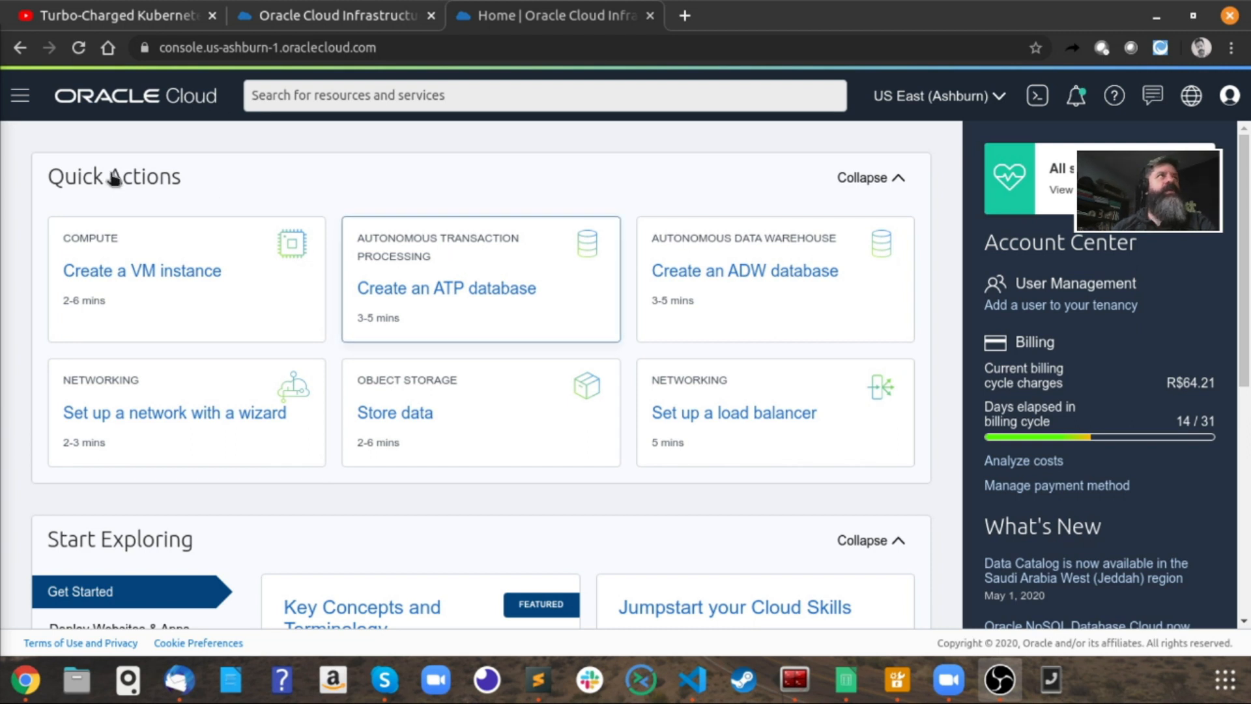
# Step: Open the Container Clusters (OKE) page of Developer Services
pyautogui.click(20, 98)
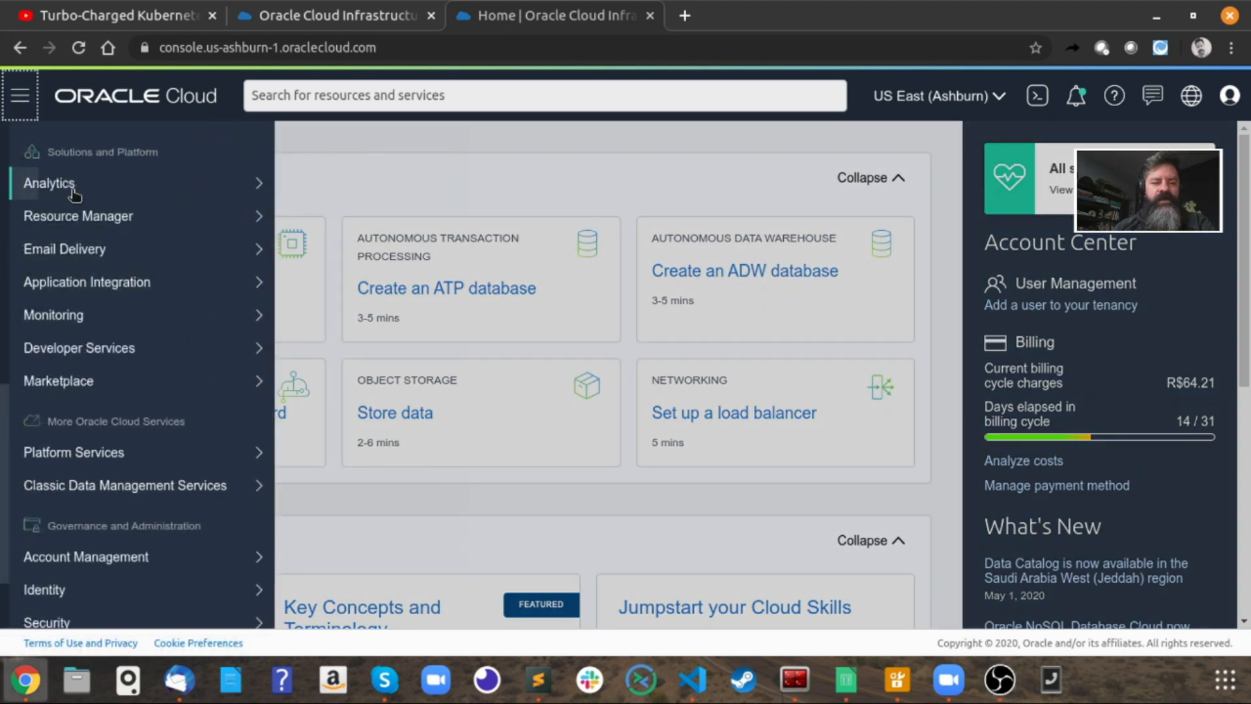
pyautogui.scroll(10, 107, 321)
pyautogui.moveTo(110, 323)
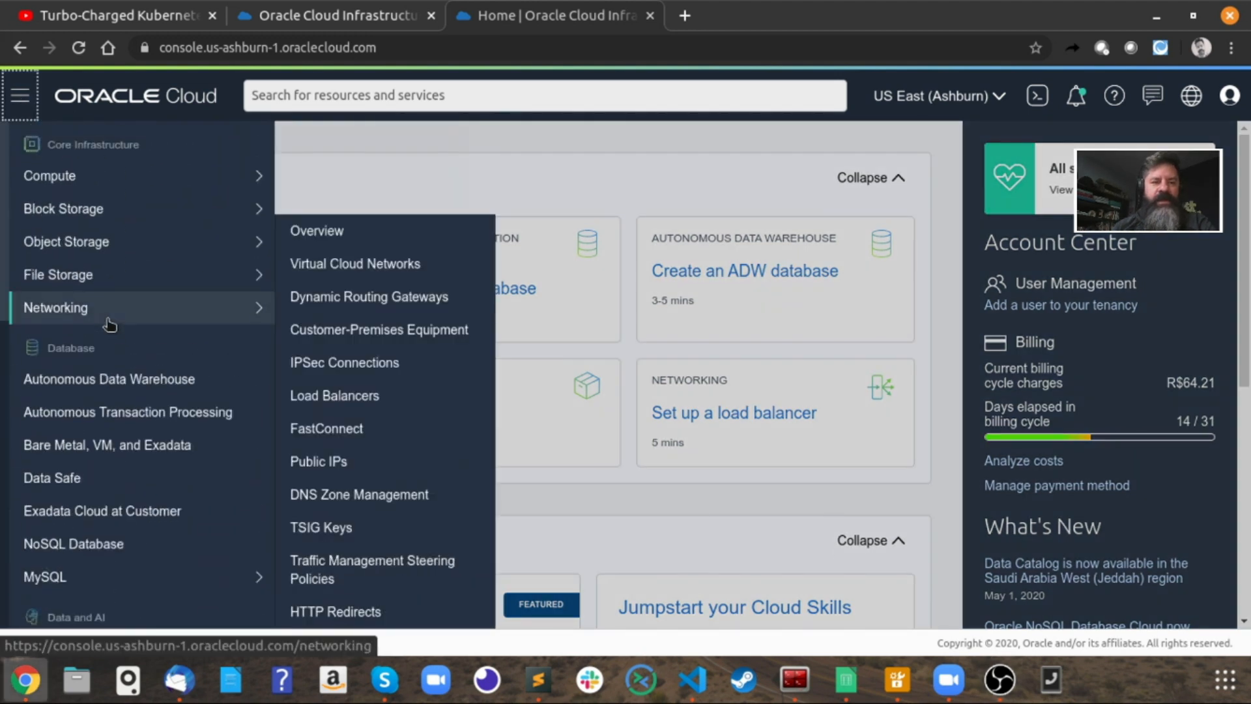
pyautogui.scroll(-10, 109, 324)
pyautogui.scroll(-4, 110, 324)
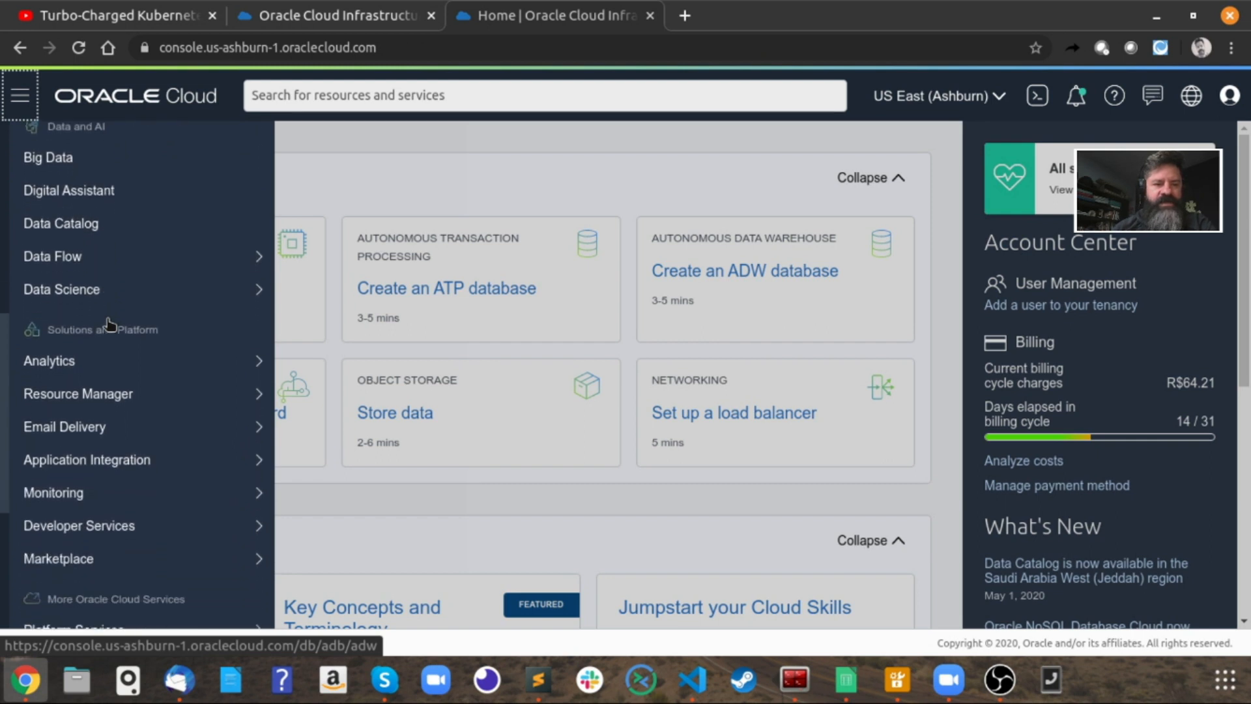
pyautogui.moveTo(98, 475)
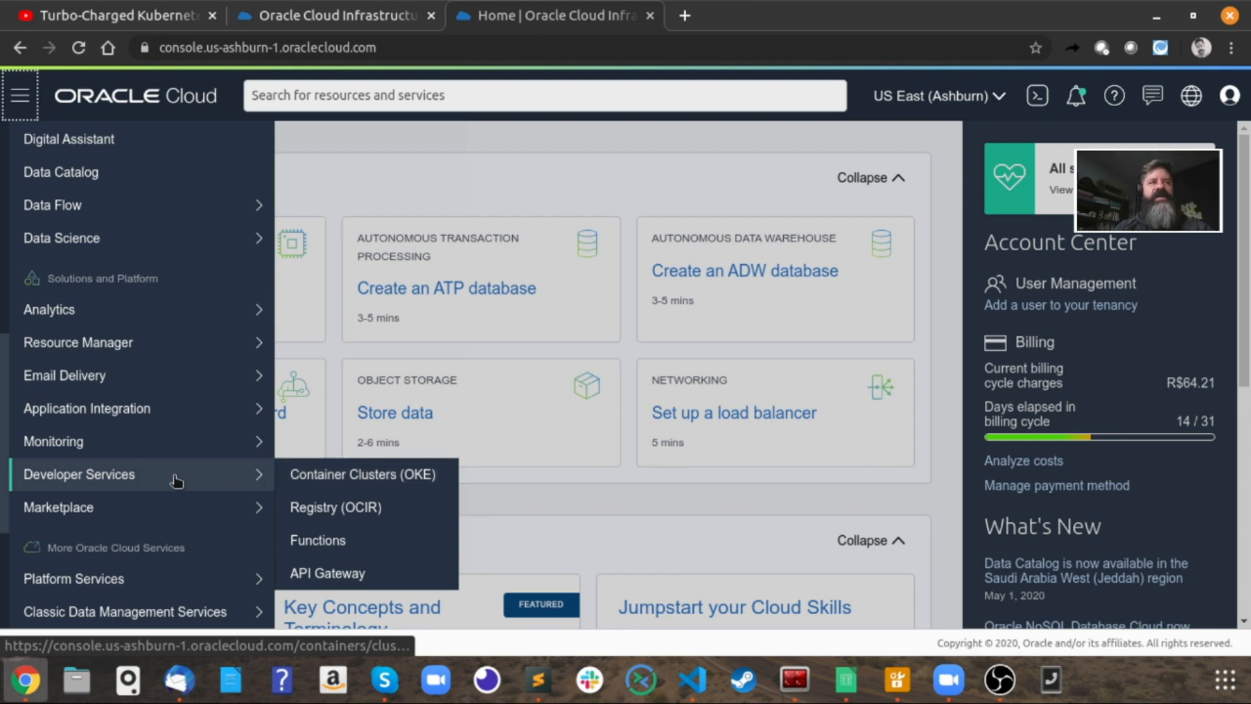
pyautogui.press('ctrl')
pyautogui.press('ctrl')
pyautogui.press('ctrl')
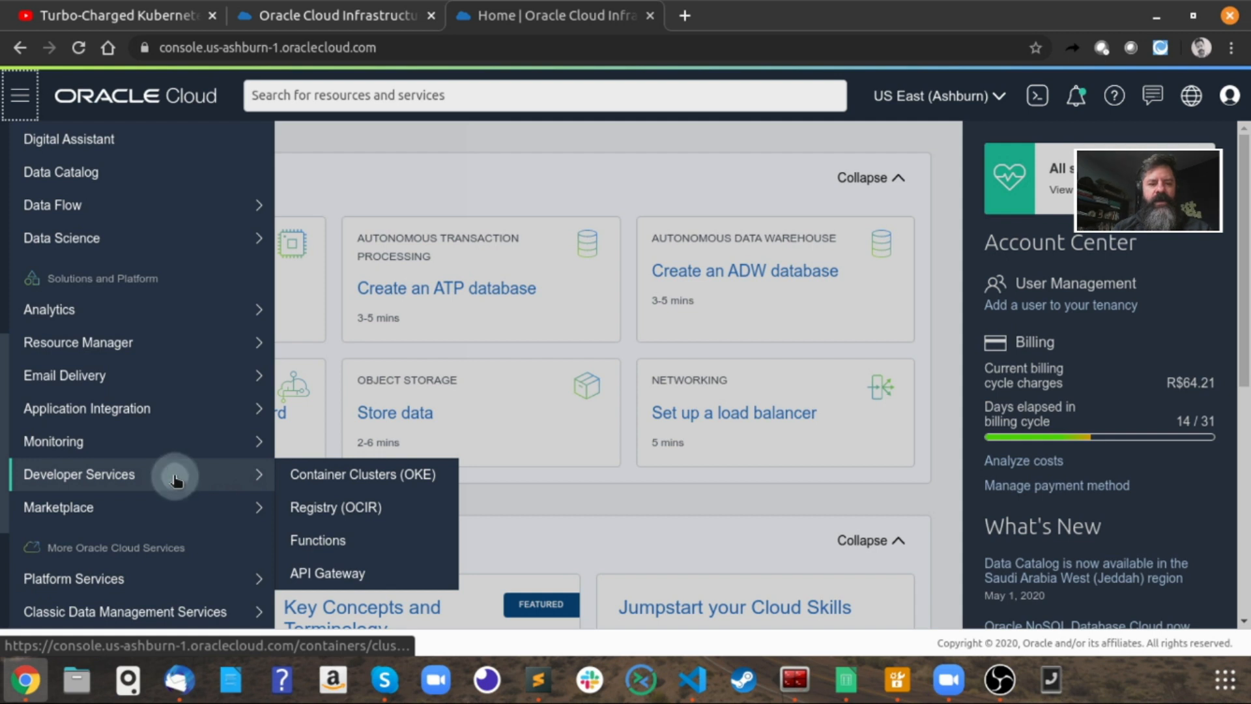
pyautogui.press('ctrl')
pyautogui.click(338, 474)
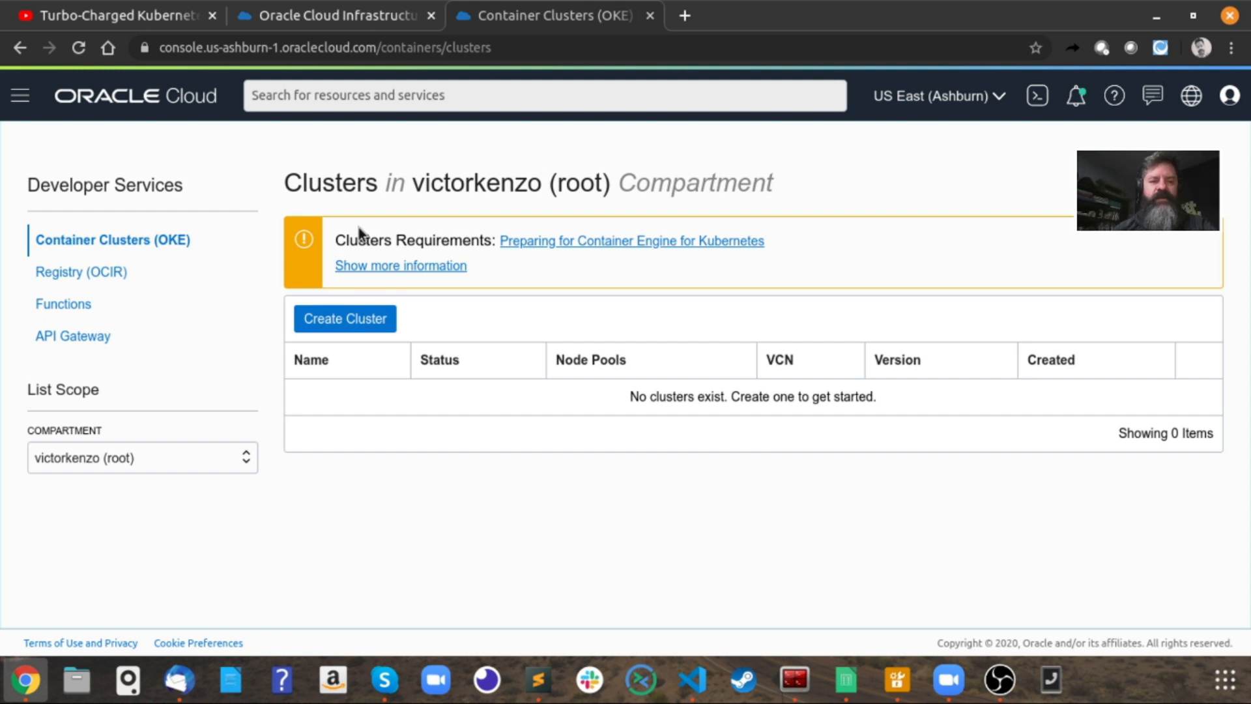
# Step: Start creating a new cluster and launch the Quick Create workflow
pyautogui.click(353, 319)
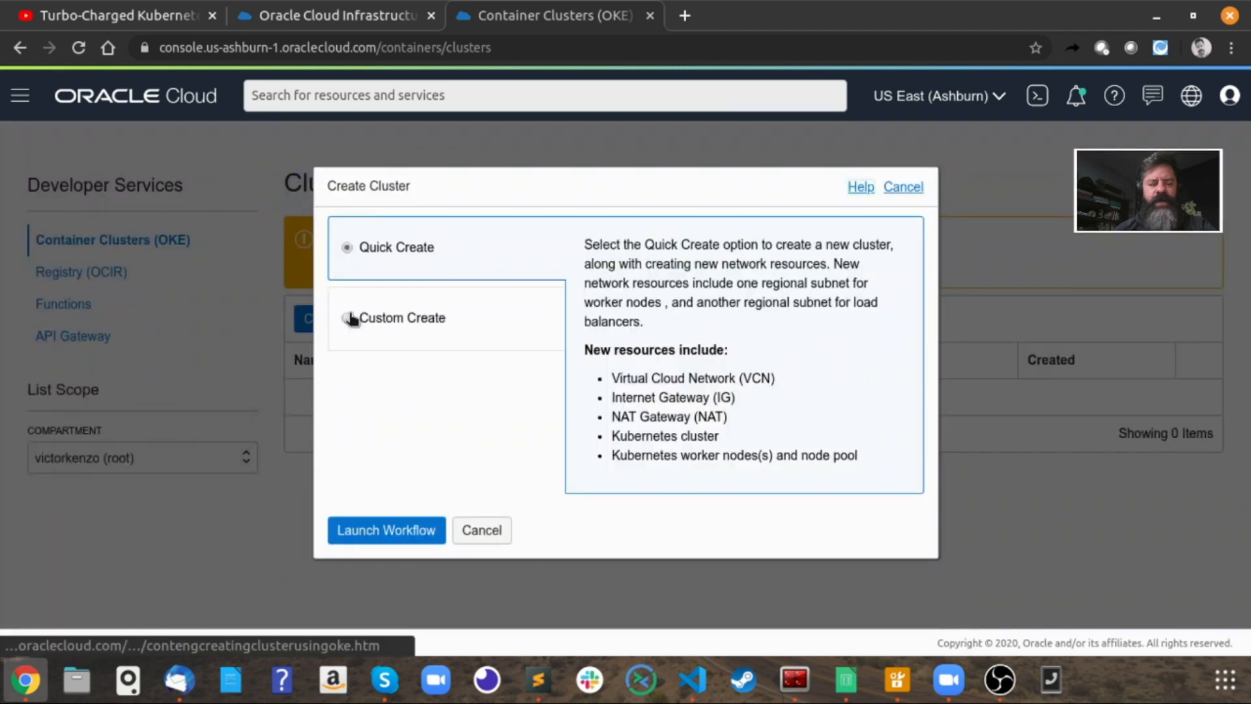
pyautogui.click(438, 327)
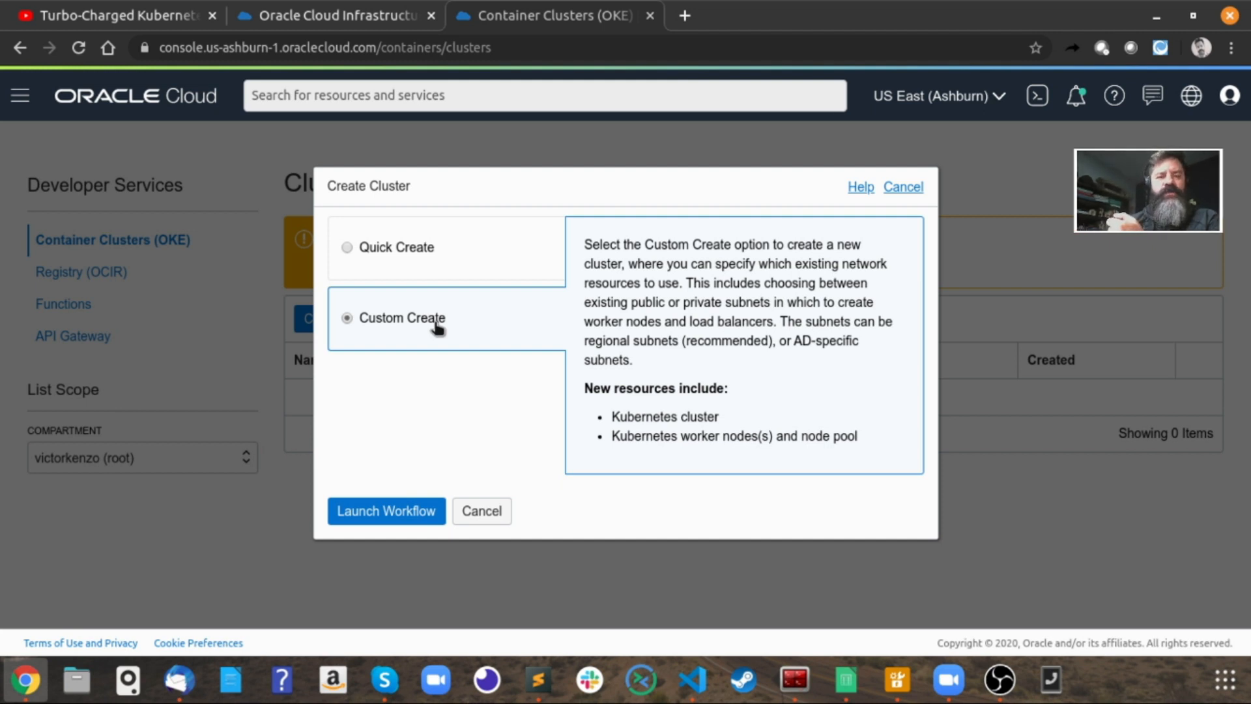
pyautogui.click(402, 258)
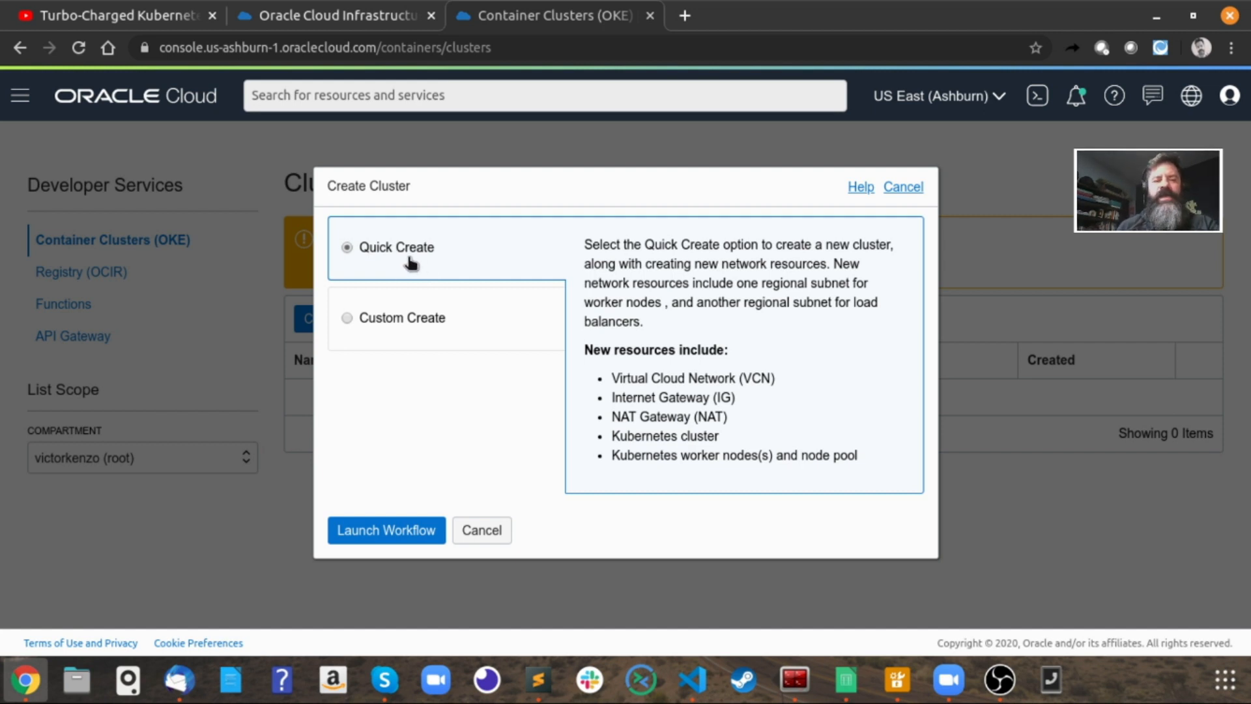
pyautogui.click(358, 537)
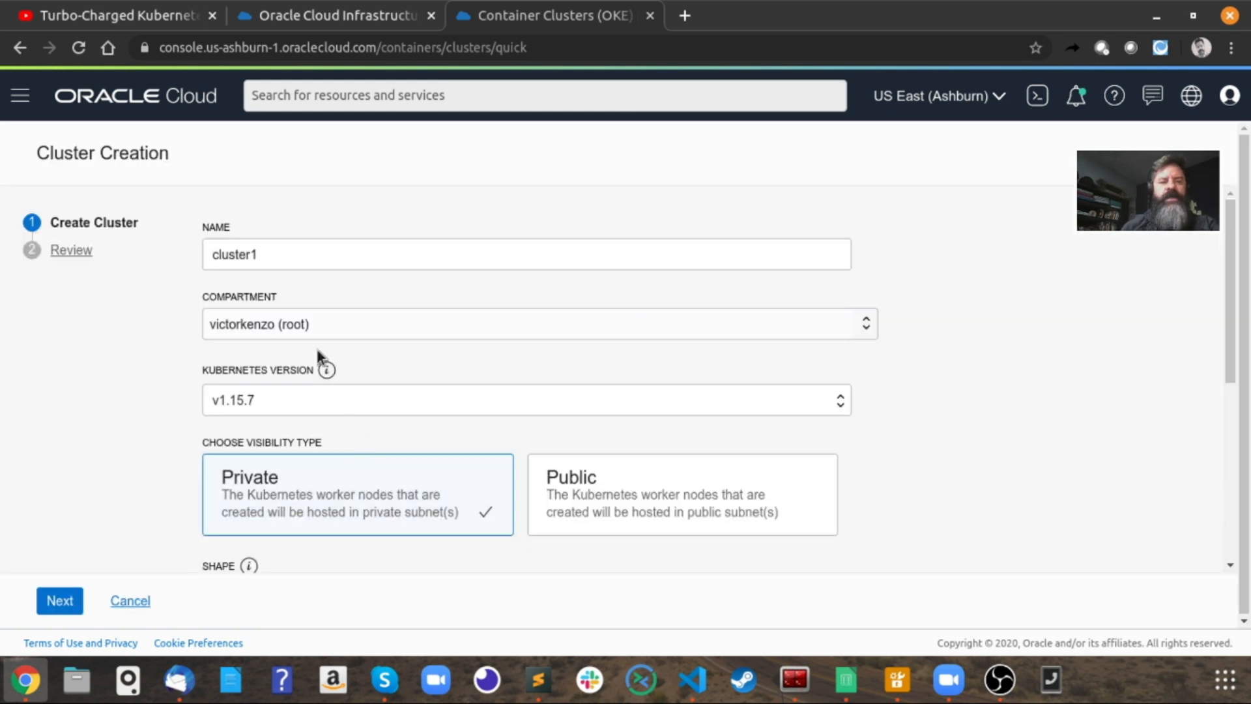
# Step: Name the new cluster cluster_demo
pyautogui.click(287, 262)
pyautogui.press('BackSpace')
pyautogui.write('_demo')
pyautogui.press('Tab')
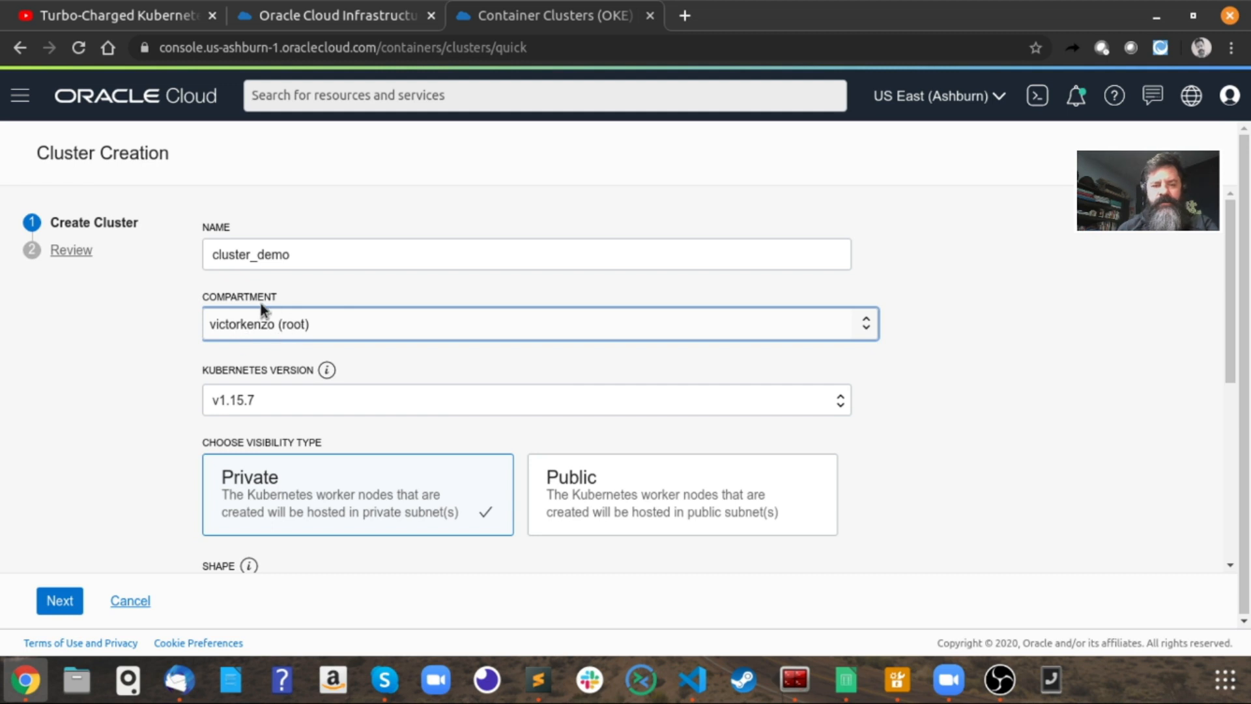
pyautogui.moveTo(327, 369)
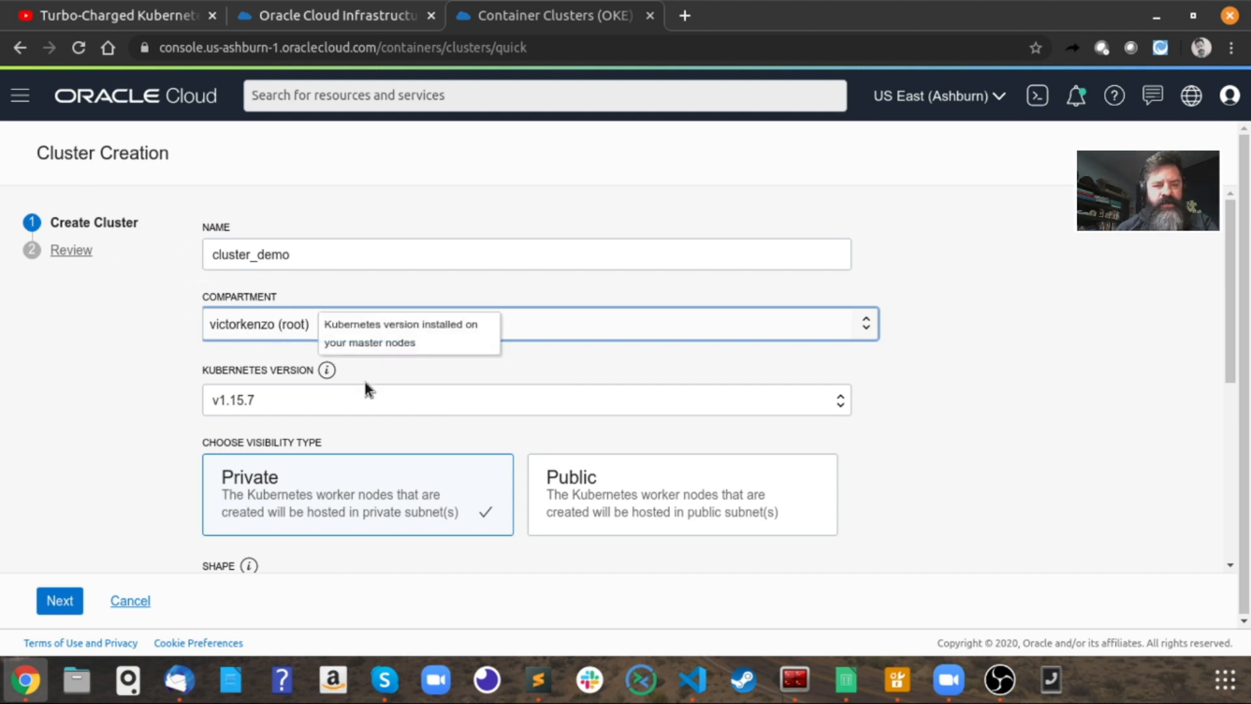
# Step: Set the worker nodes' visibility type to Public and their shape to VM.Standard2.1
pyautogui.scroll(-3, 350, 417)
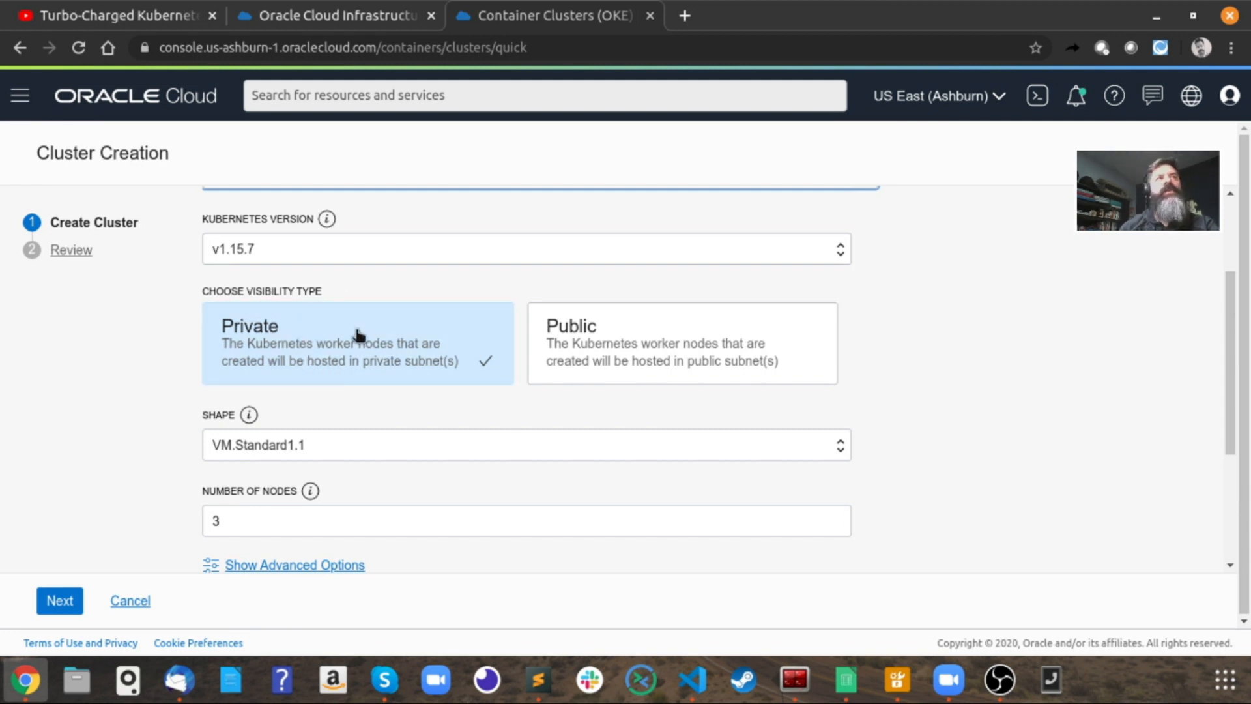
pyautogui.click(674, 332)
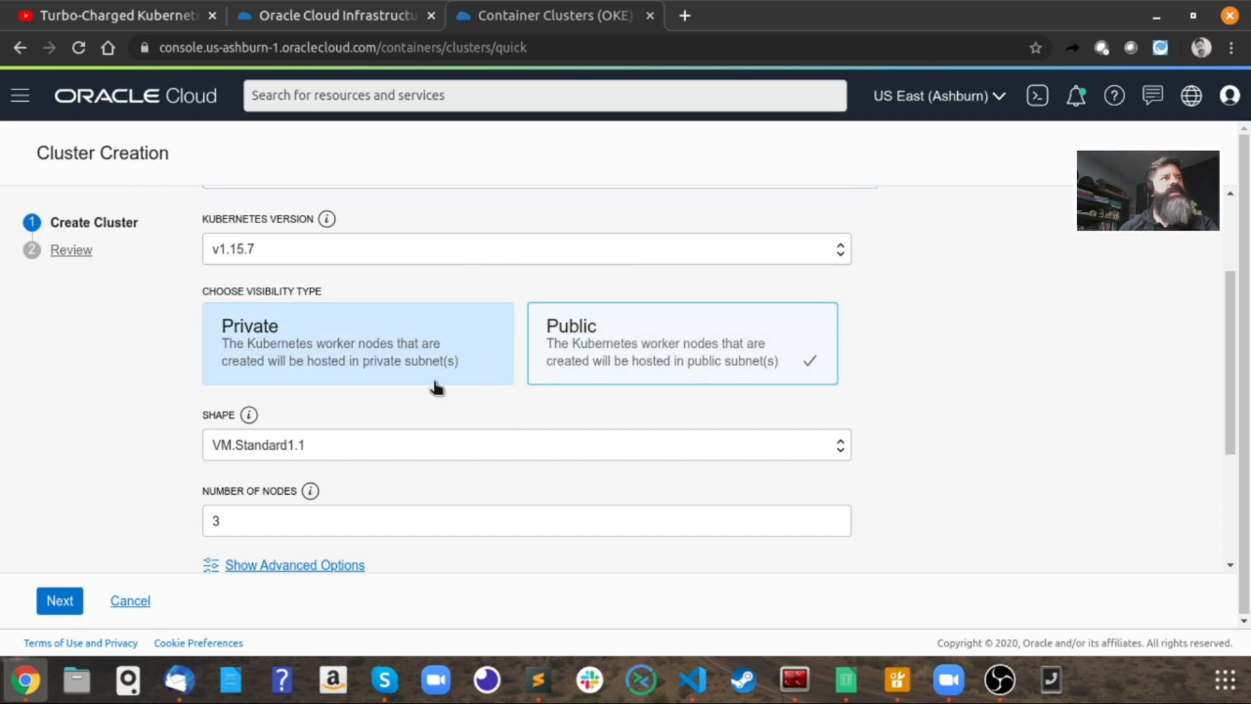
pyautogui.click(334, 450)
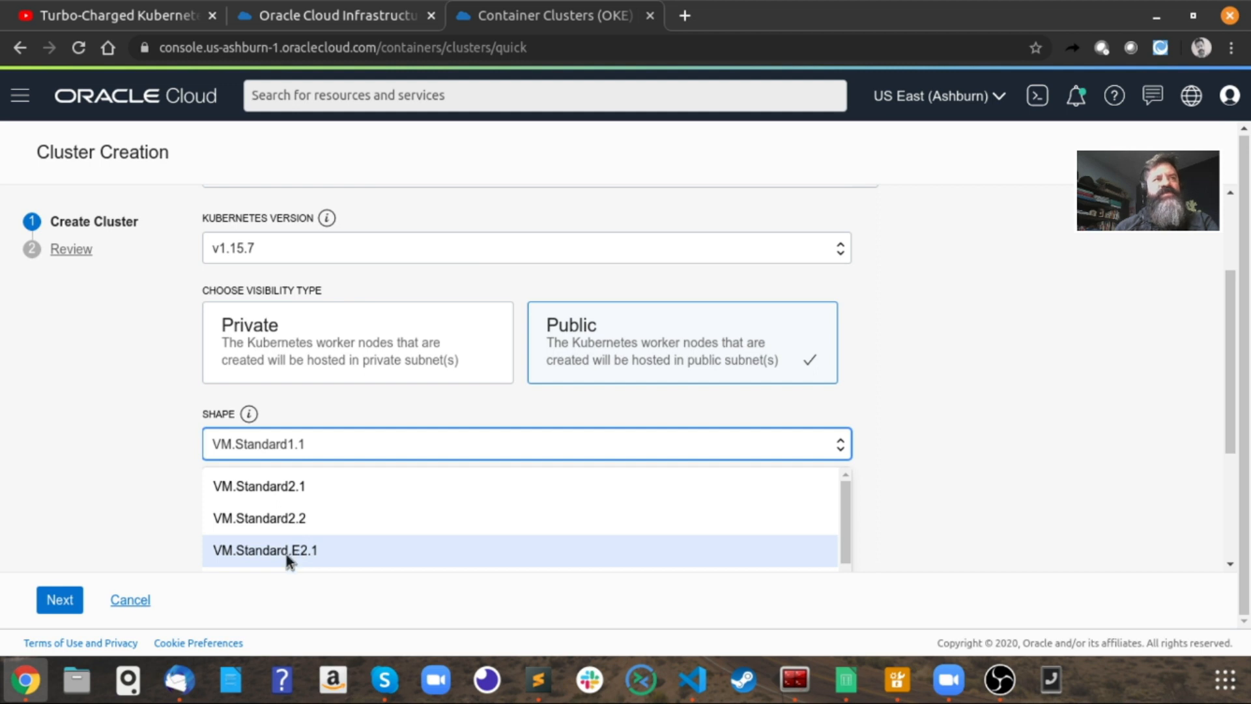
pyautogui.click(313, 487)
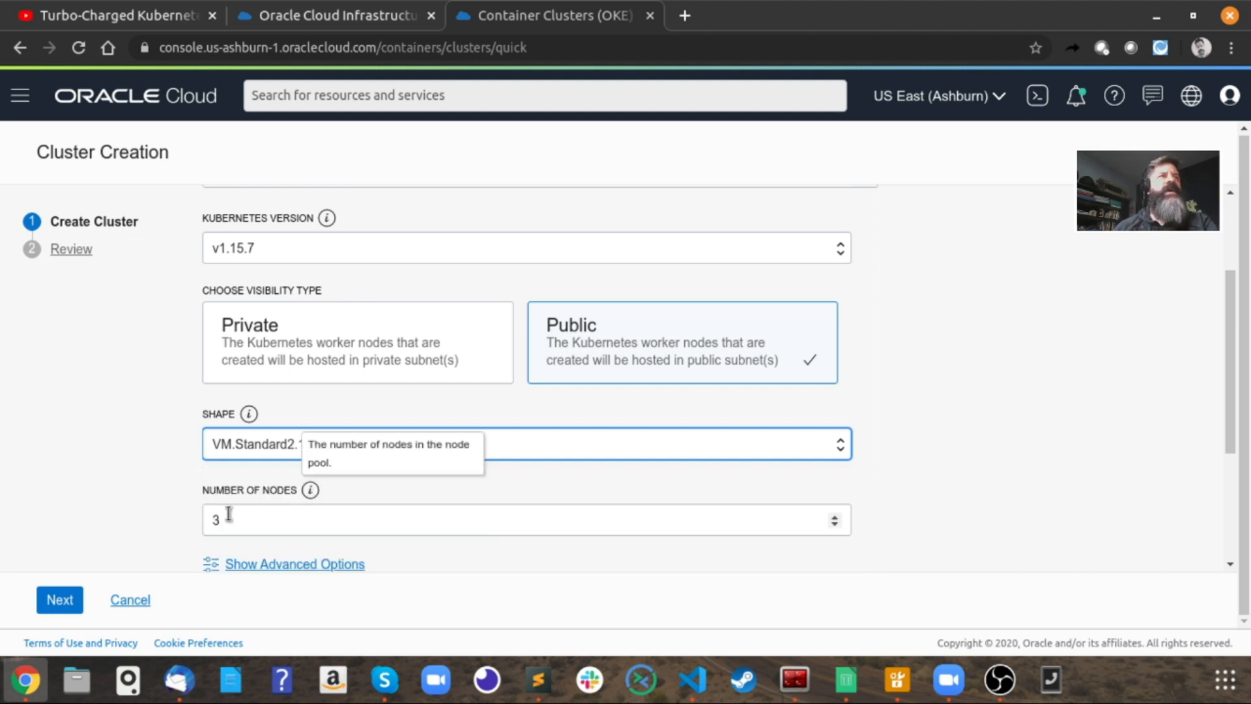
# Step: Enable the Kubernetes Dashboard and Tiller (Helm) add-ons and proceed to the cluster review
pyautogui.scroll(-2, 239, 489)
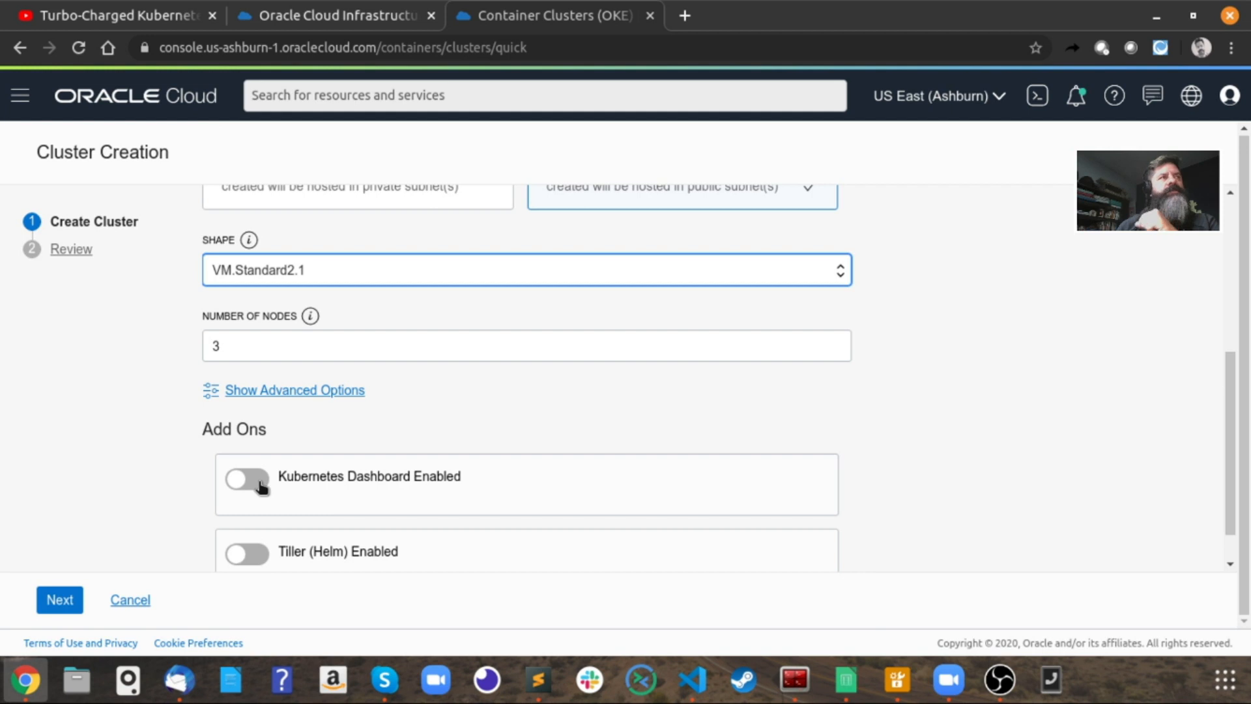
pyautogui.click(261, 486)
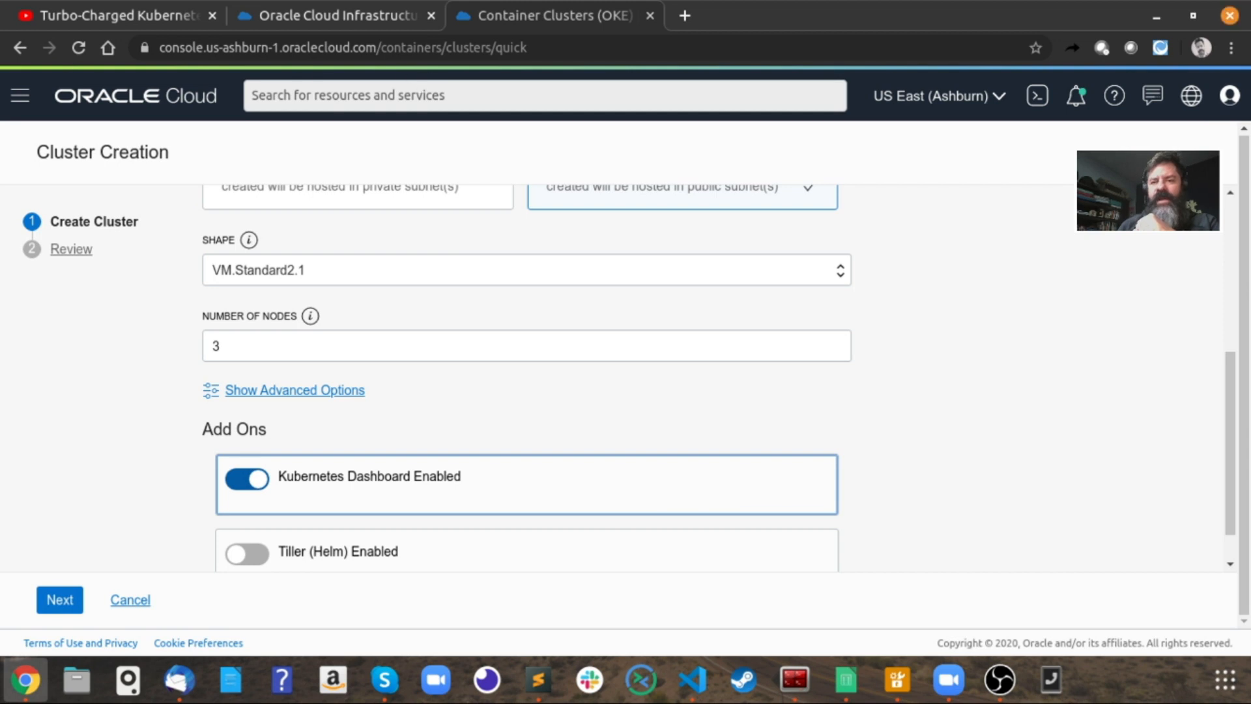
pyautogui.hotkey('alt', 'Tab')
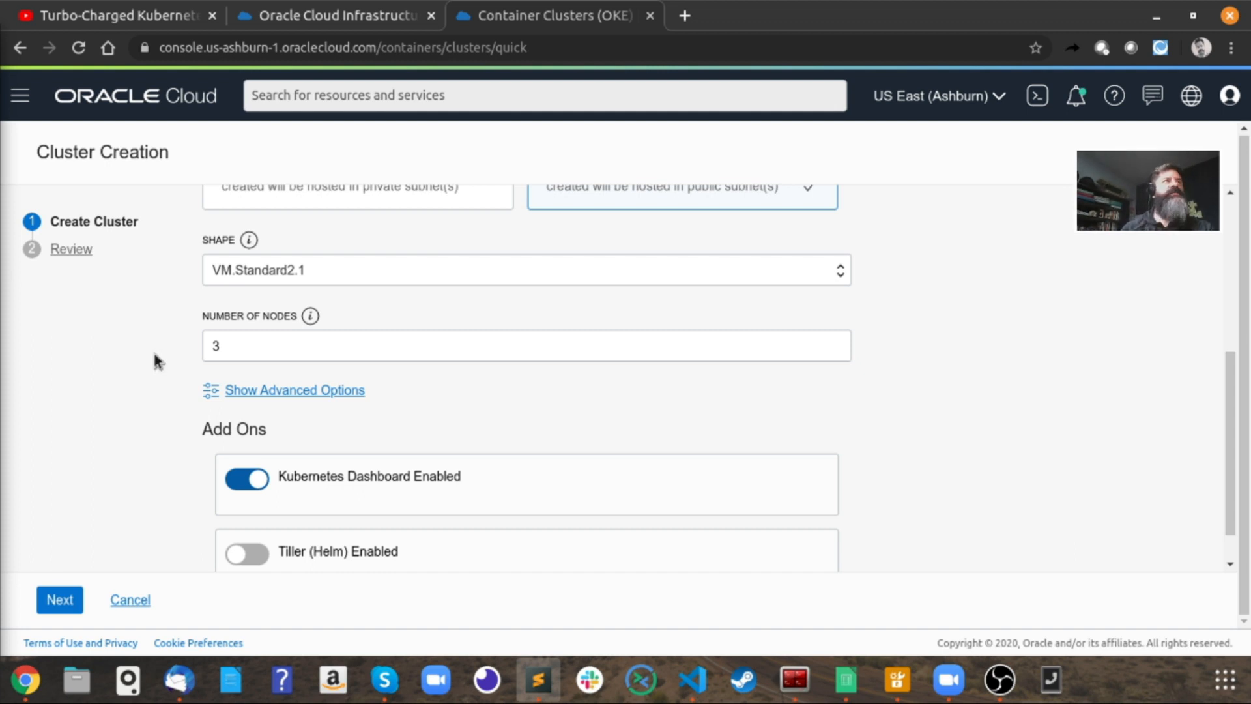
pyautogui.click(253, 559)
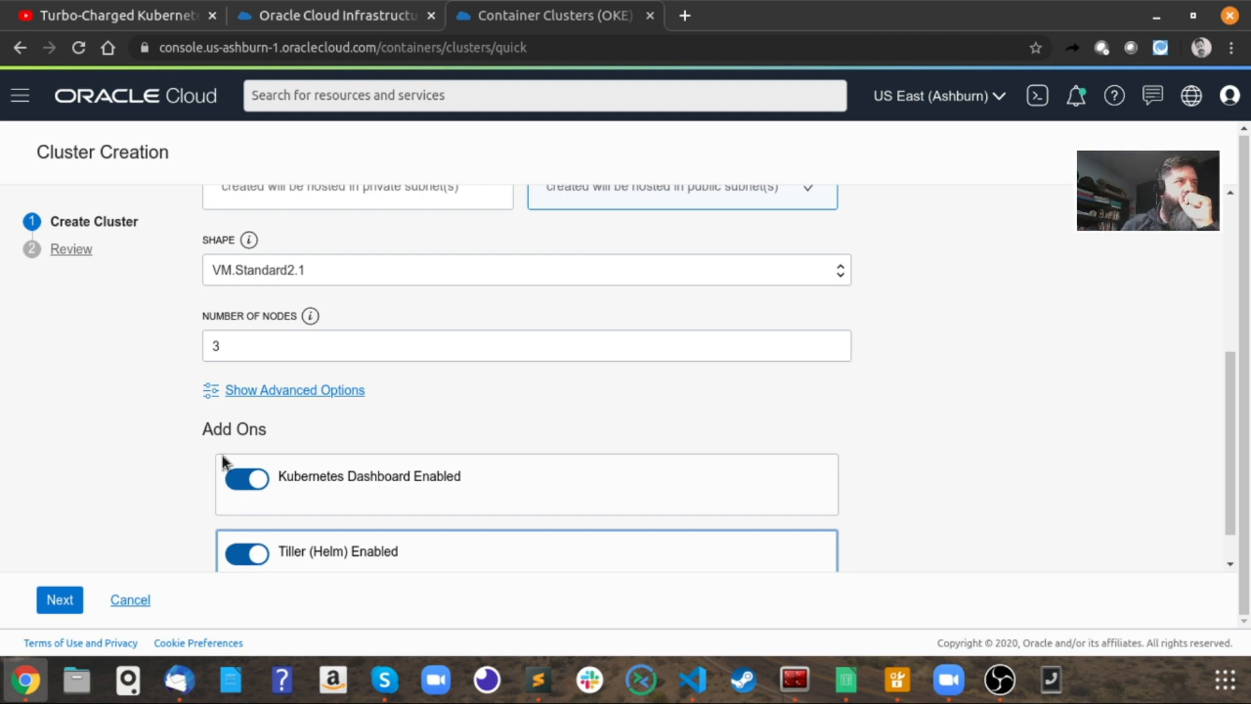
pyautogui.click(61, 603)
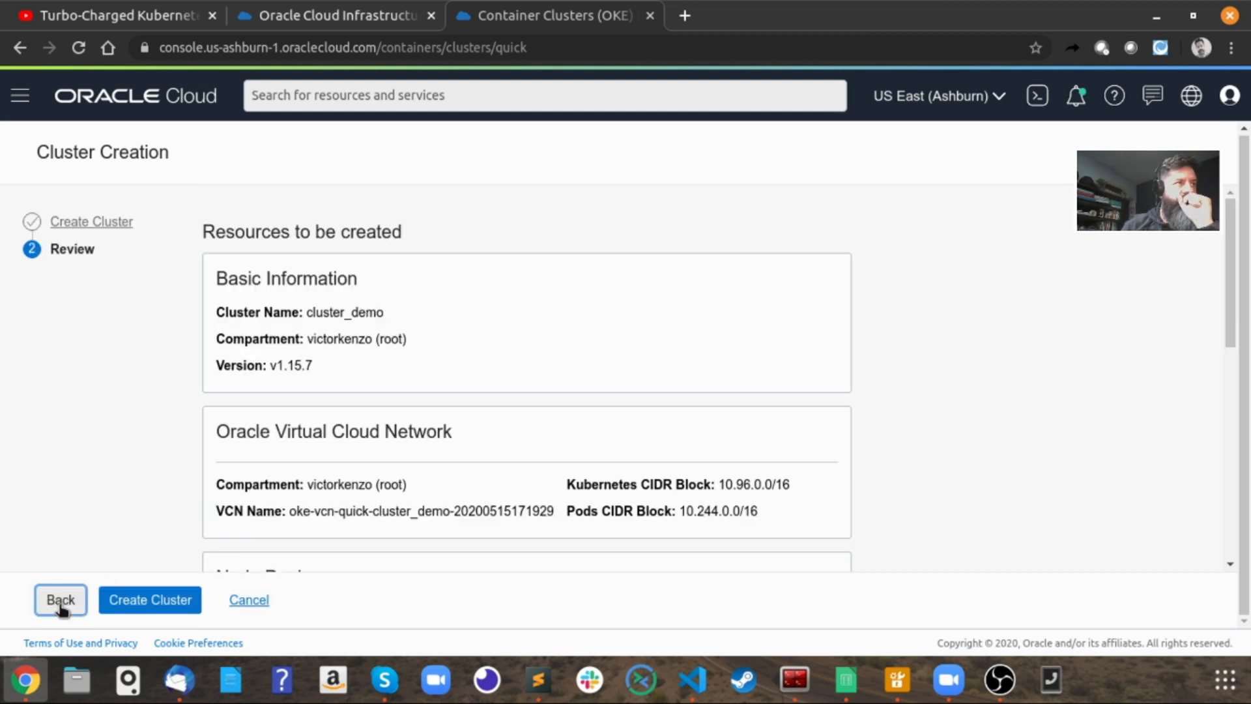
# Step: Review the resources to be created: basic information, virtual cloud network, node pool and add-ons
pyautogui.scroll(-3, 209, 434)
pyautogui.scroll(-3, 211, 442)
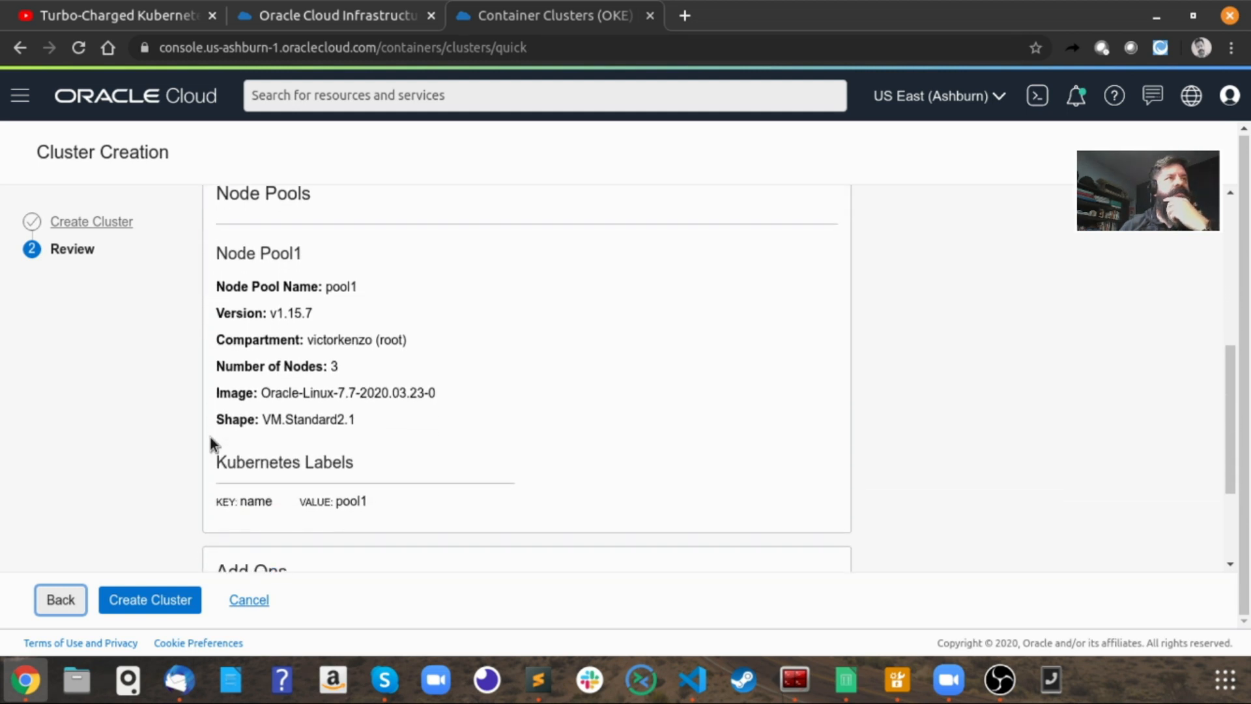
pyautogui.scroll(-3, 212, 440)
pyautogui.scroll(4, 211, 442)
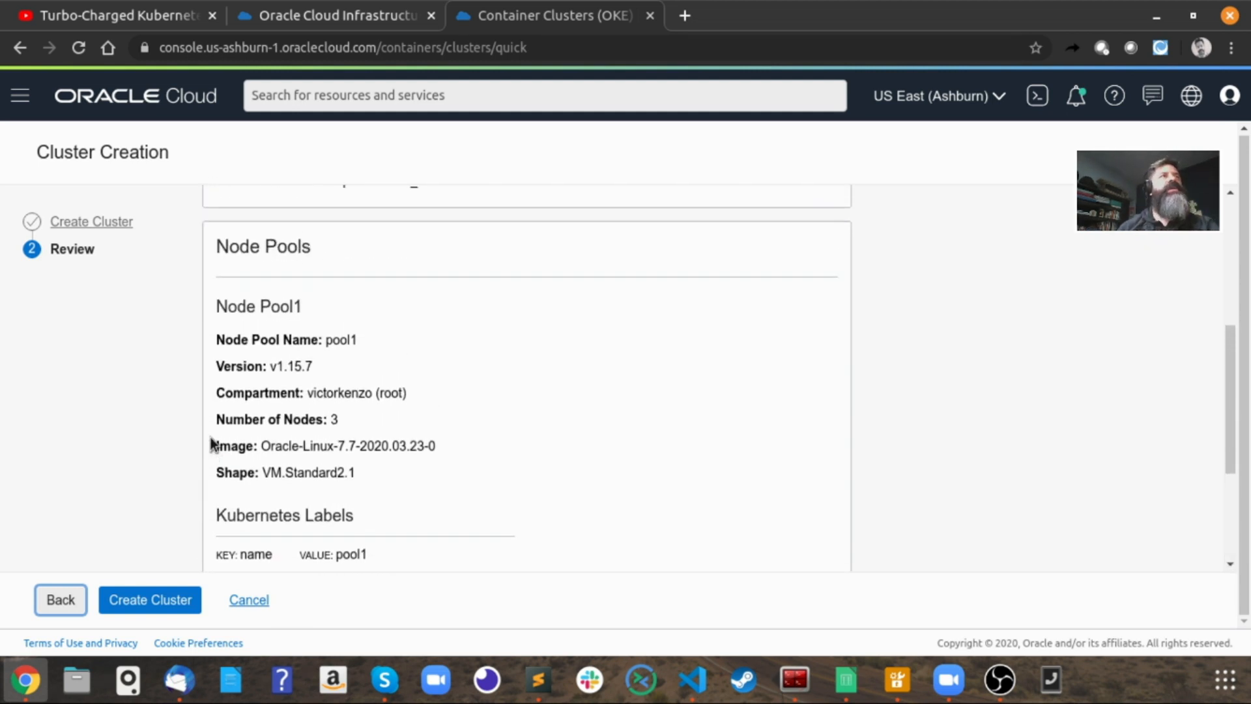
pyautogui.scroll(5, 212, 444)
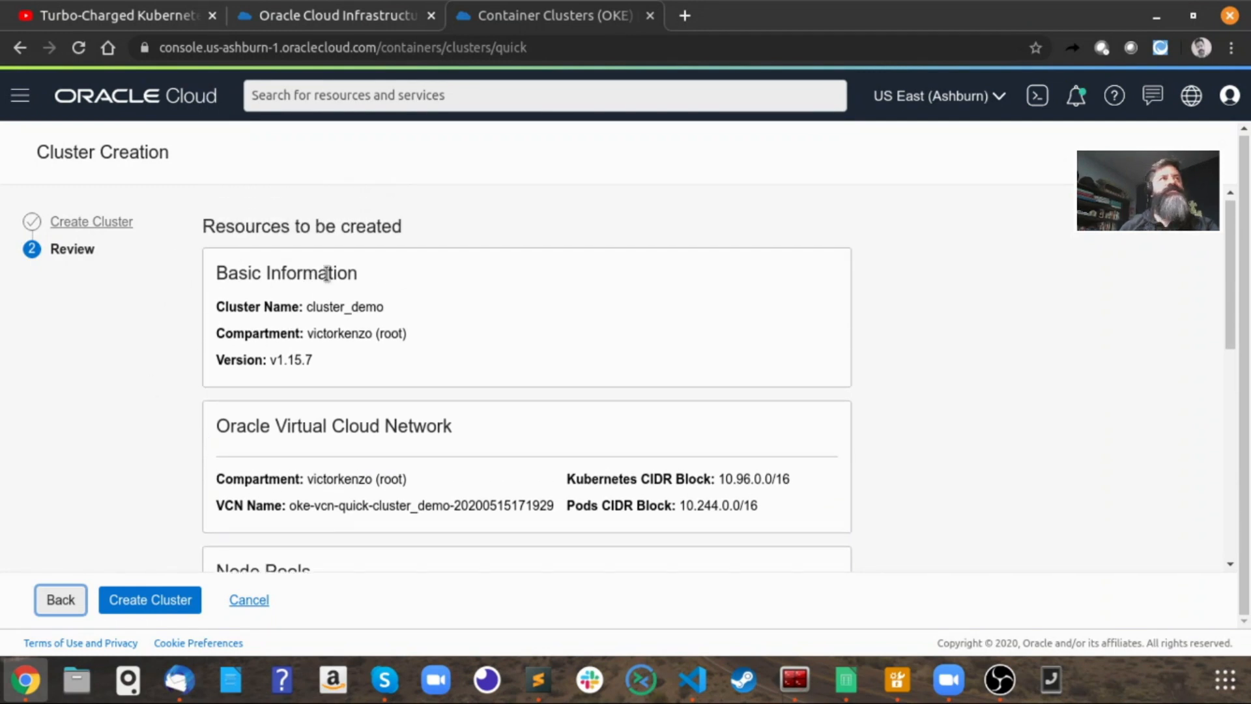
pyautogui.scroll(1, 464, 309)
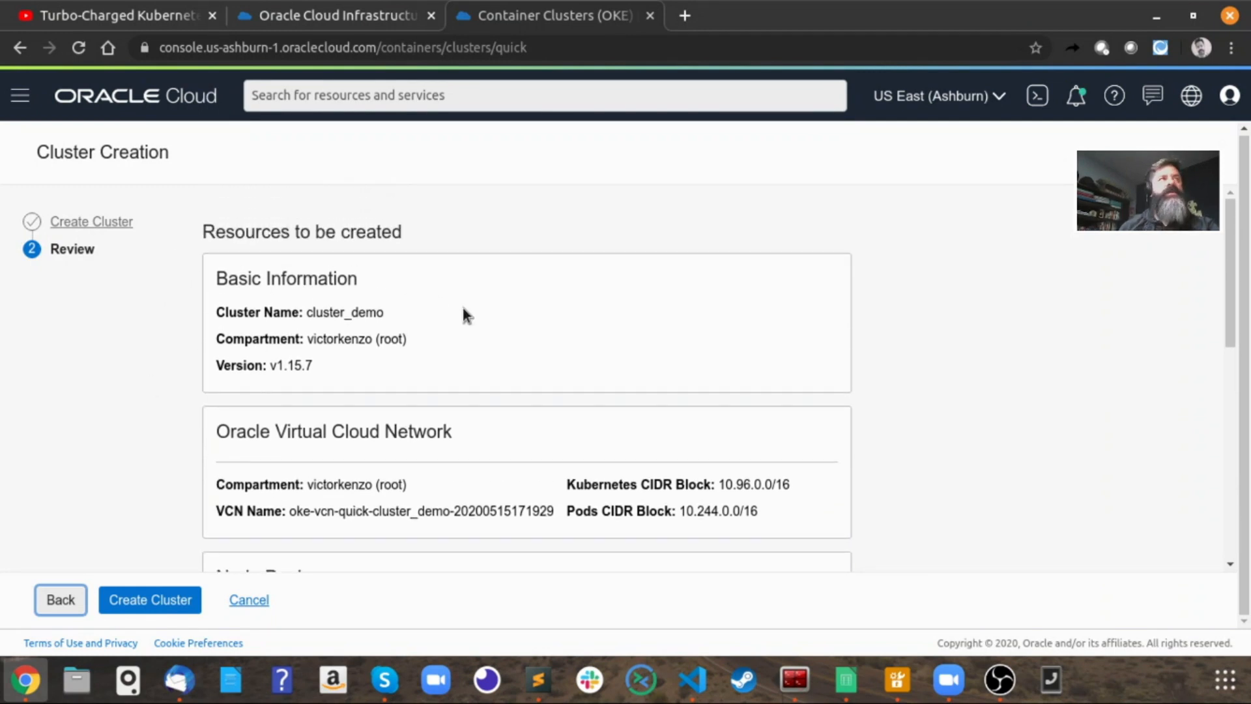
pyautogui.scroll(-2, 465, 316)
pyautogui.scroll(-3, 464, 308)
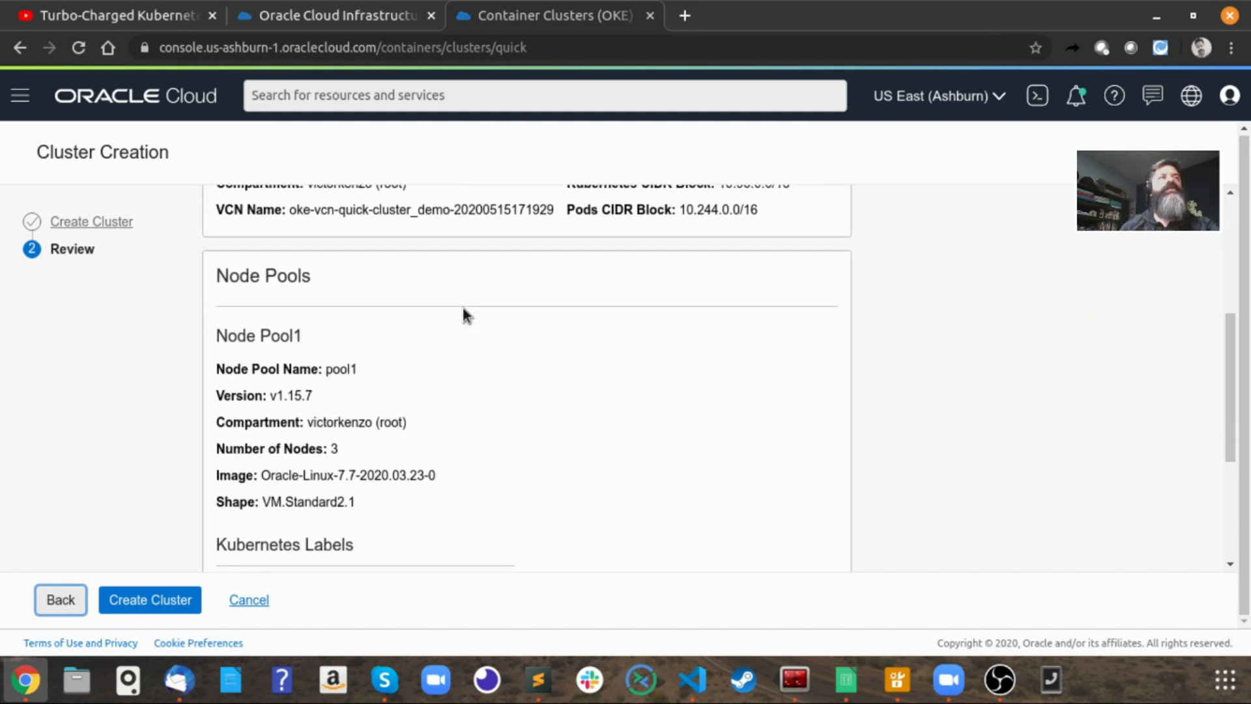
pyautogui.scroll(-4, 464, 309)
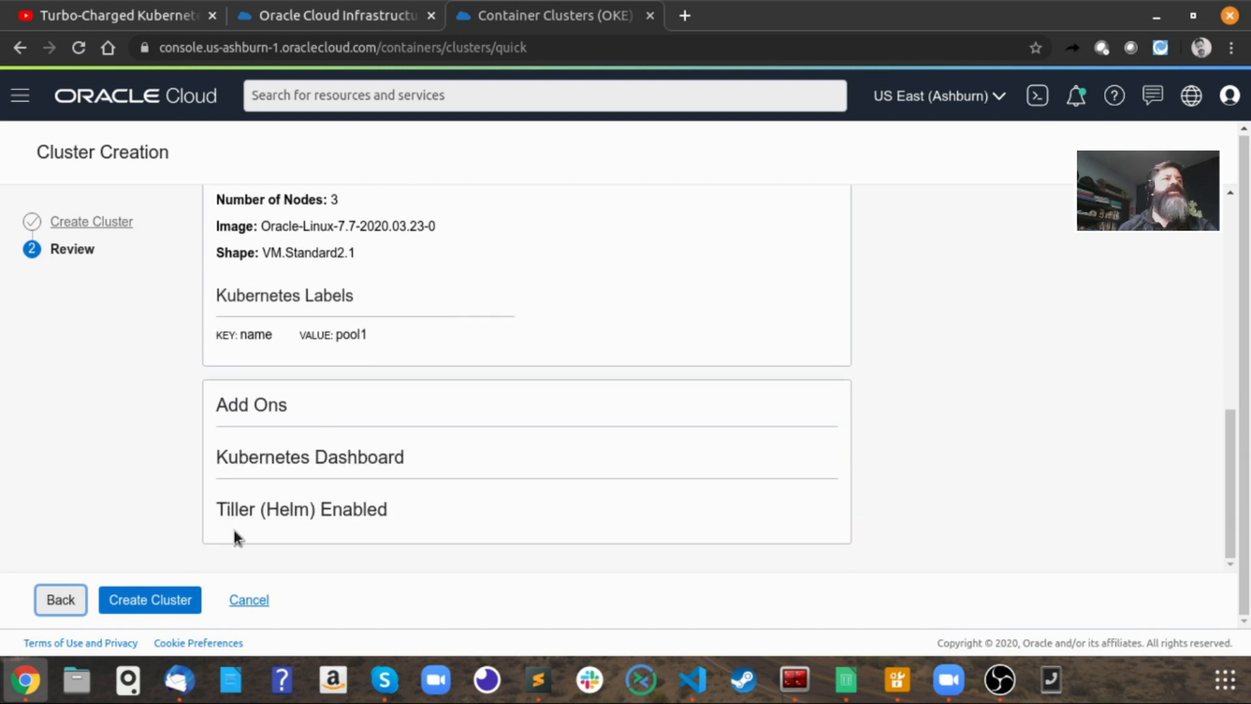
# Step: Create the cluster with its network resources and close the creation progress dialog
pyautogui.click(159, 605)
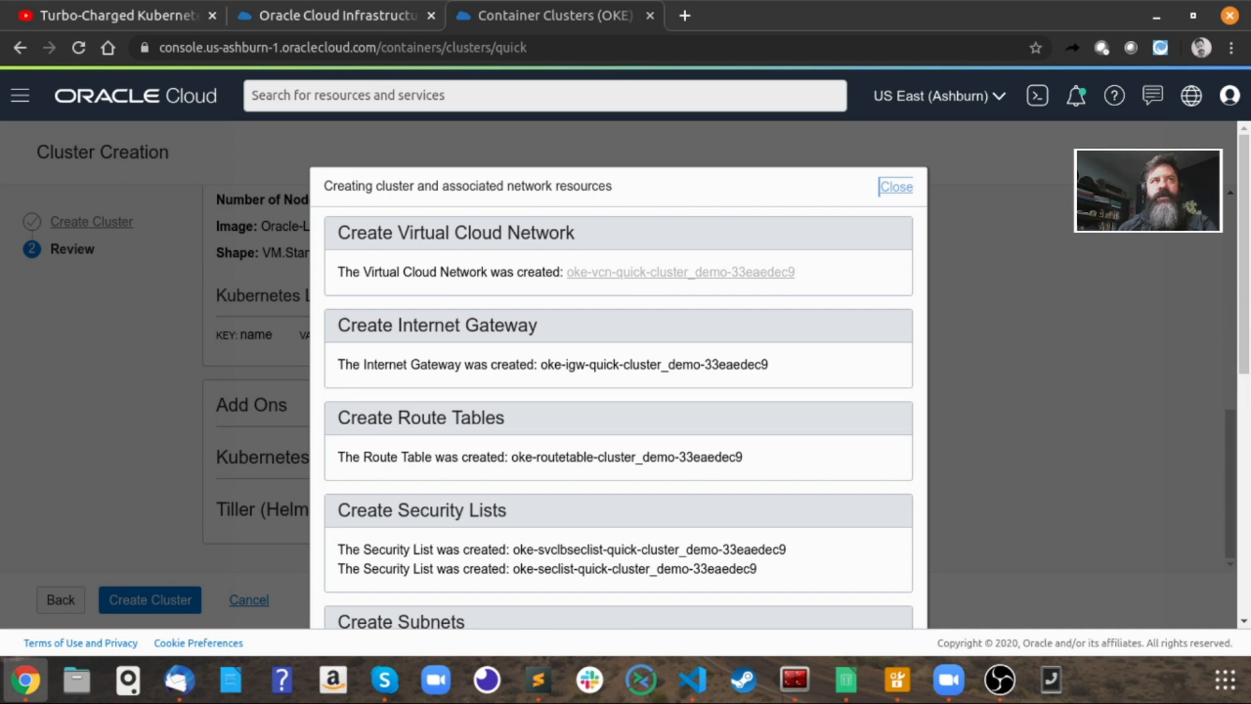
pyautogui.hotkey('alt', 'Tab')
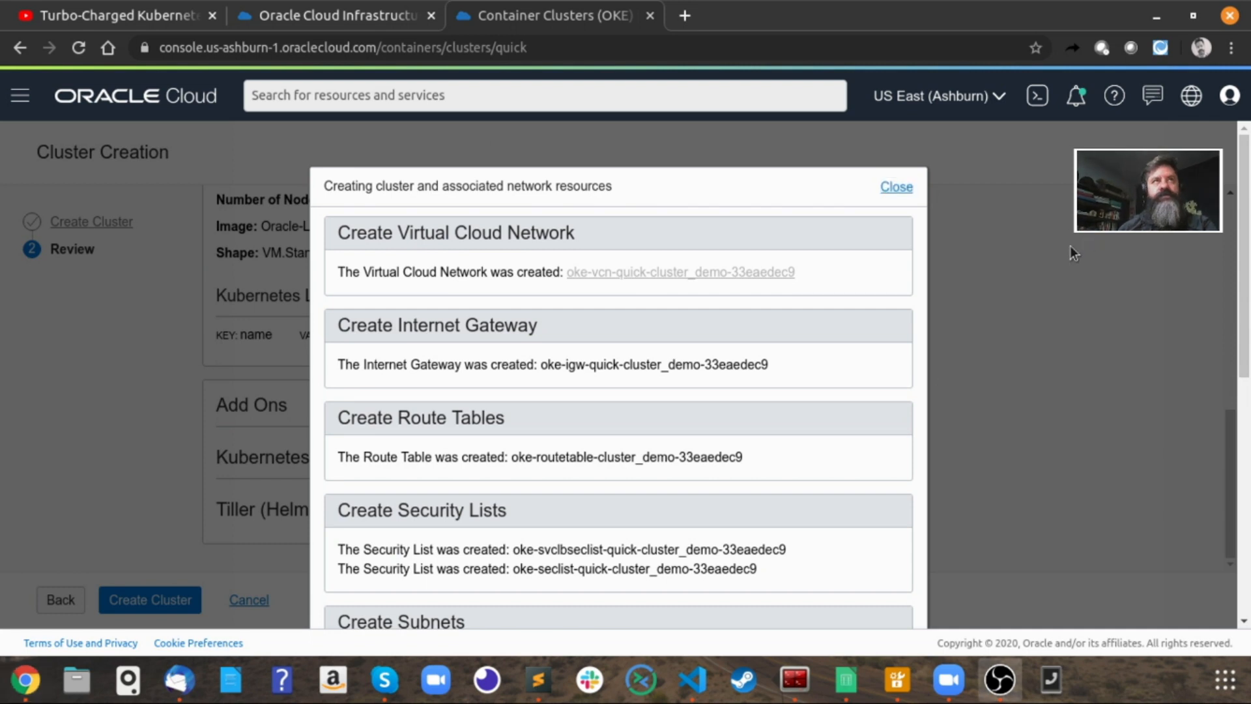
pyautogui.scroll(-6, 717, 404)
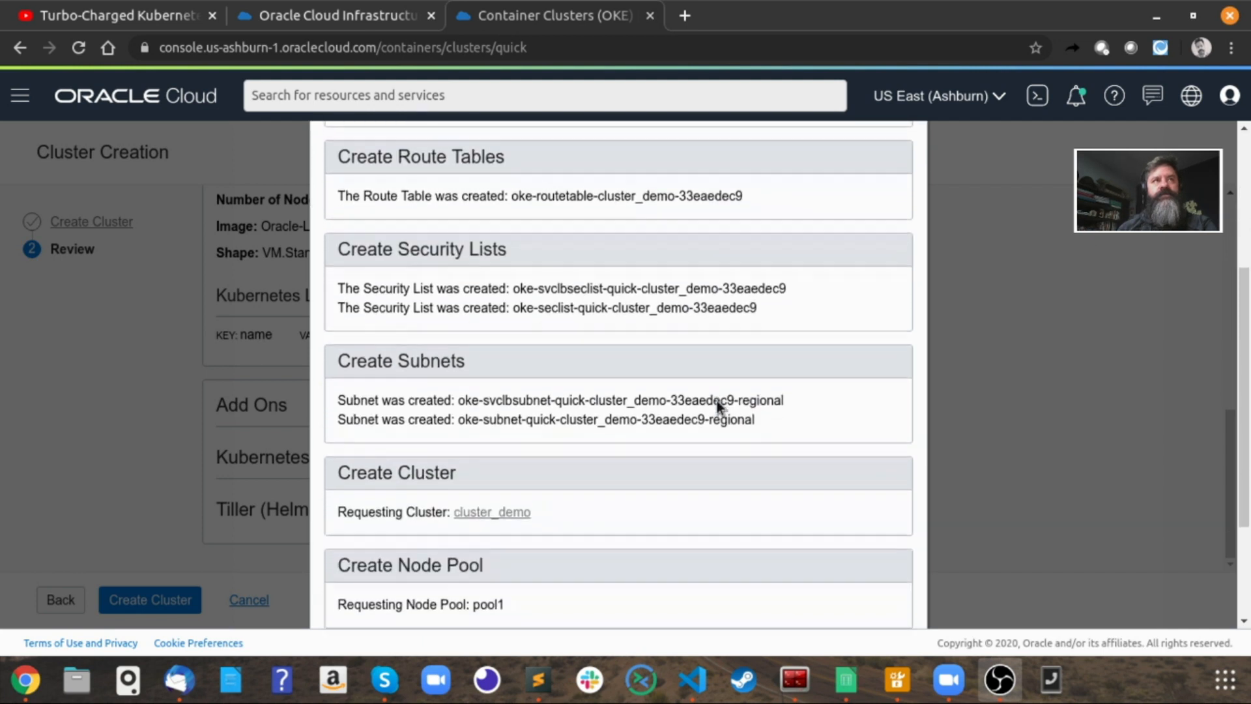
pyautogui.click(357, 547)
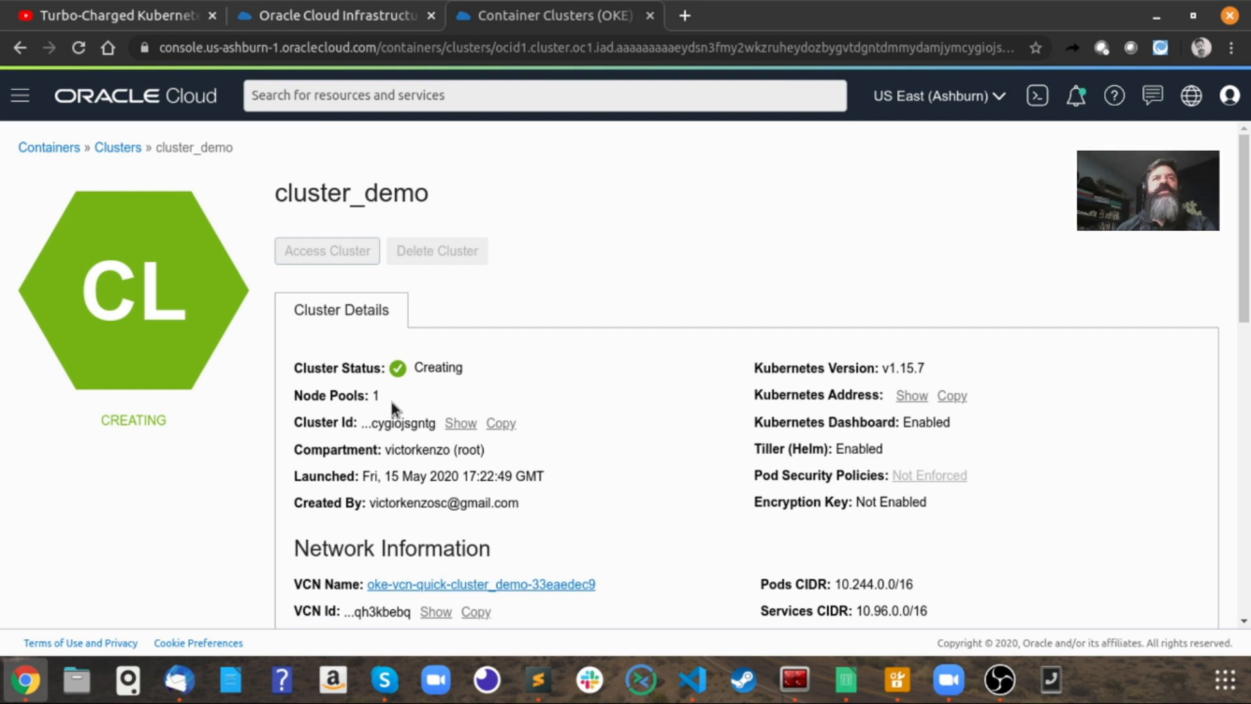
# Step: Look over the details and metrics of cluster_demo and return to the list of clusters
pyautogui.scroll(-3, 391, 401)
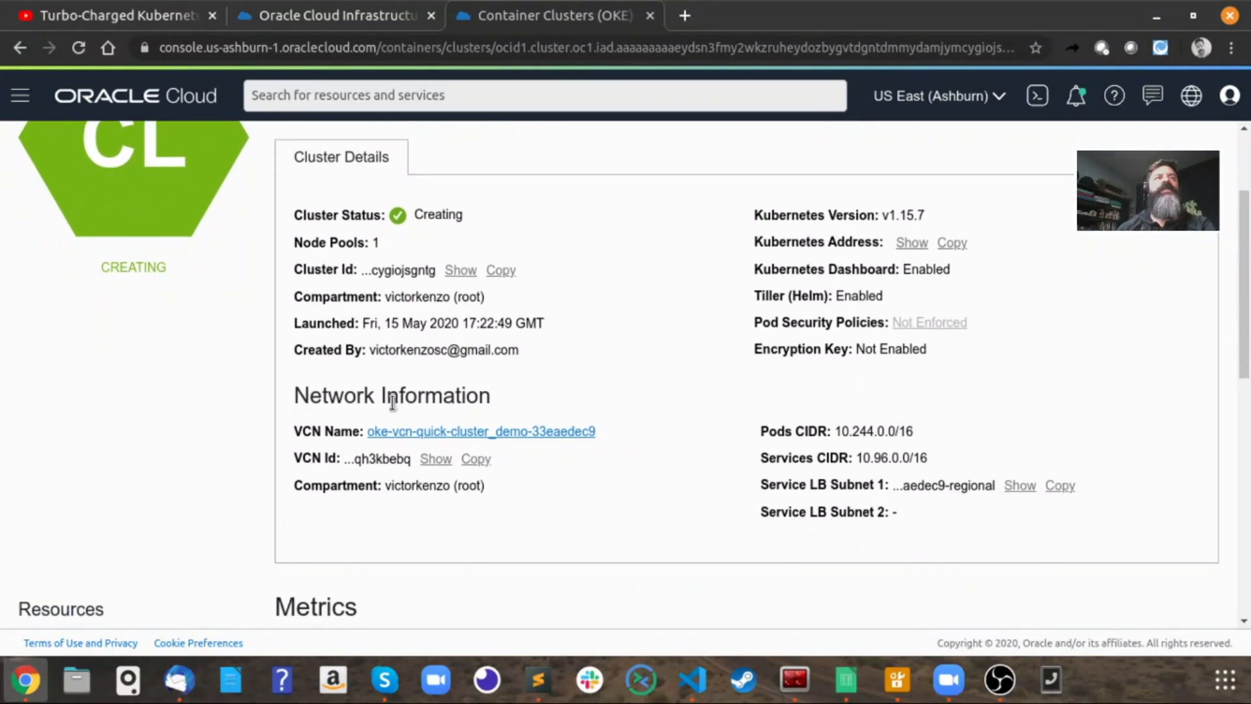
pyautogui.scroll(-5, 392, 401)
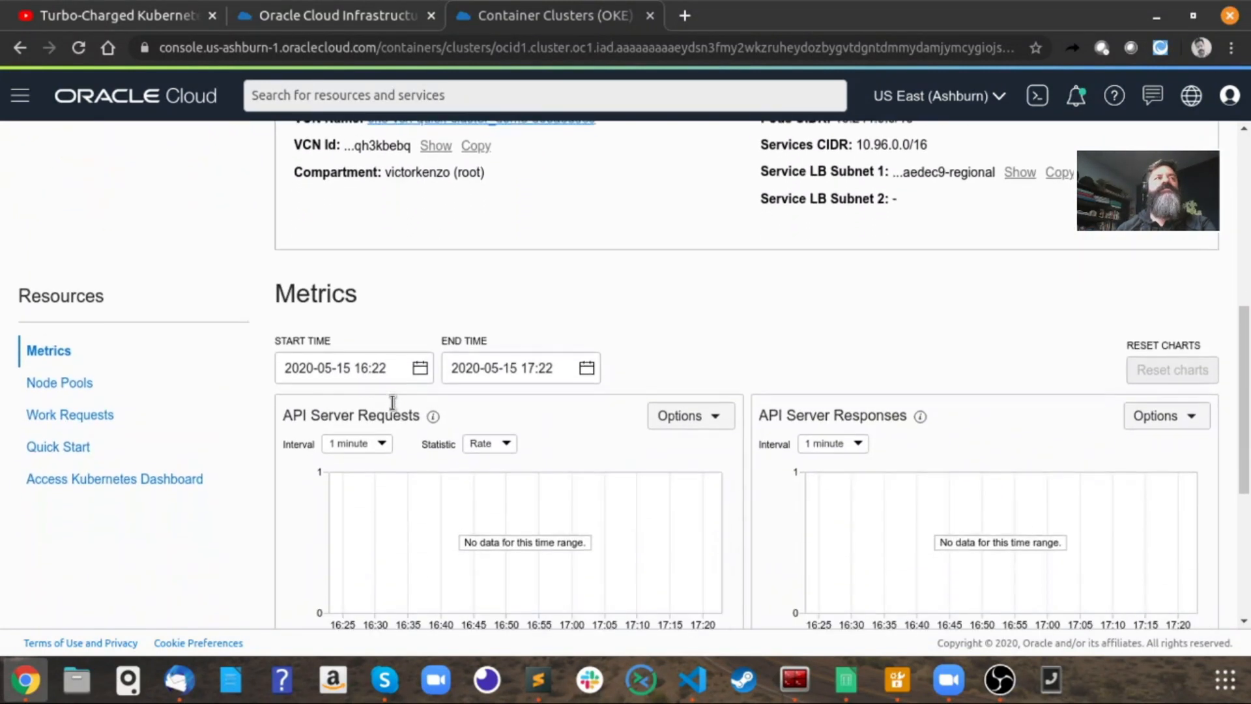
pyautogui.scroll(7, 393, 401)
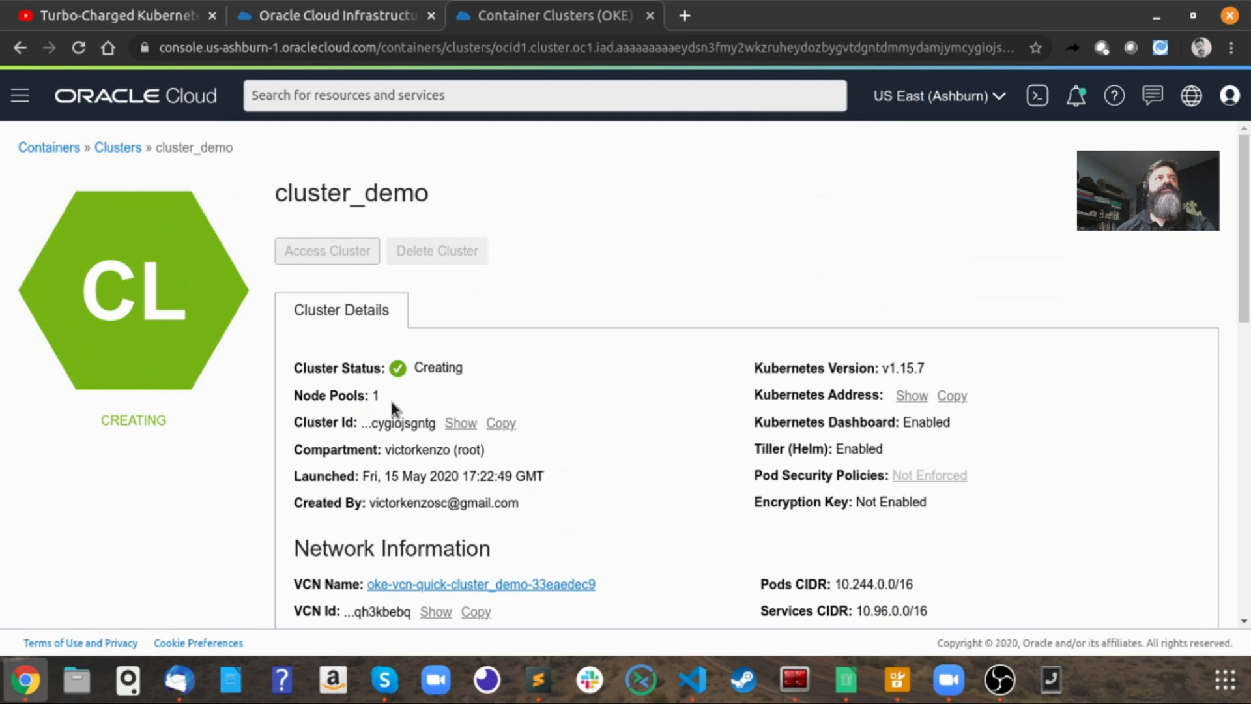
pyautogui.click(118, 148)
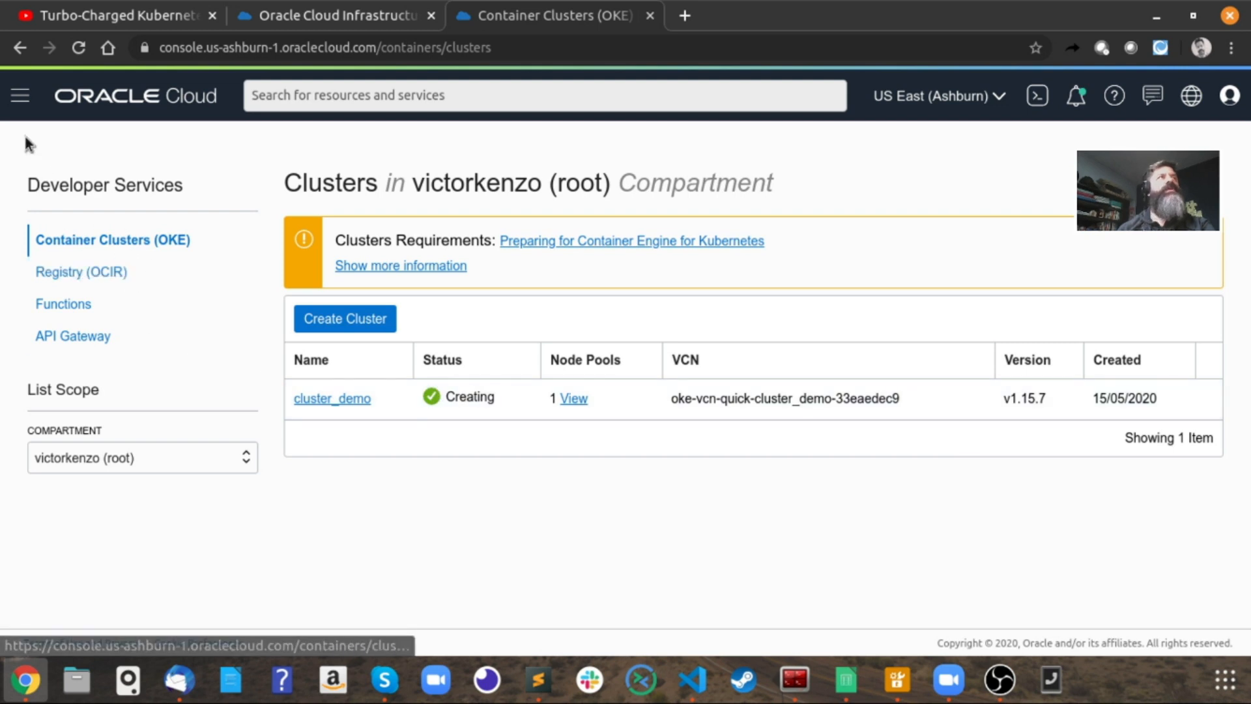
# Step: Open the Compute instances list and look through the names and statuses of all instances in the root compartment
pyautogui.click(20, 96)
pyautogui.scroll(10, 140, 224)
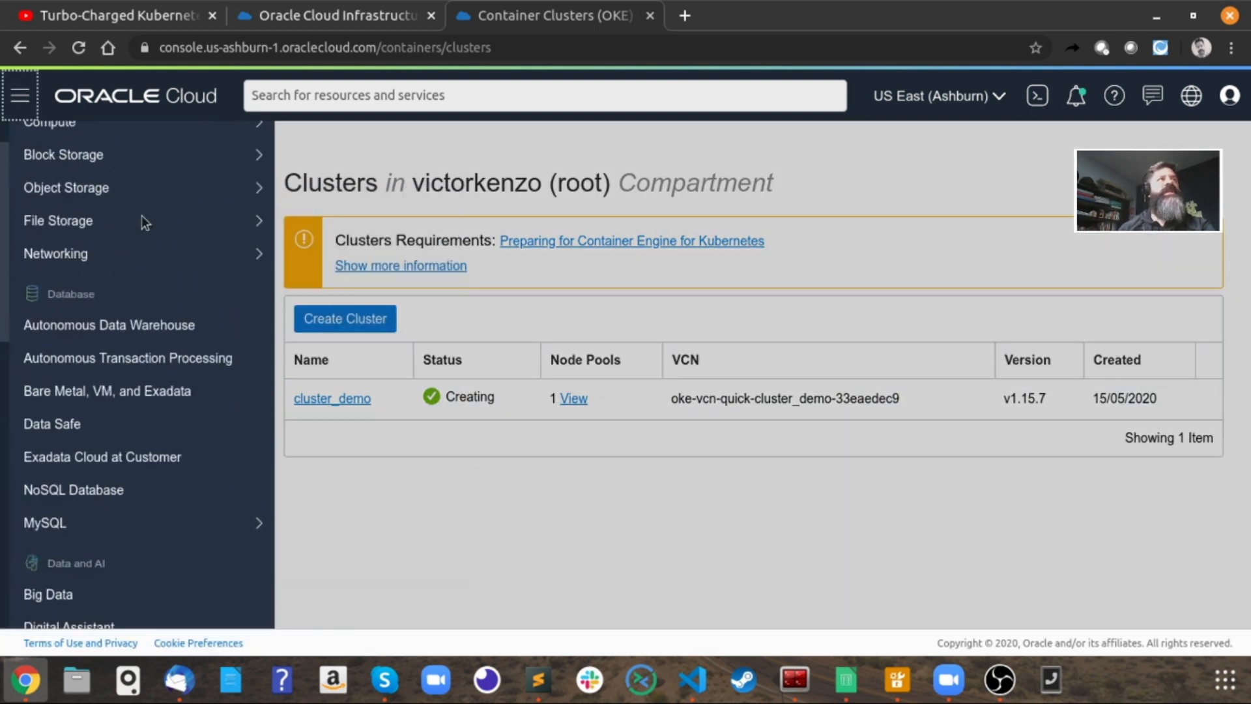
pyautogui.moveTo(264, 175)
pyautogui.click(334, 174)
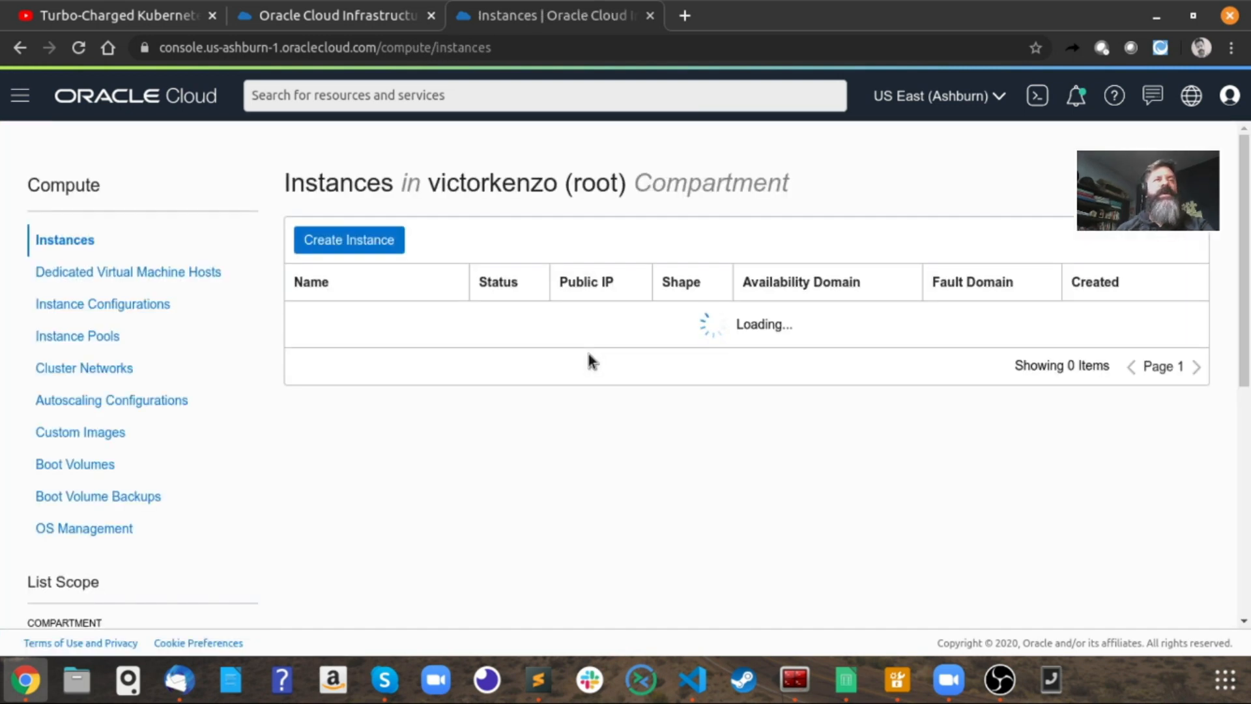
pyautogui.scroll(-2, 591, 361)
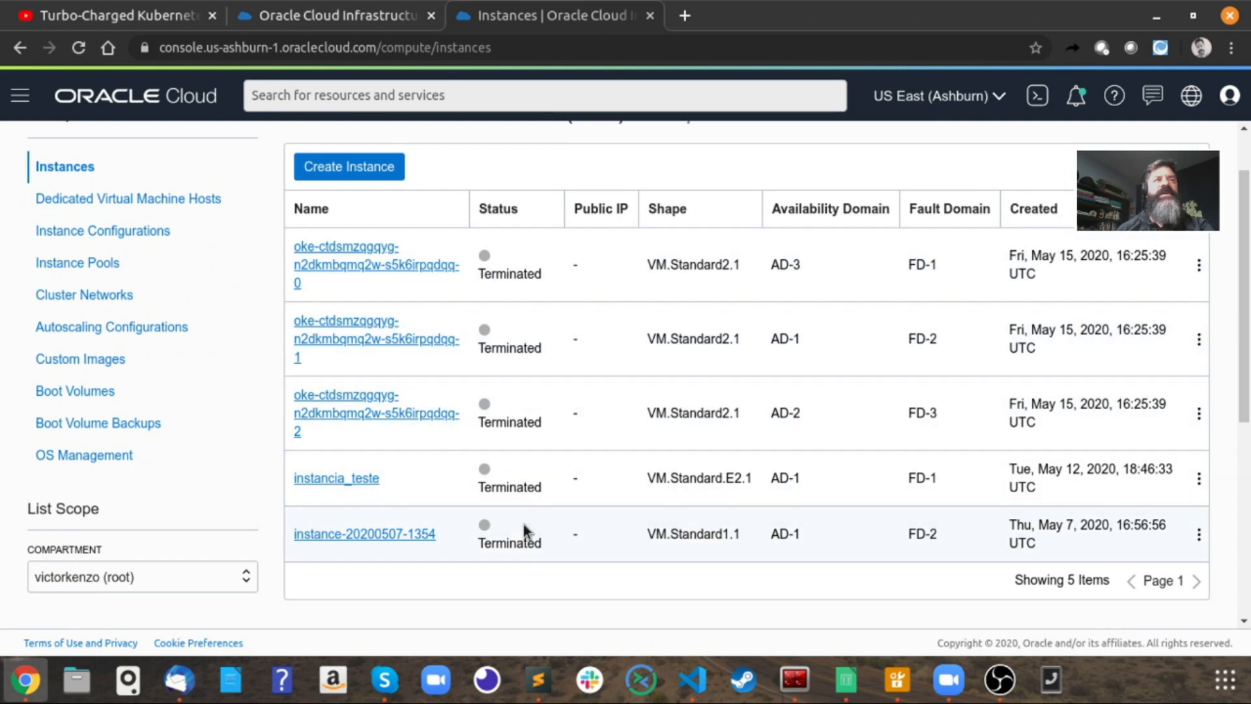
pyautogui.scroll(-4, 518, 546)
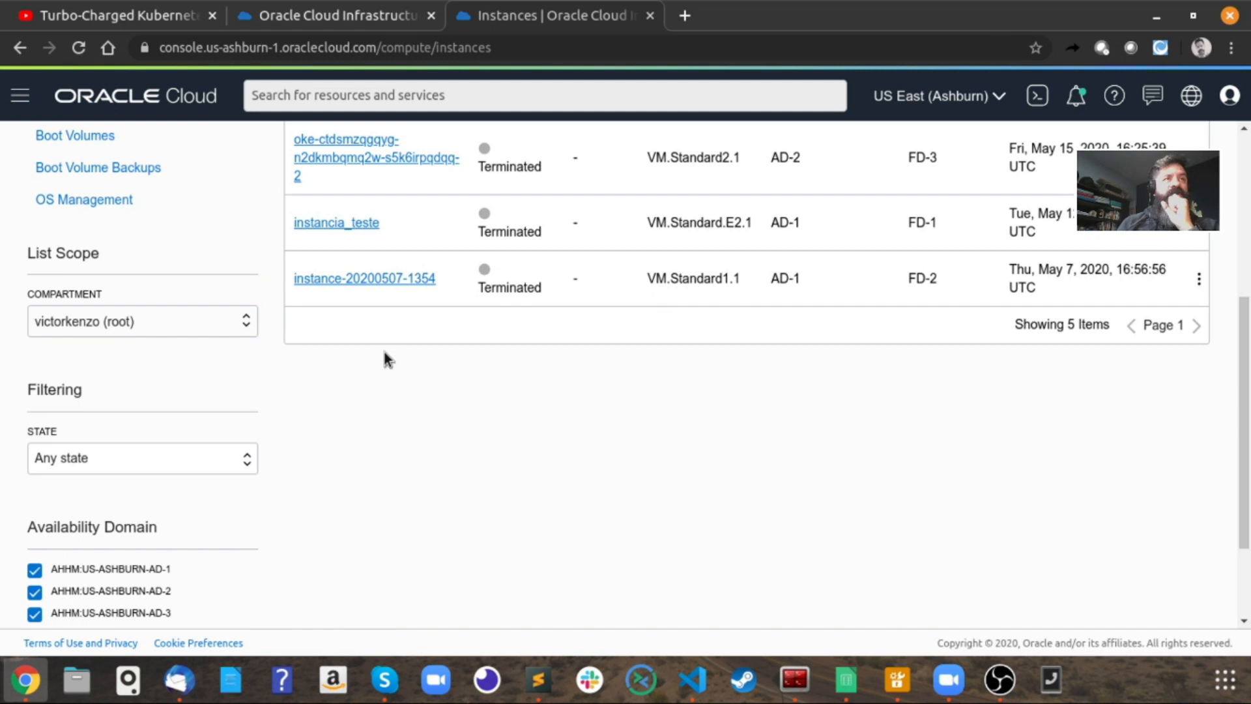
pyautogui.scroll(5, 385, 355)
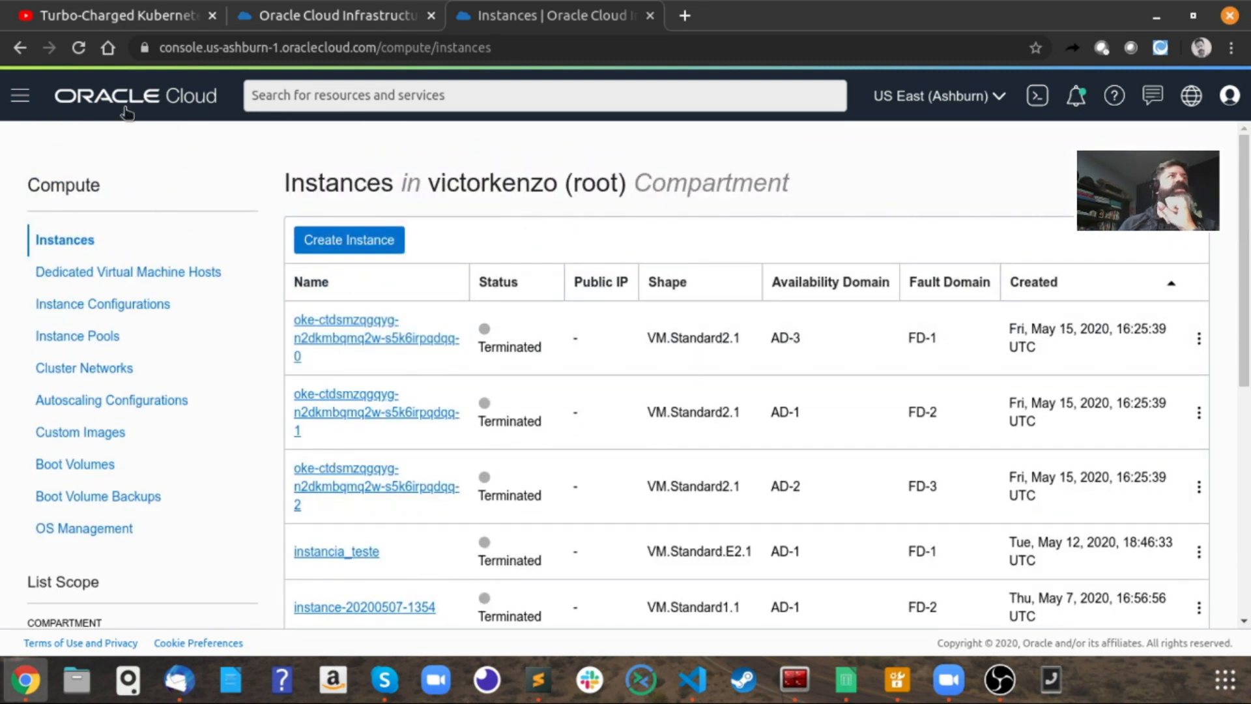
# Step: Return to the Container Clusters (OKE) list under Developer Services to check the status of cluster_demo
pyautogui.click(21, 95)
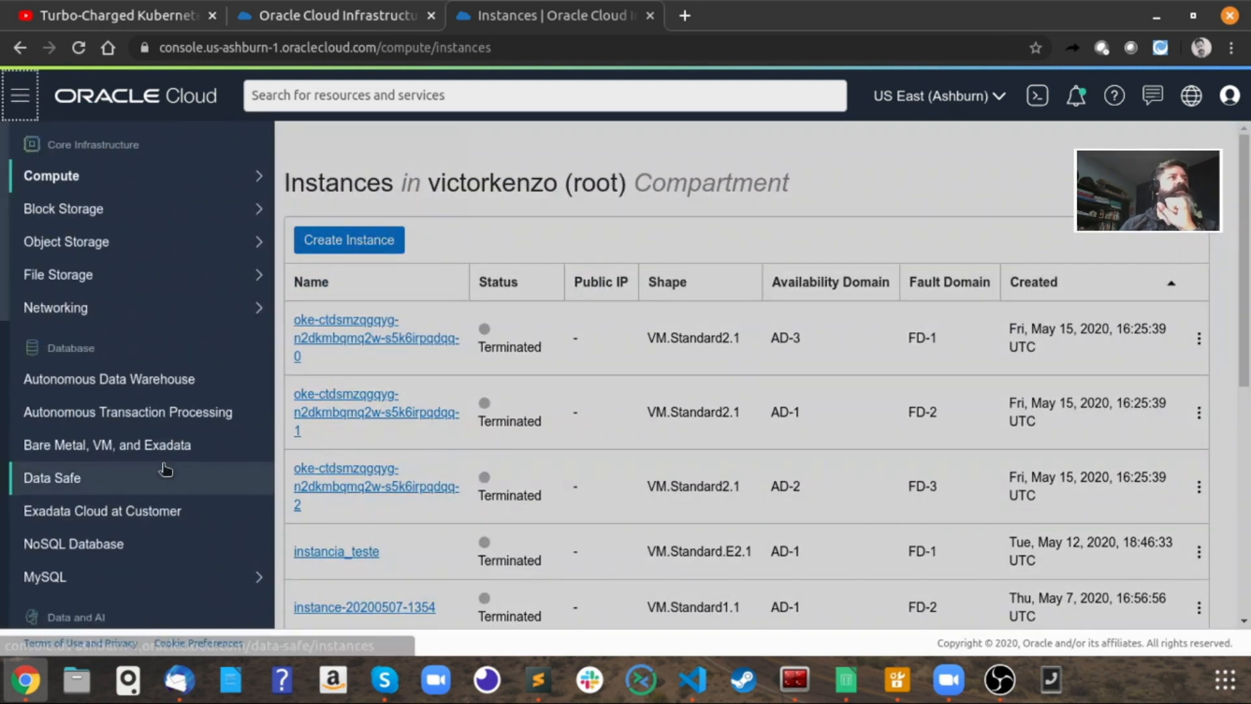
pyautogui.scroll(-7, 163, 456)
pyautogui.scroll(-5, 165, 448)
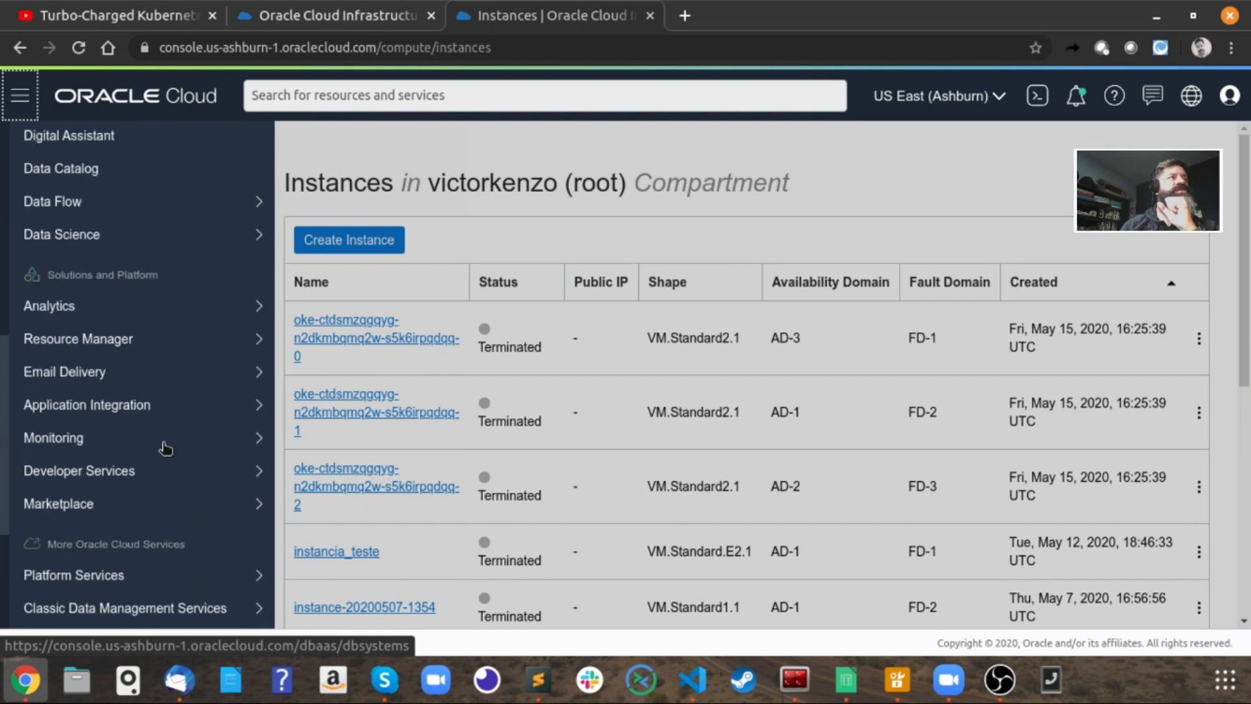
pyautogui.moveTo(224, 393)
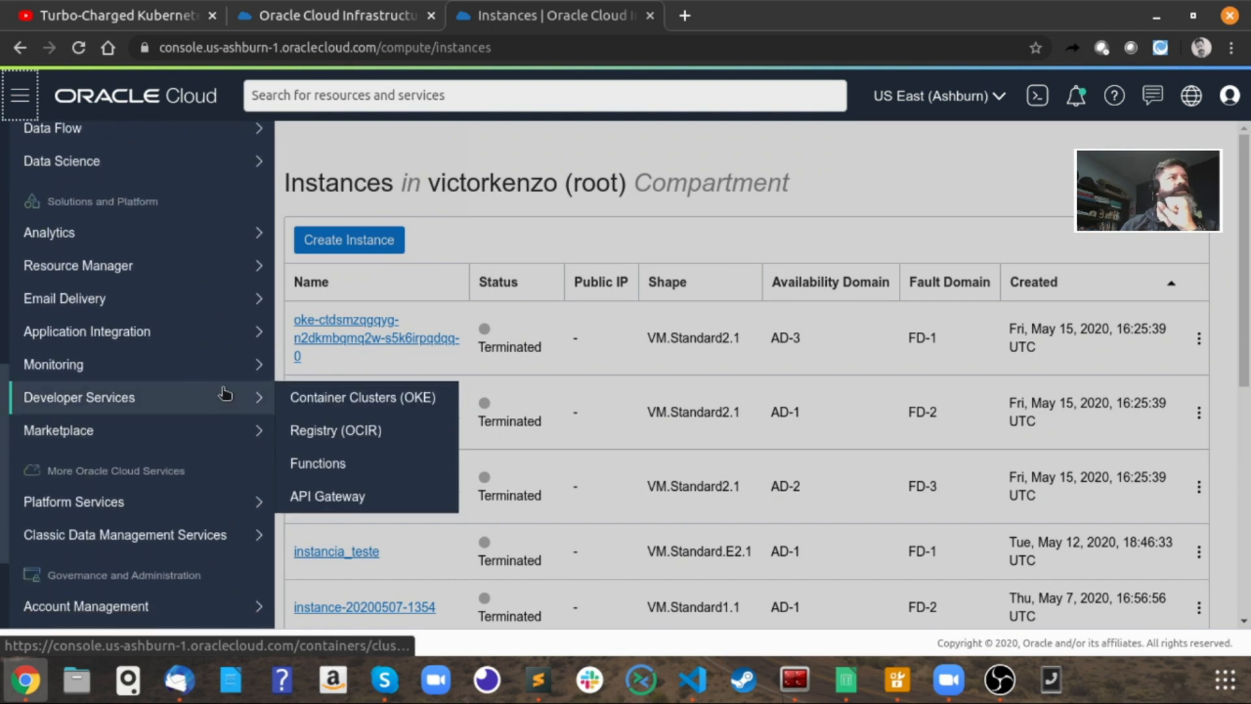
pyautogui.click(322, 394)
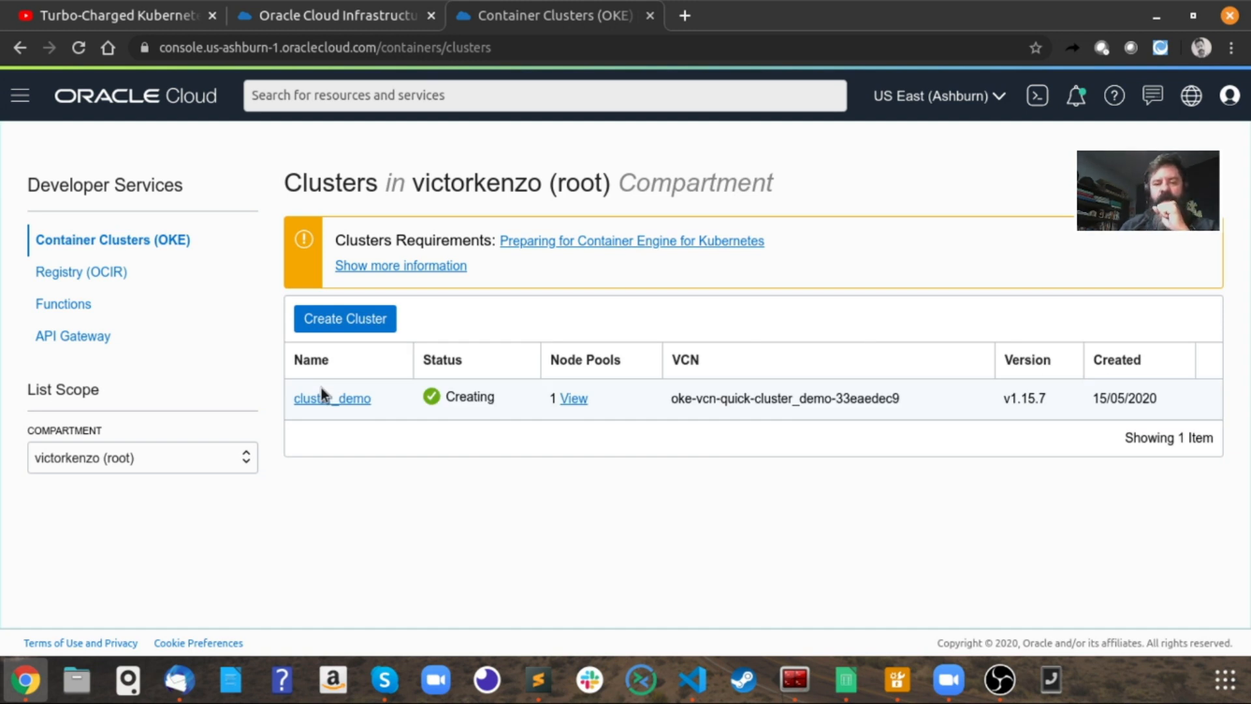
# Step: Switch to the terminal open in the marvel project folder and make it ready for commands
pyautogui.hotkey('alt', 'Tab')
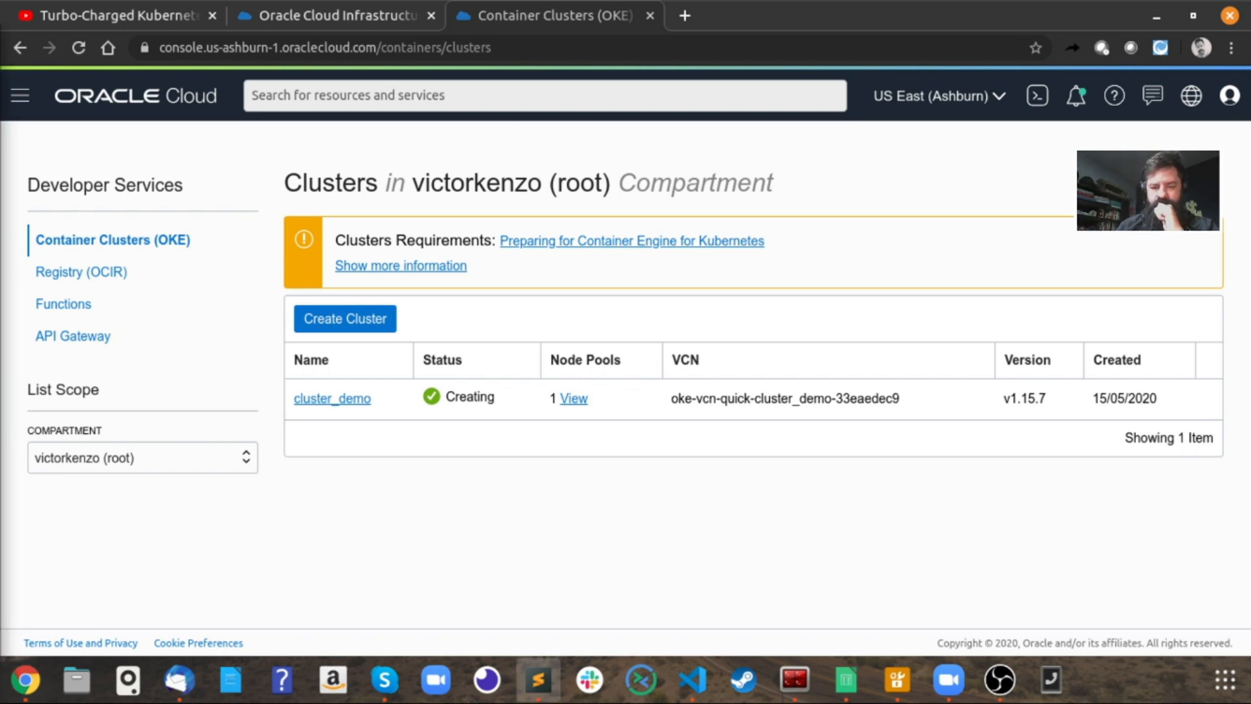
pyautogui.hotkey('alt', 'Tab')
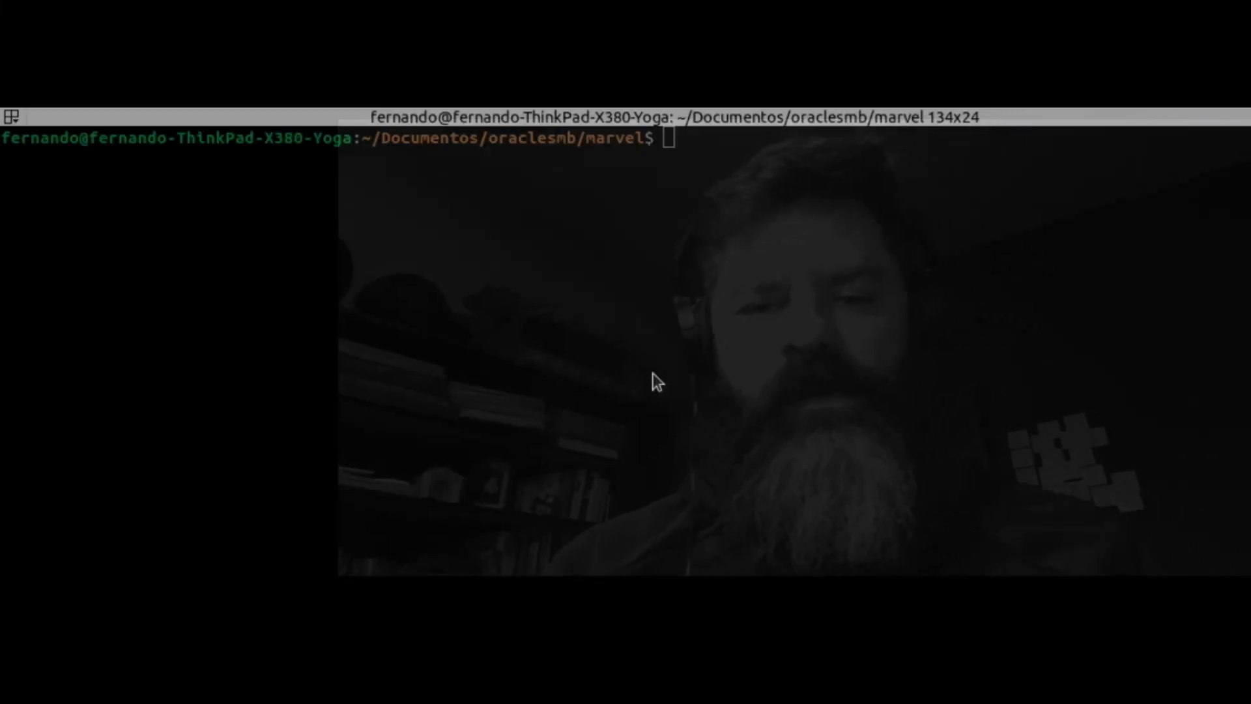
pyautogui.click(761, 349)
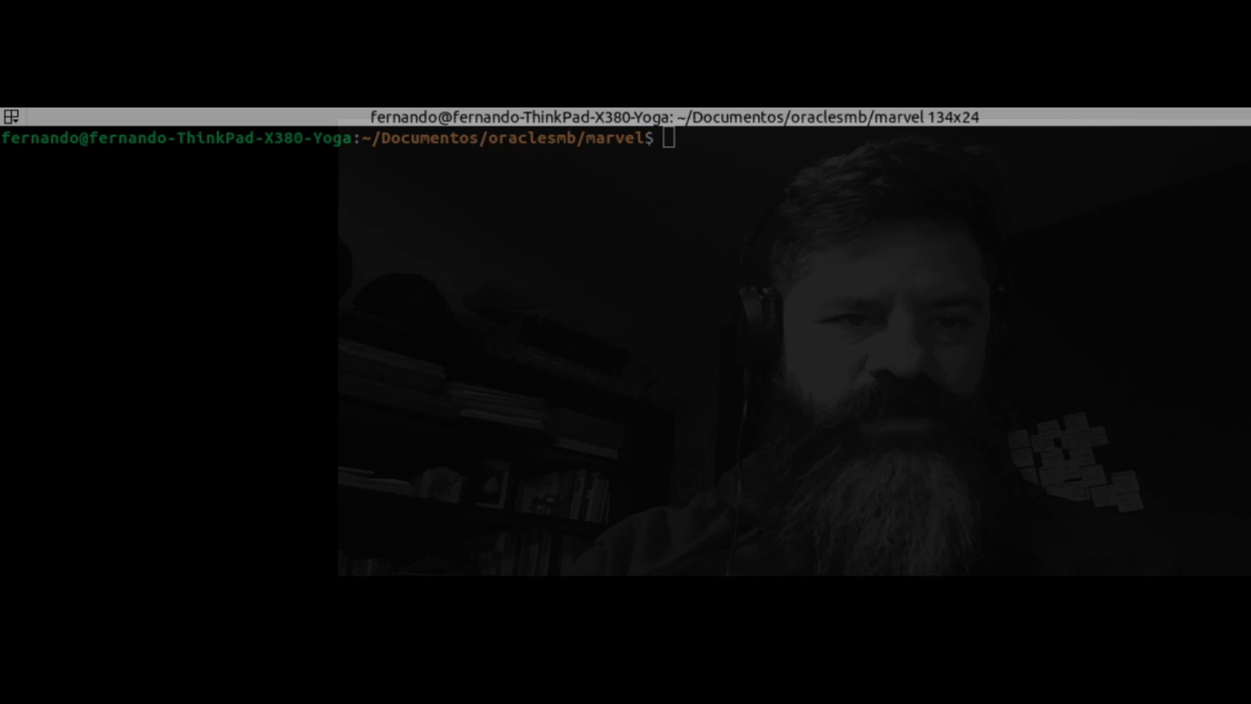
pyautogui.hotkey('alt', 'Tab')
pyautogui.hotkey('alt', 'Tab')
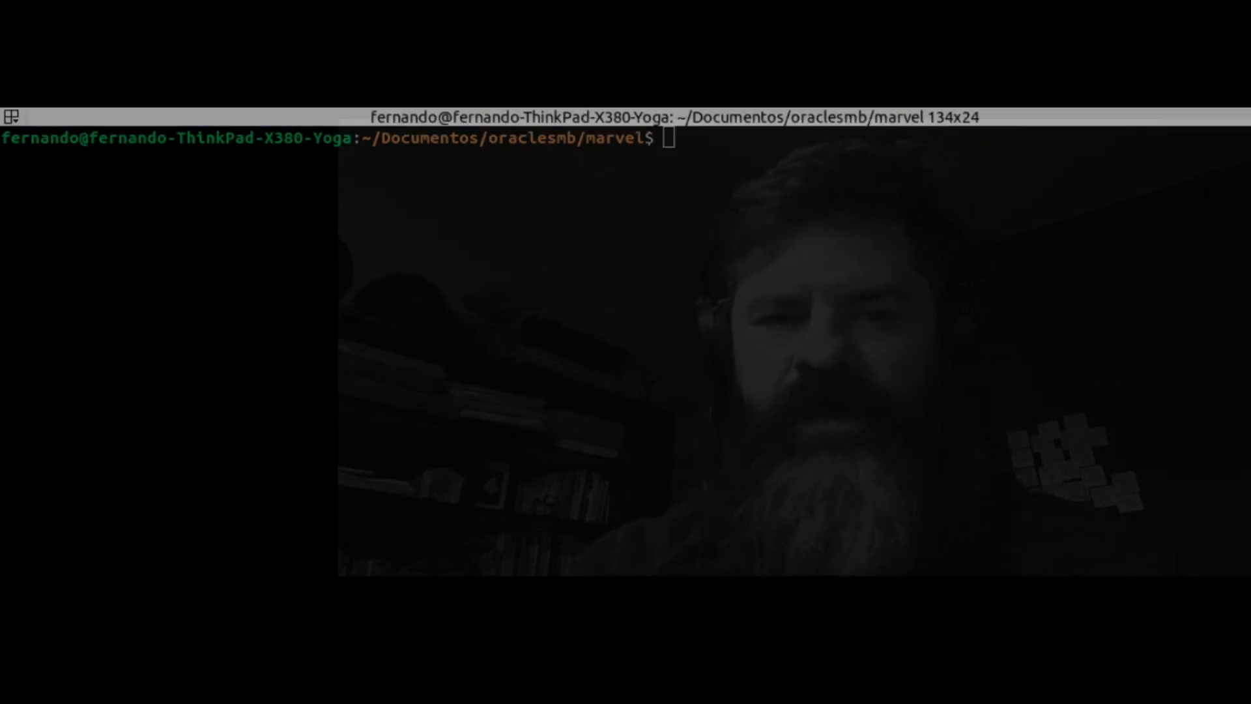
pyautogui.click(648, 226)
pyautogui.write('docker')
pyautogui.press('BackSpace')
pyautogui.press('BackSpace')
pyautogui.press('BackSpace')
pyautogui.press('BackSpace')
pyautogui.press('BackSpace')
pyautogui.press('BackSpace')
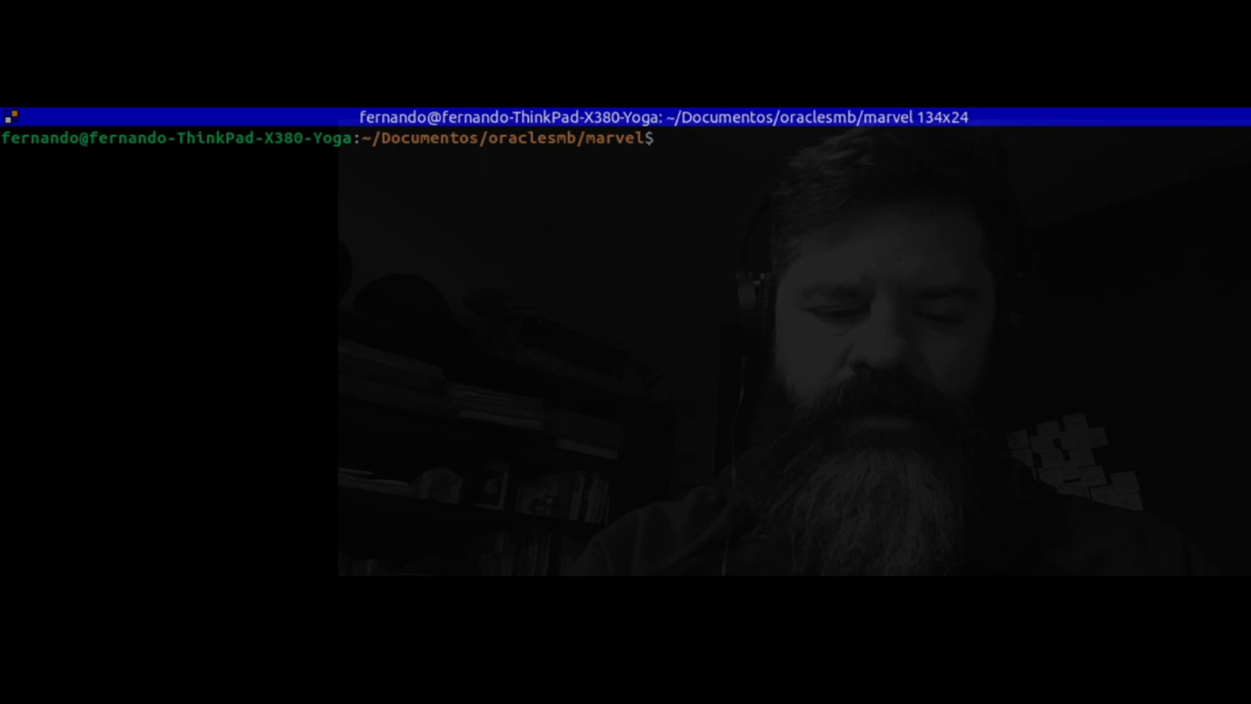
# Step: List the local Docker images by running sudo docker images
pyautogui.write('sudo docker iamges')
pyautogui.press('BackSpace')
pyautogui.press('BackSpace')
pyautogui.press('BackSpace')
pyautogui.press('BackSpace')
pyautogui.press('BackSpace')
pyautogui.write('mages')
pyautogui.press('Return')
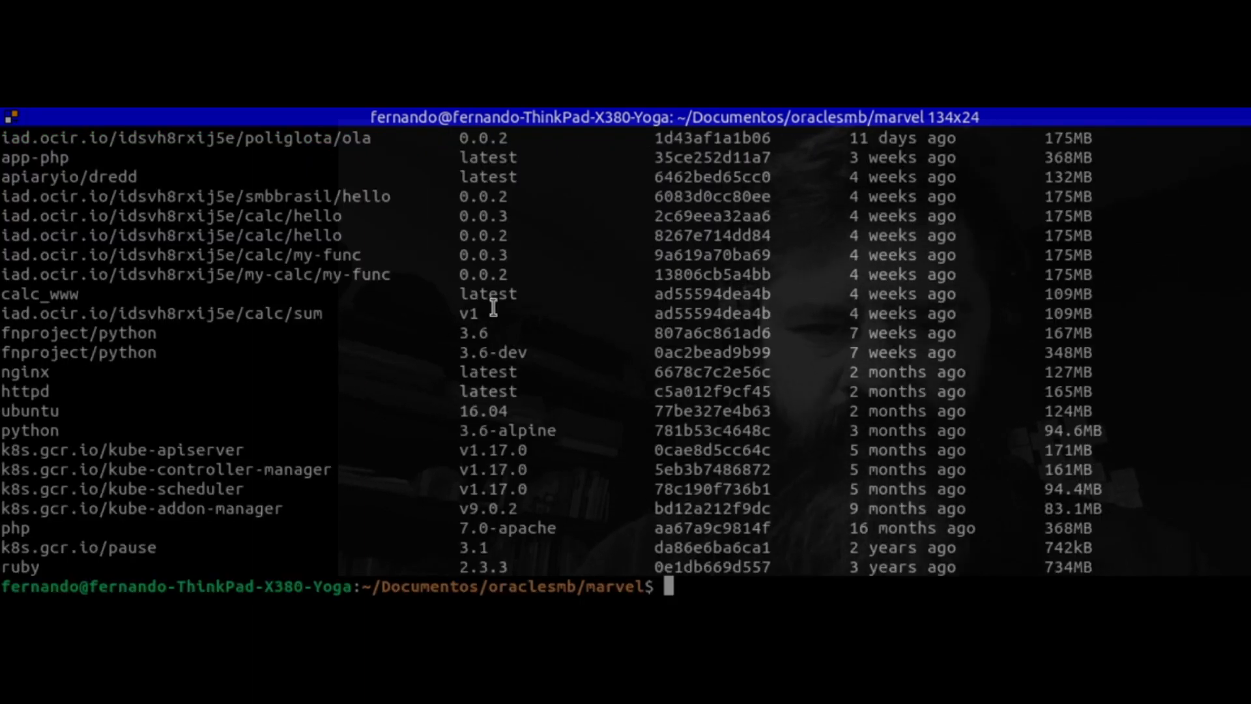
# Step: Select the full repository path of the marvel image tagged v1, and open Registry (OCIR) in the Oracle Cloud console
pyautogui.scroll(2, 493, 306)
pyautogui.scroll(-1, 493, 306)
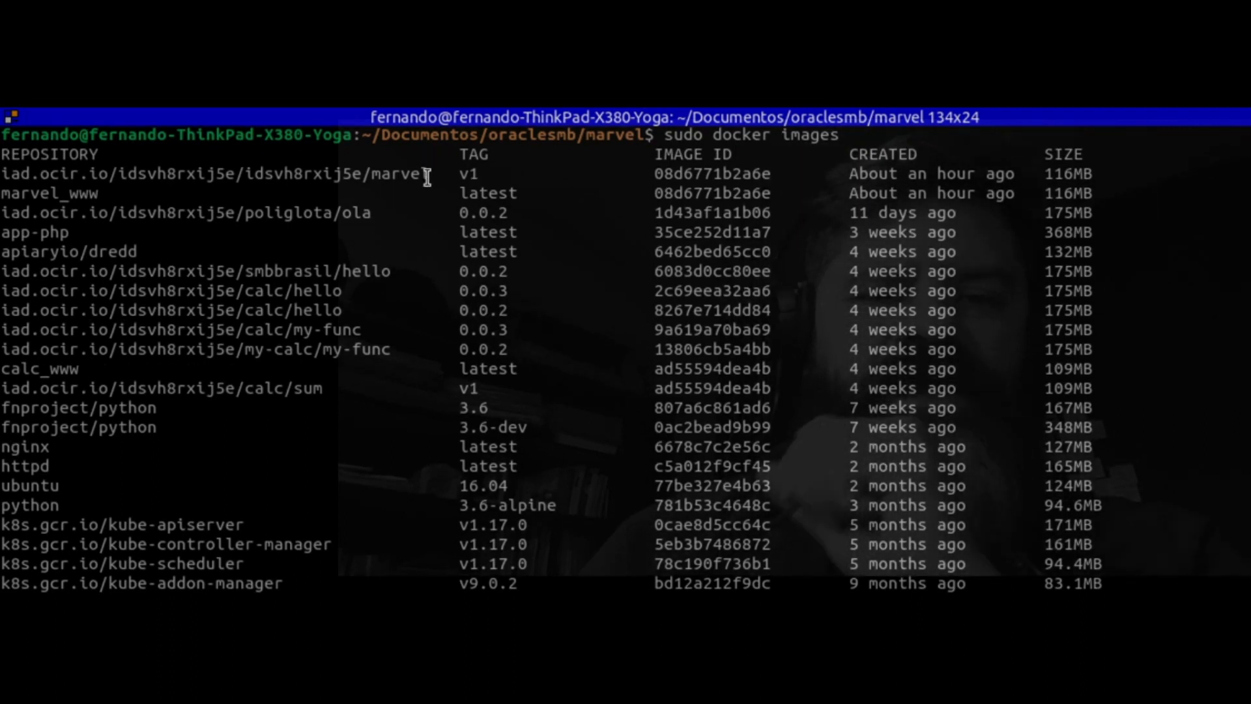
pyautogui.moveTo(430, 173); pyautogui.dragTo(4, 173)
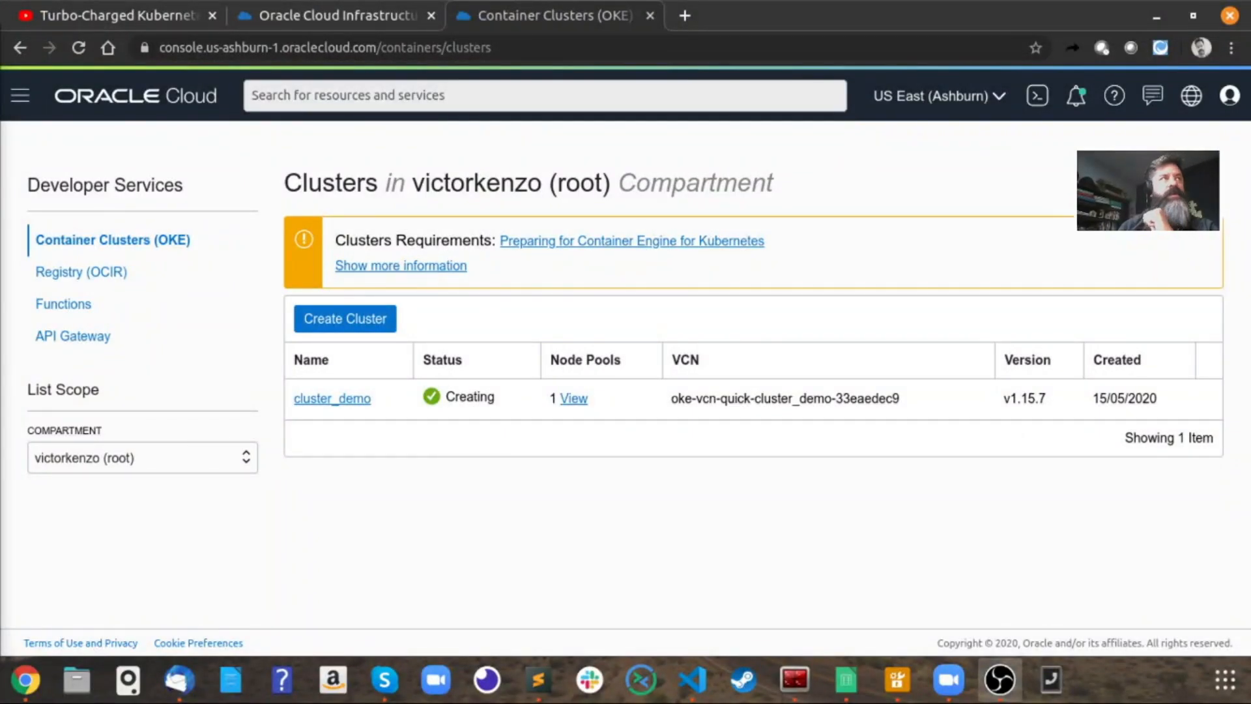
pyautogui.click(73, 277)
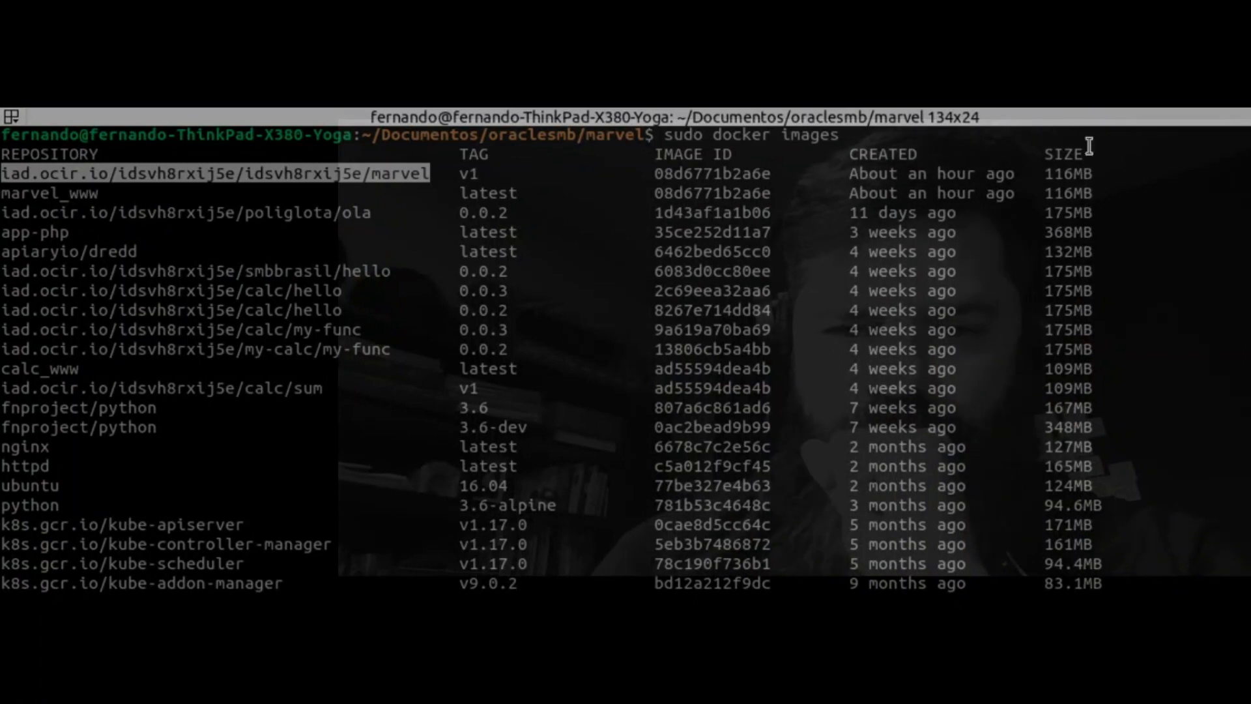
# Step: Return to the terminal and run sudo docker push to upload the marvel image to its iad.ocir.io repository
pyautogui.hotkey('alt', 'Tab')
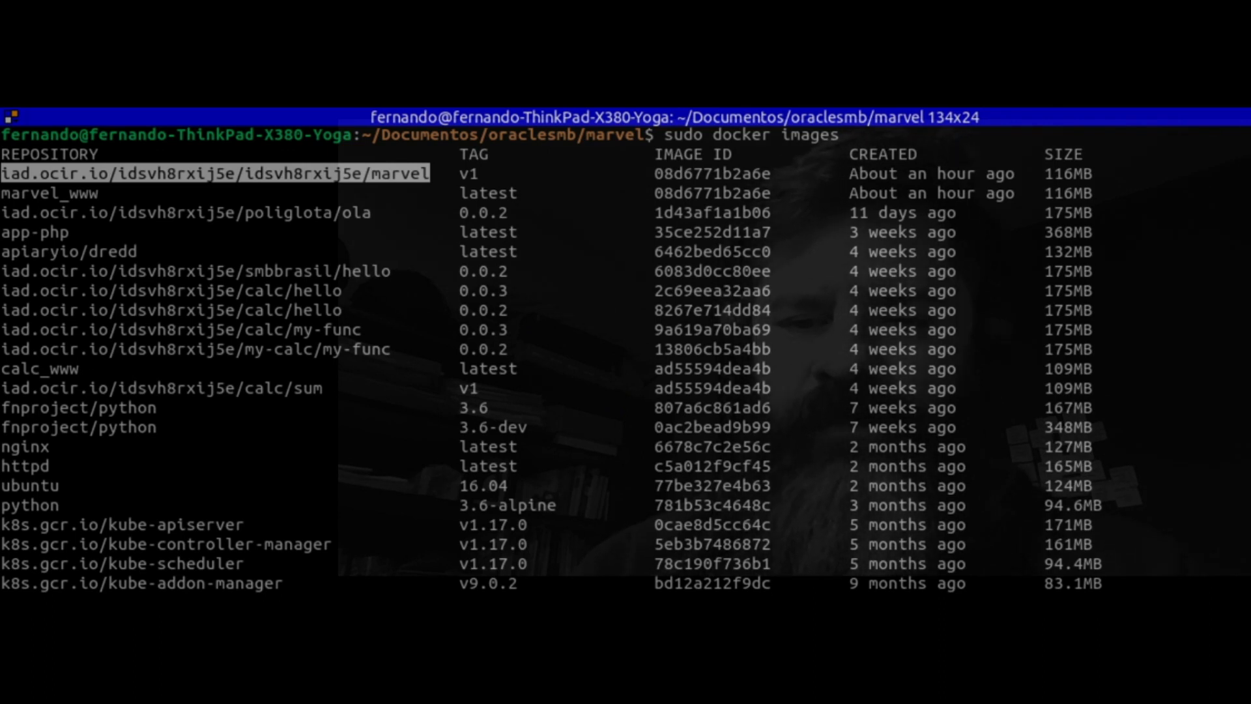
pyautogui.hotkey('alt', 'Tab')
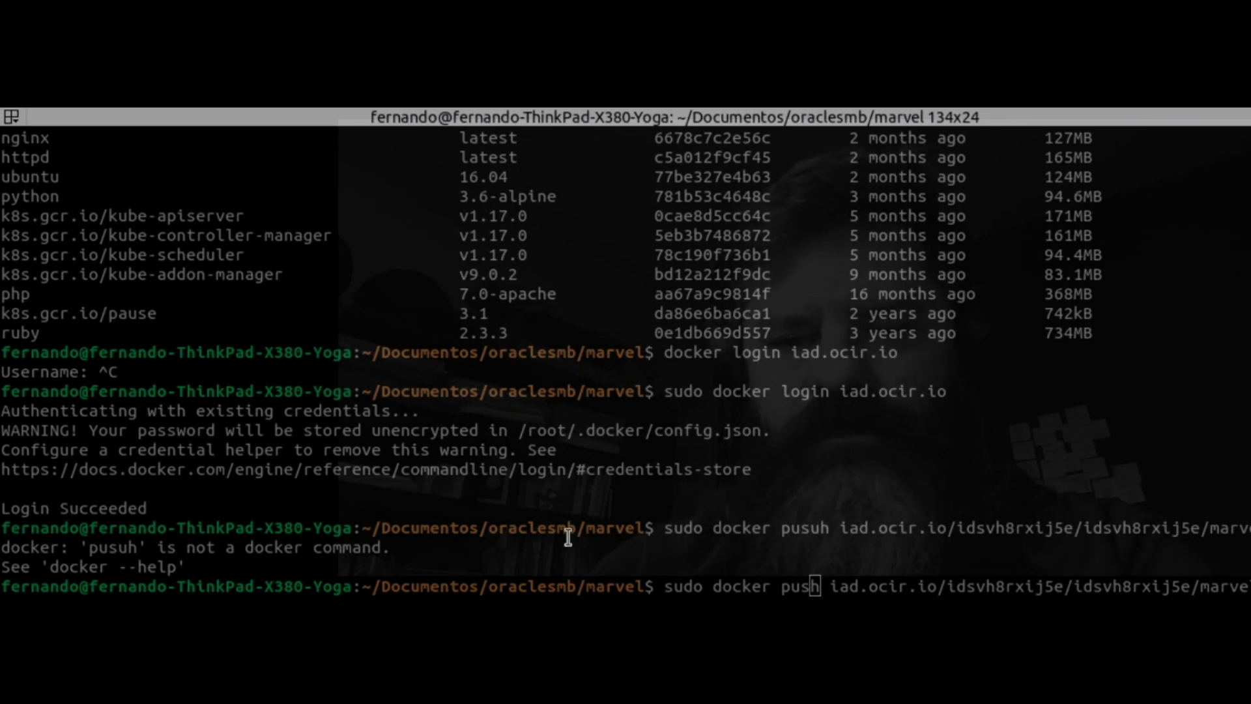
pyautogui.click(634, 534)
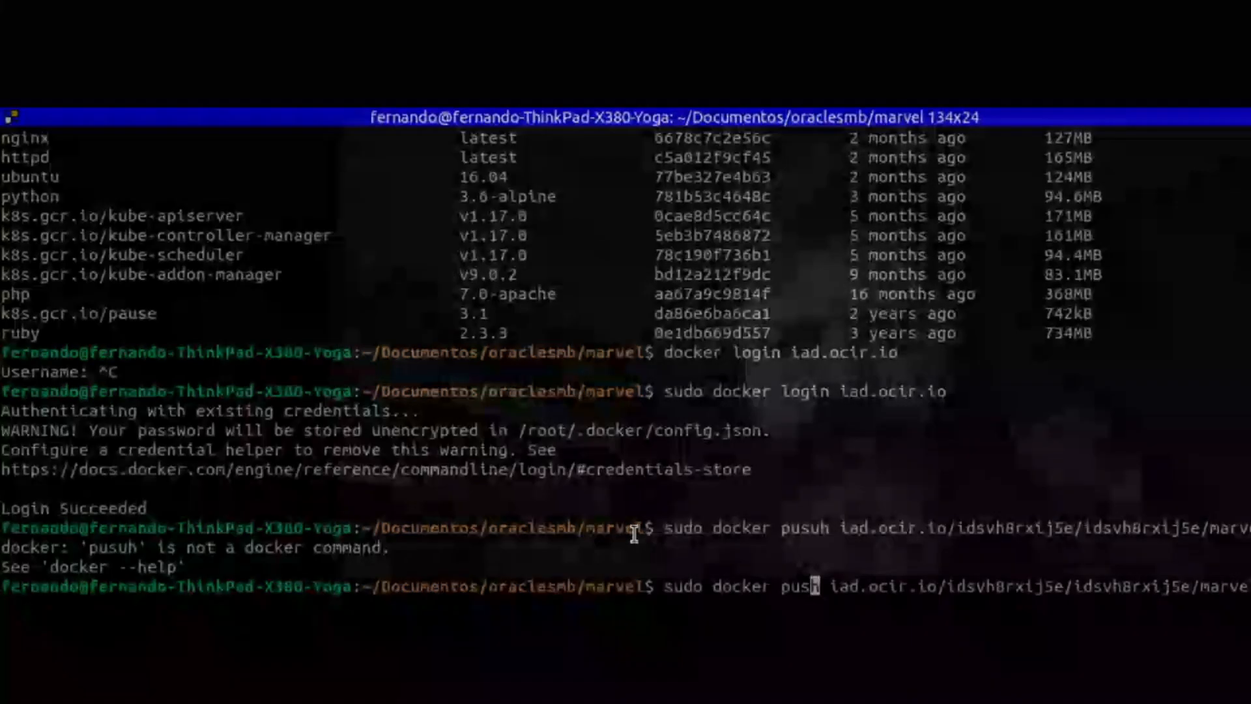
pyautogui.press('Return')
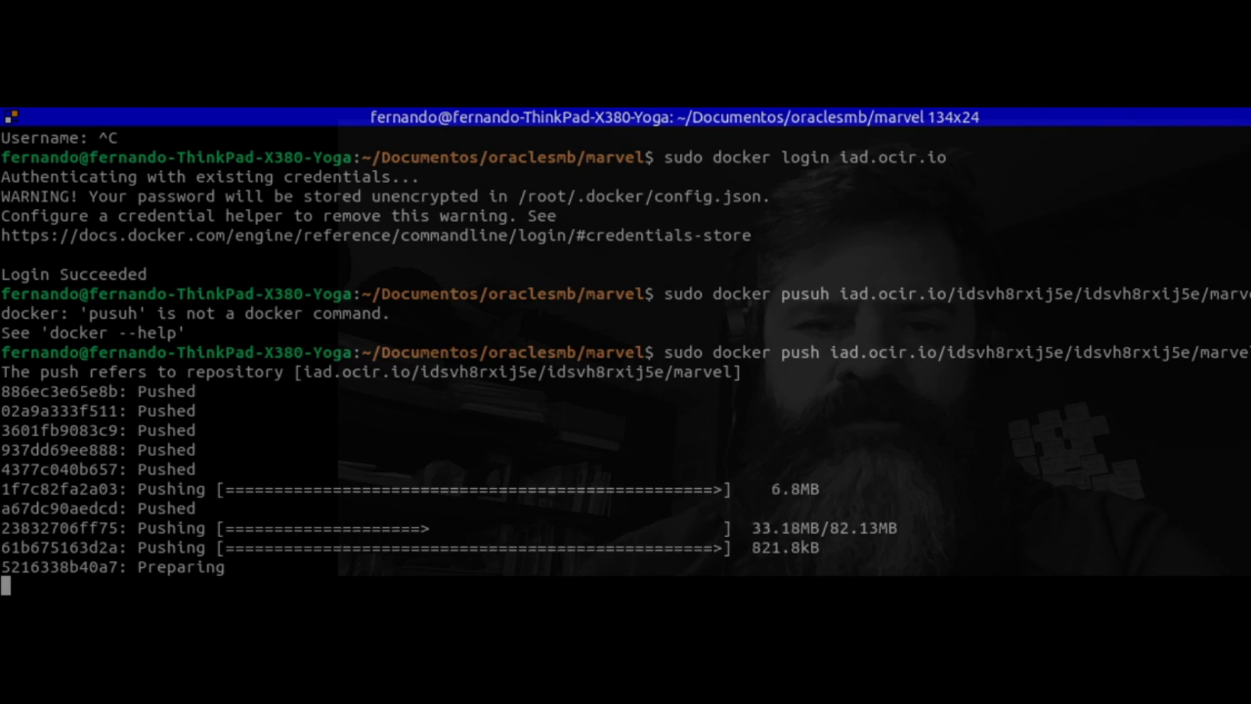
# Step: Switch to the Oracle Cloud registry, refresh the repositories, and inspect the details and layers of the marvel repository's v1 image
pyautogui.hotkey('alt', 'Tab')
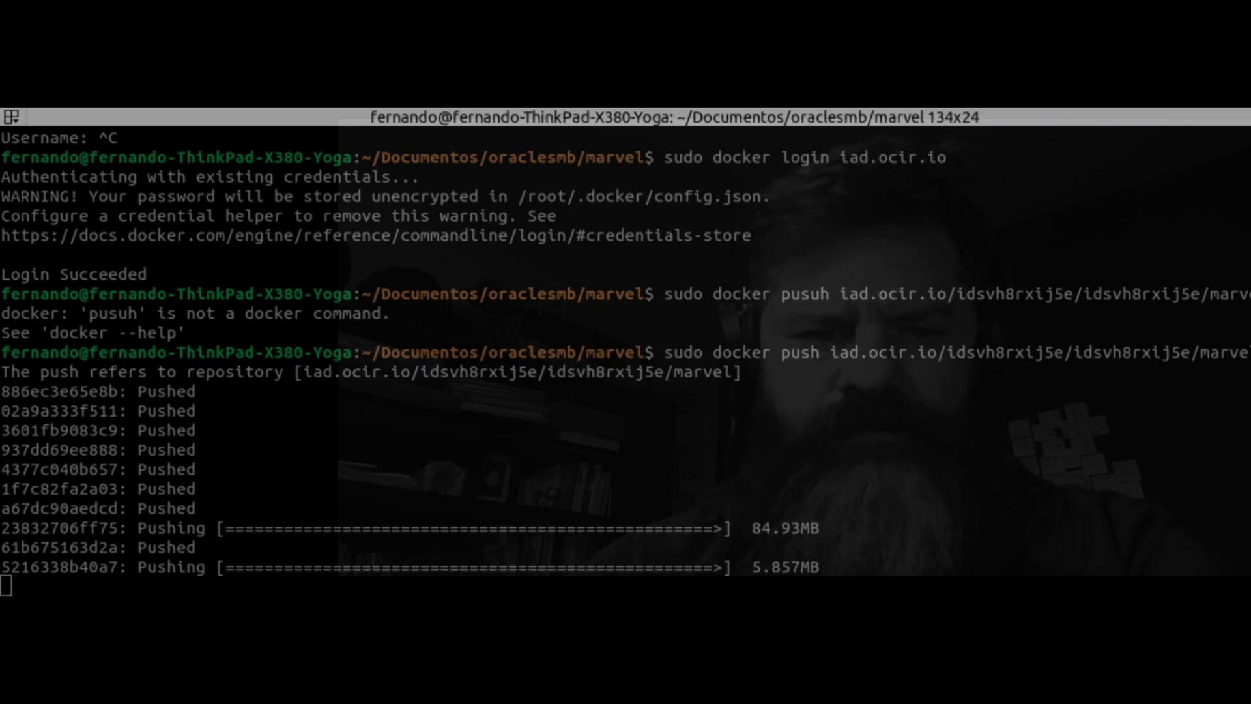
pyautogui.hotkey('alt', 'Tab')
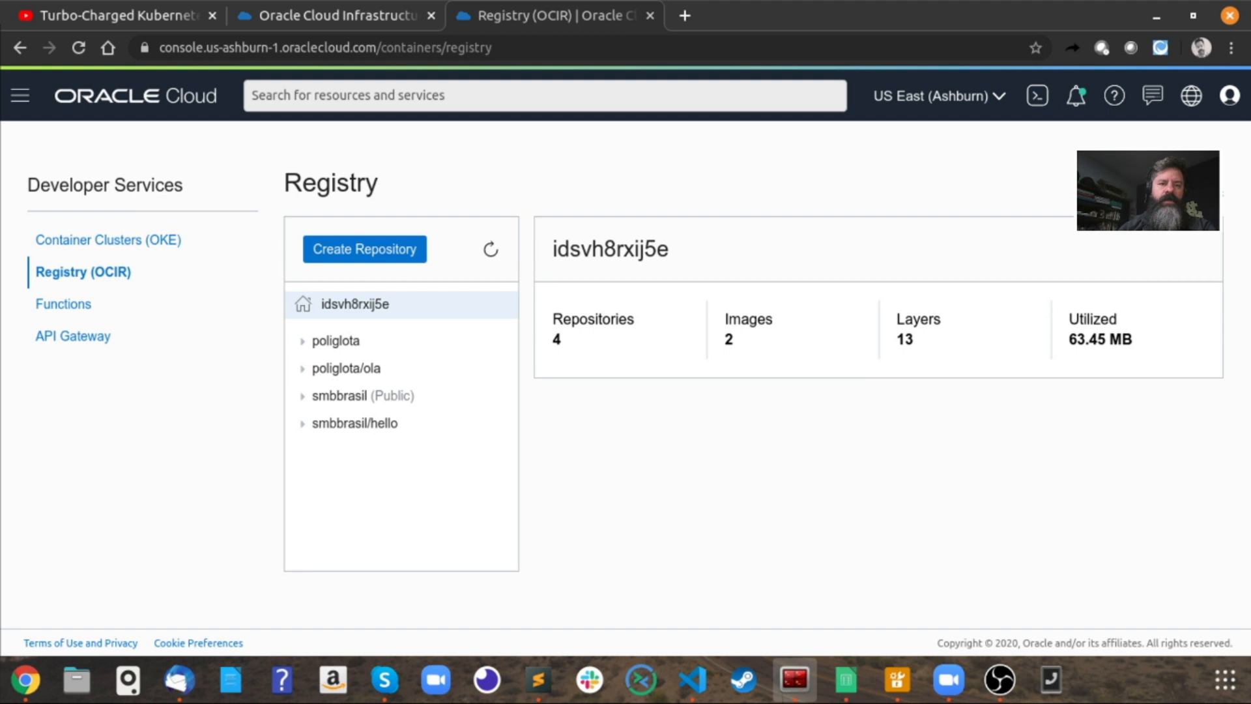
pyautogui.click(493, 253)
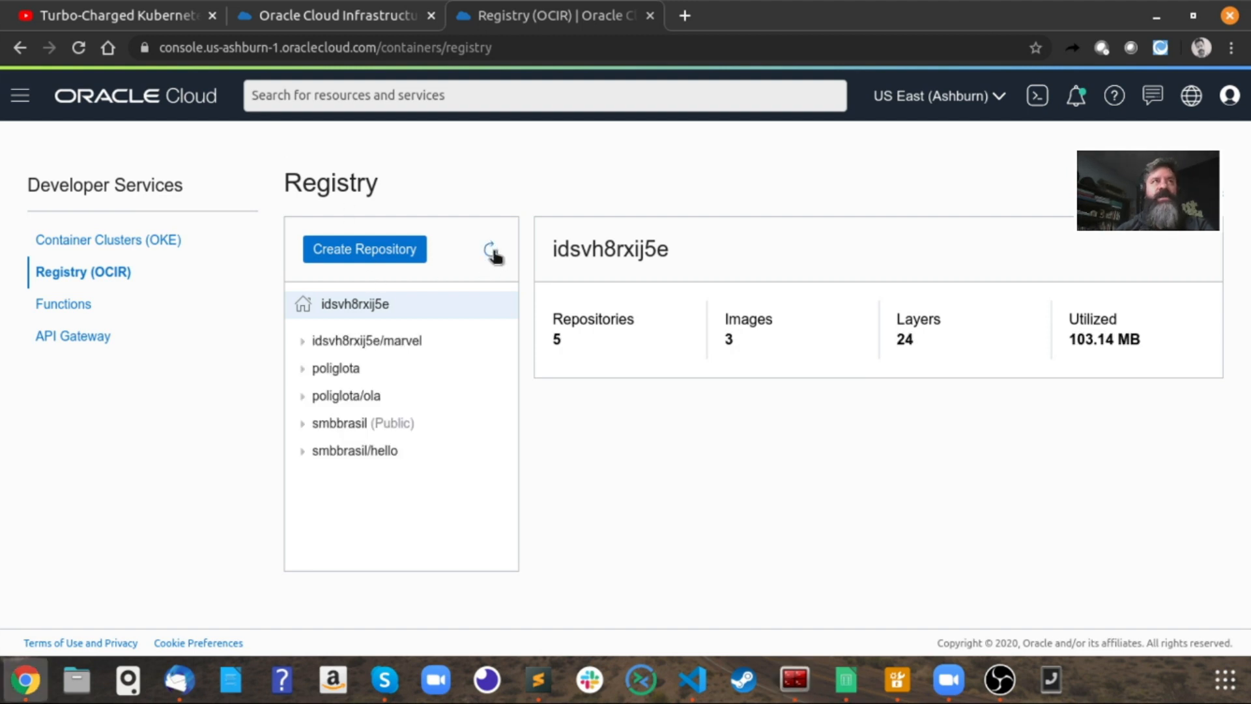
pyautogui.click(301, 345)
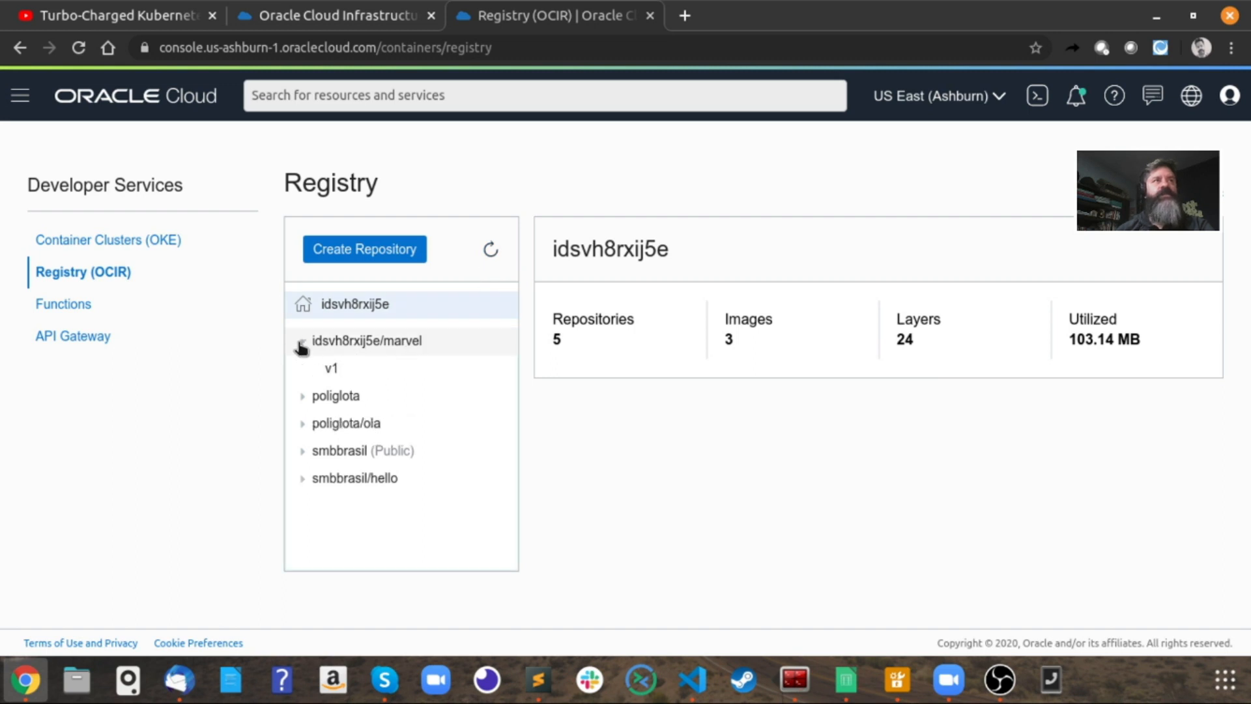
pyautogui.click(328, 369)
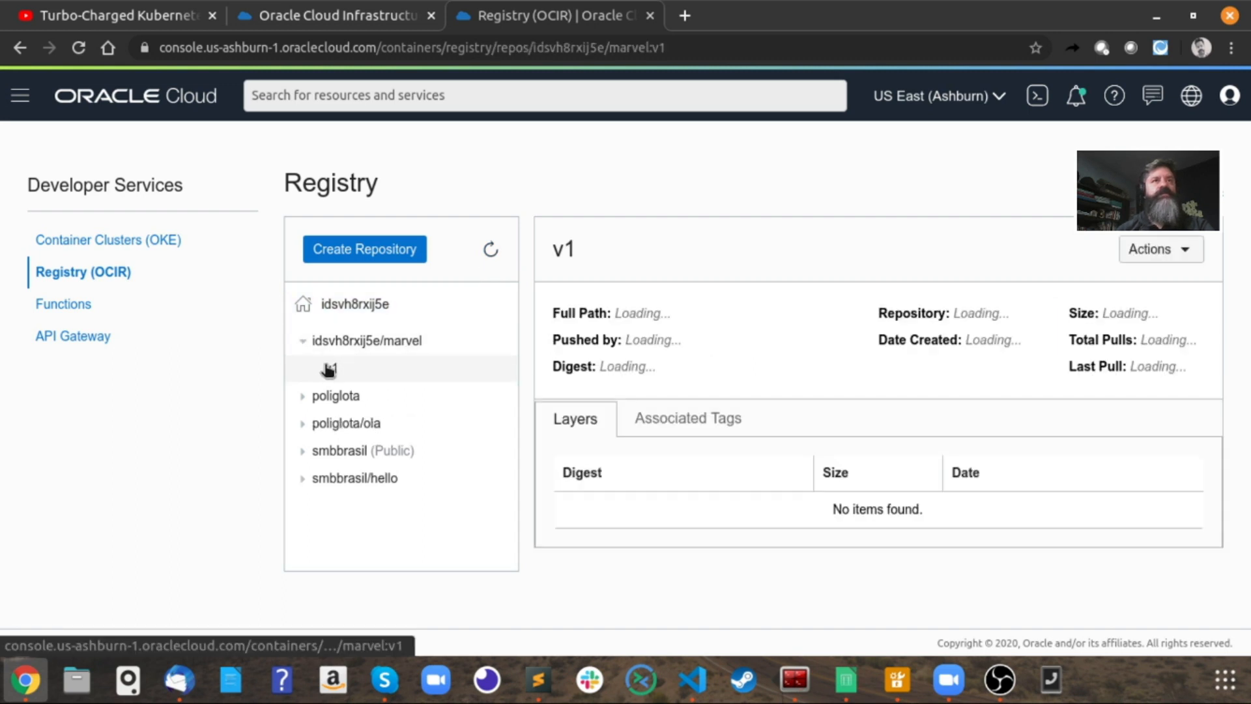
pyautogui.scroll(-4, 731, 421)
pyautogui.scroll(4, 730, 423)
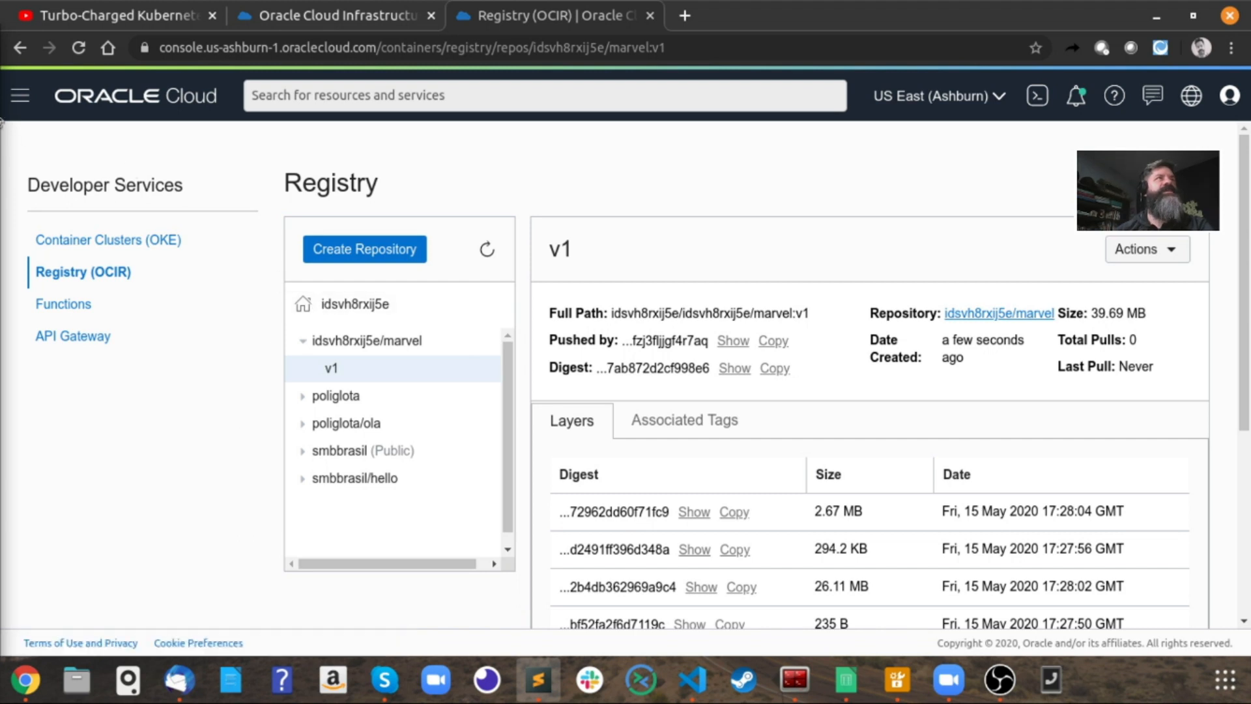
# Step: Go to the Compute instances list and check the provisioning status of the new OKE node instances
pyautogui.click(21, 96)
pyautogui.moveTo(129, 434)
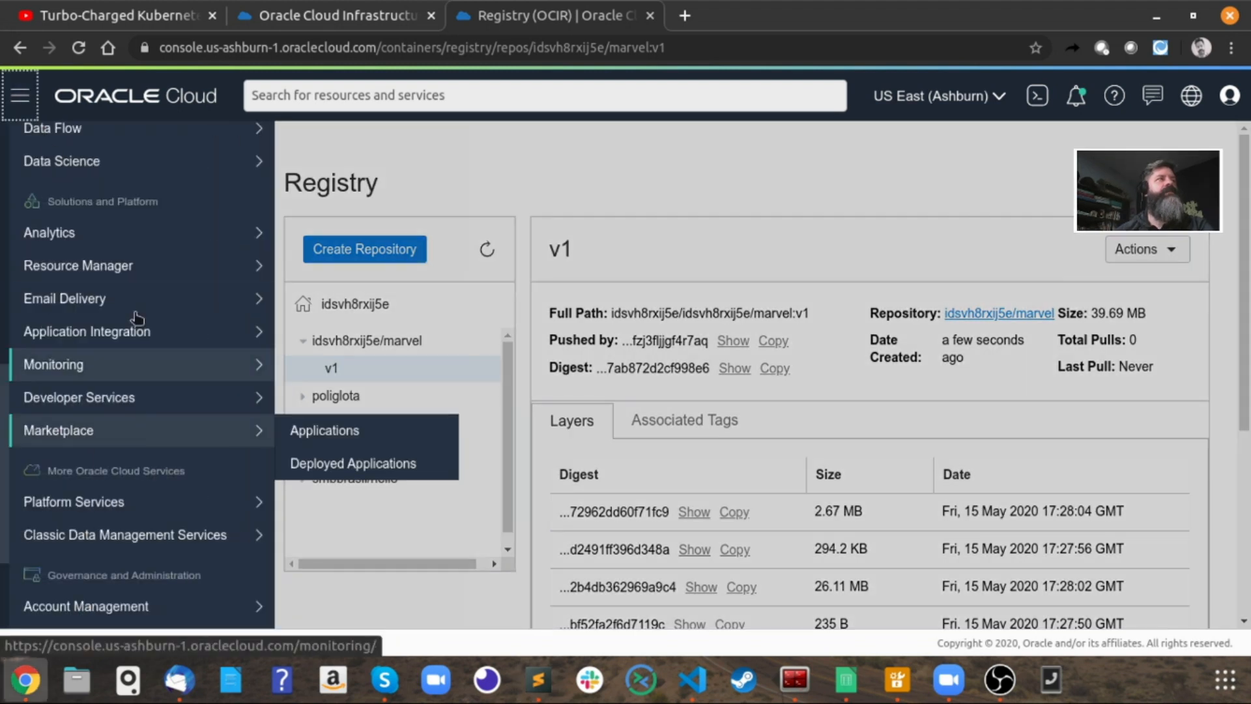
pyautogui.scroll(10, 157, 261)
pyautogui.moveTo(226, 186)
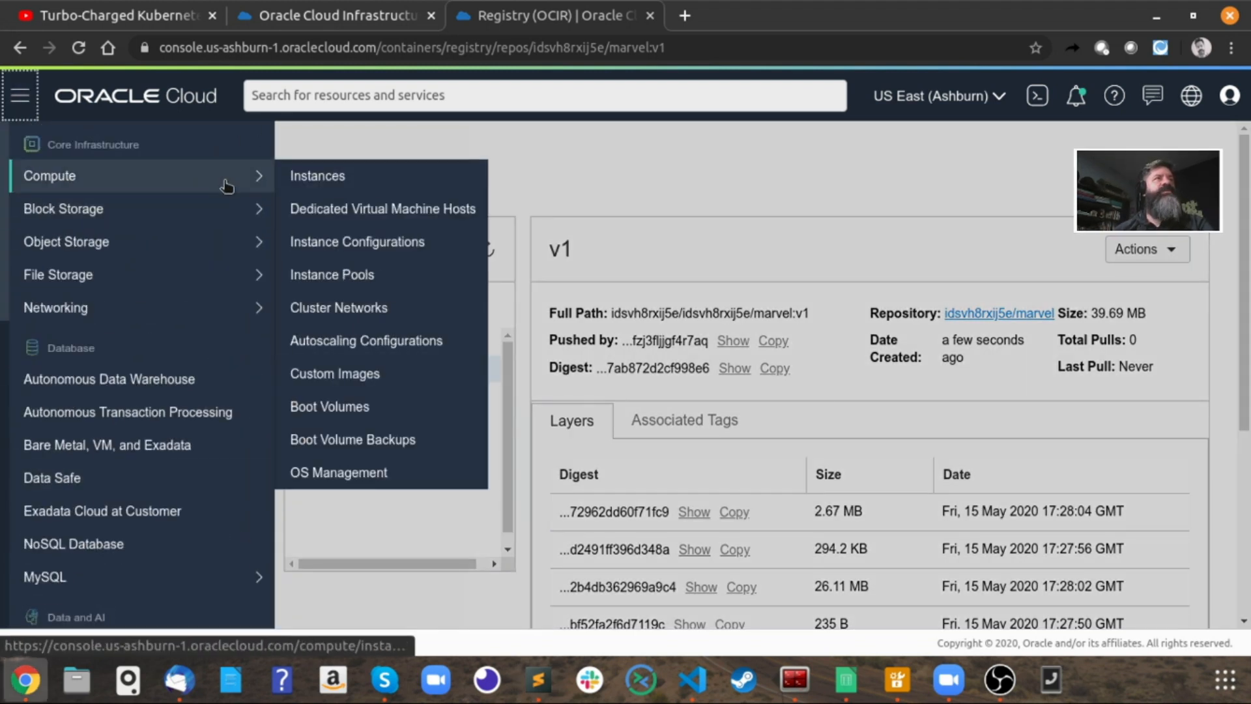
pyautogui.click(323, 174)
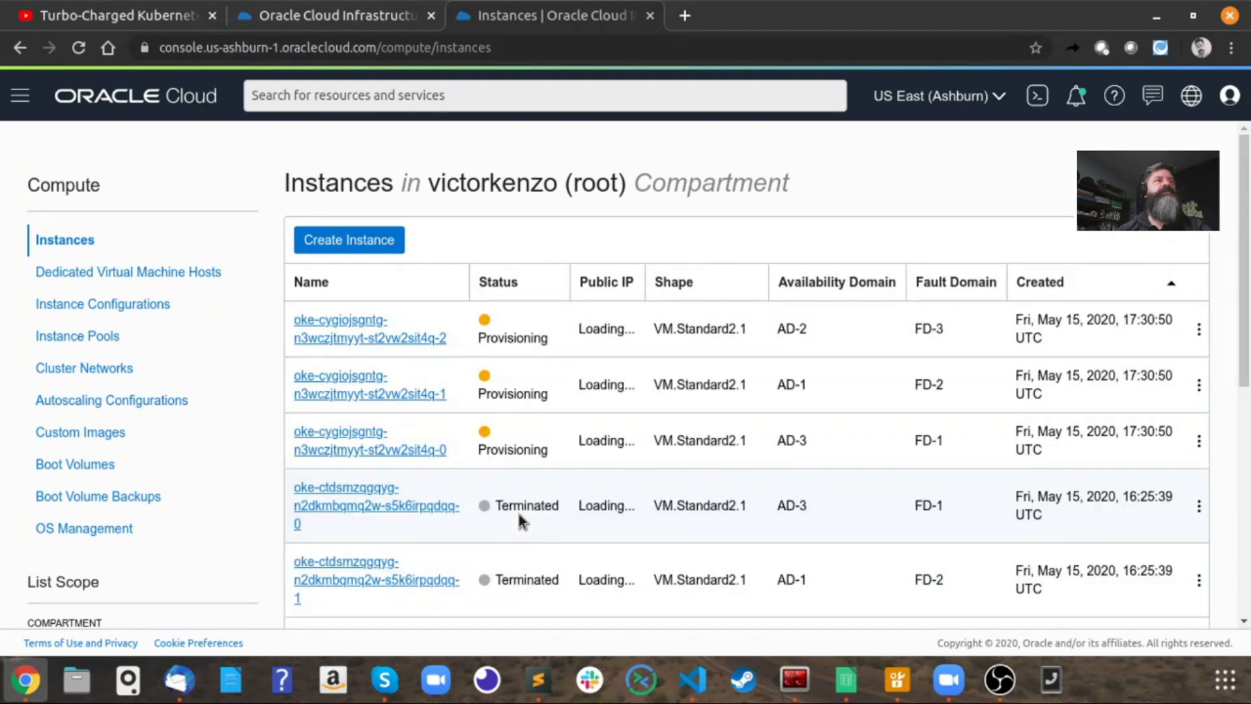
pyautogui.scroll(-3, 520, 515)
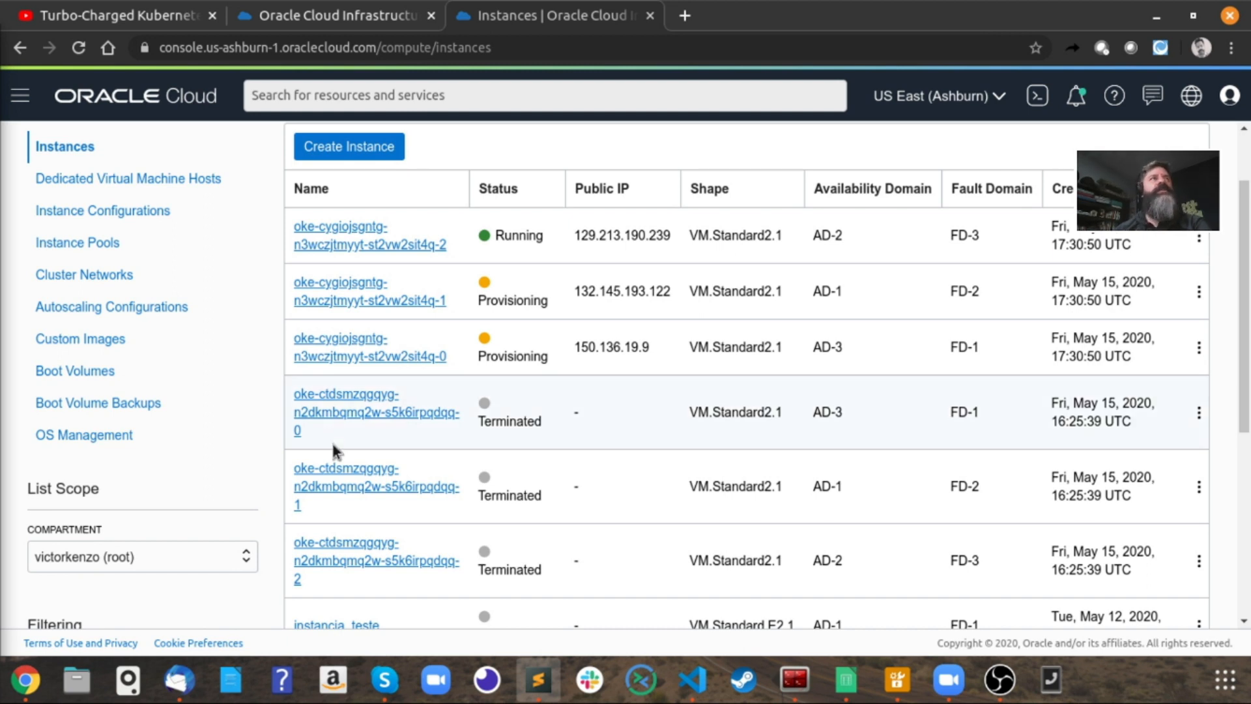
# Step: Open the new OKE node instance in AD-2 and review its instance information, shape configuration and metrics
pyautogui.click(375, 244)
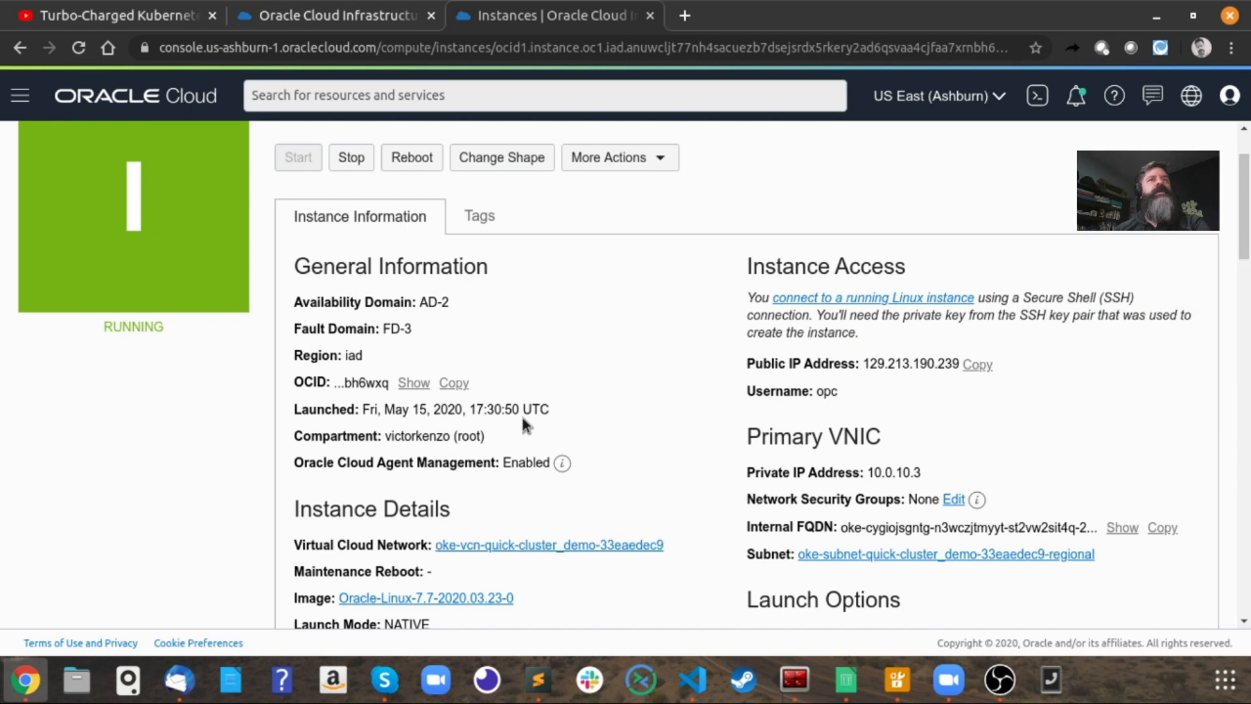
pyautogui.scroll(-3, 521, 415)
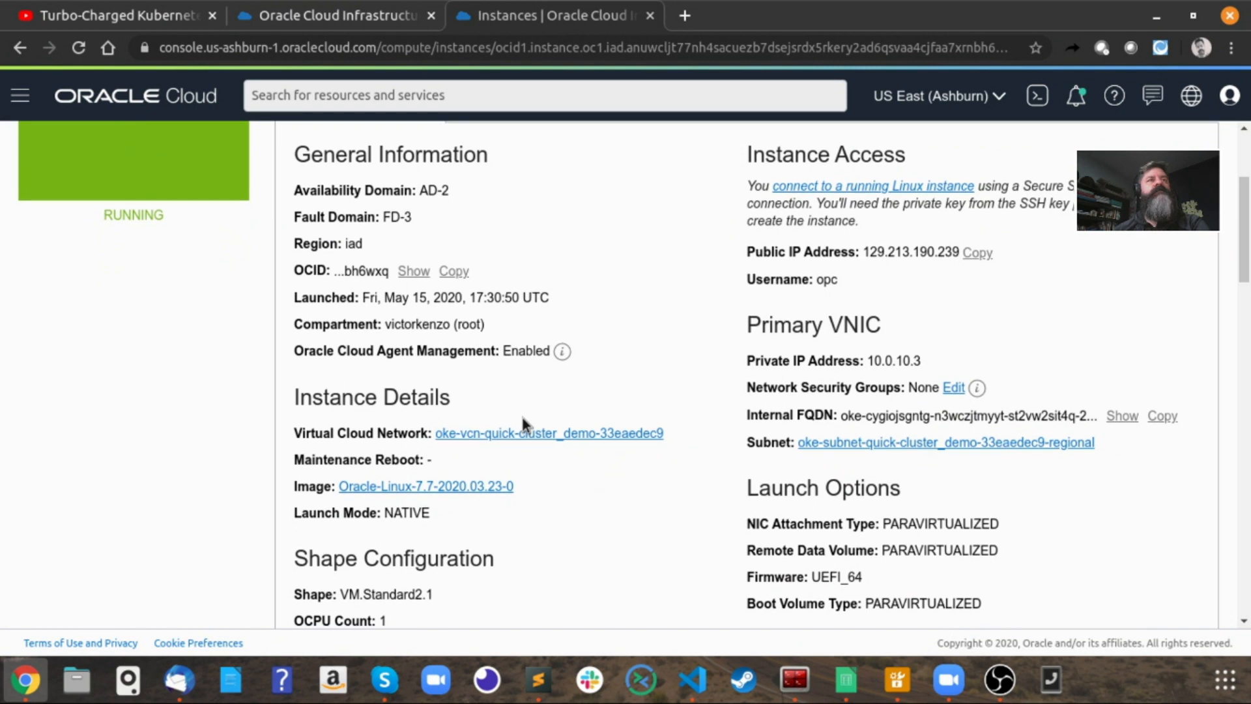
pyautogui.scroll(-13, 503, 416)
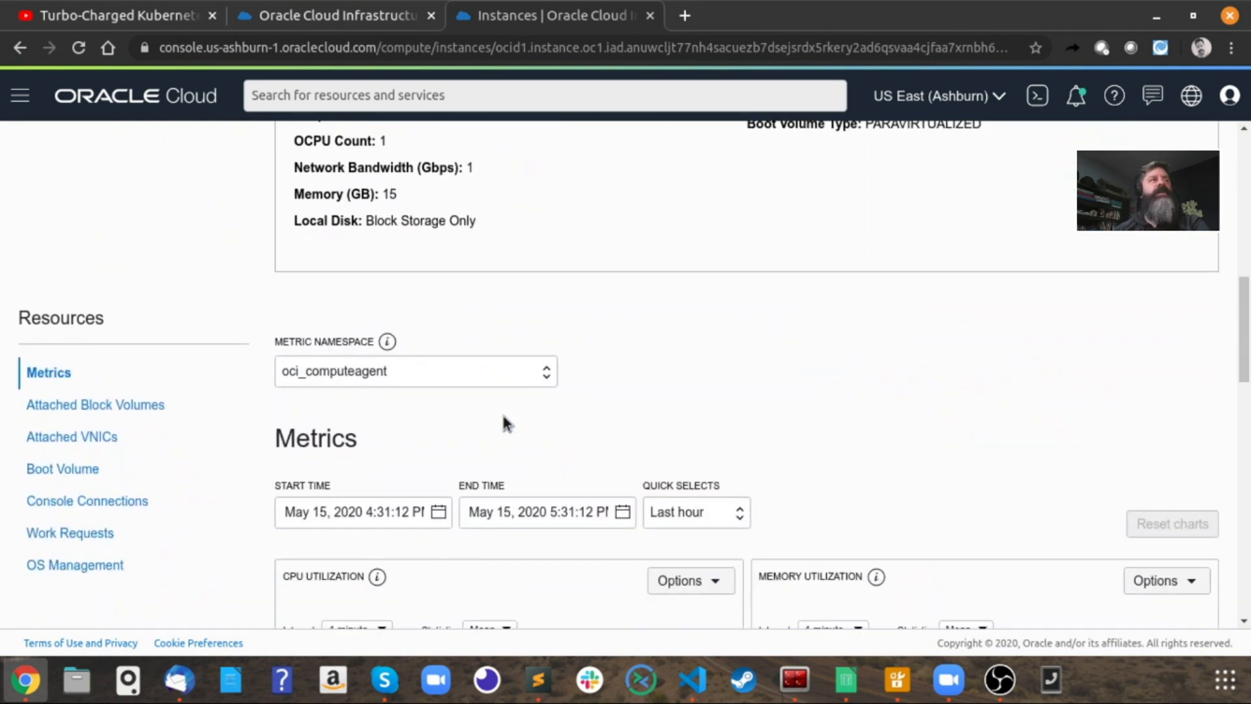
# Step: Open the new OKE node instance in AD-1, review its instance information, shape configuration and metrics, and return to the instances list
pyautogui.scroll(15, 503, 417)
pyautogui.scroll(2, 503, 417)
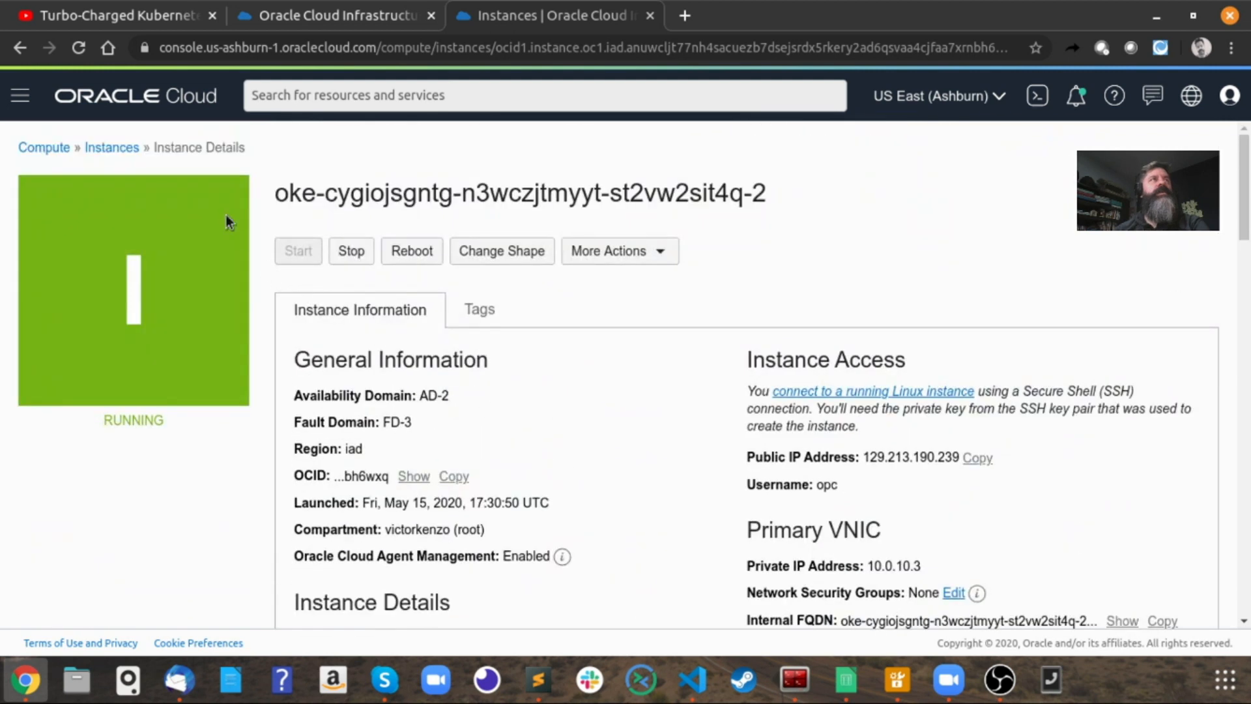
pyautogui.click(118, 146)
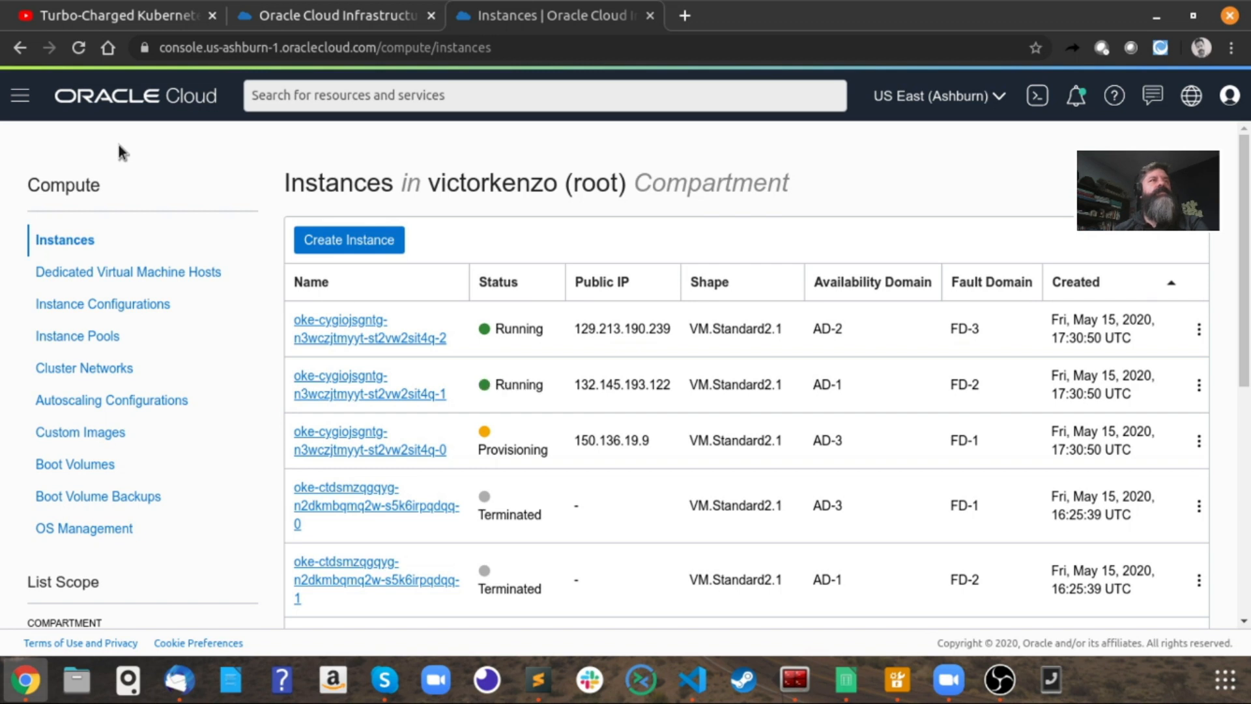
pyautogui.click(330, 392)
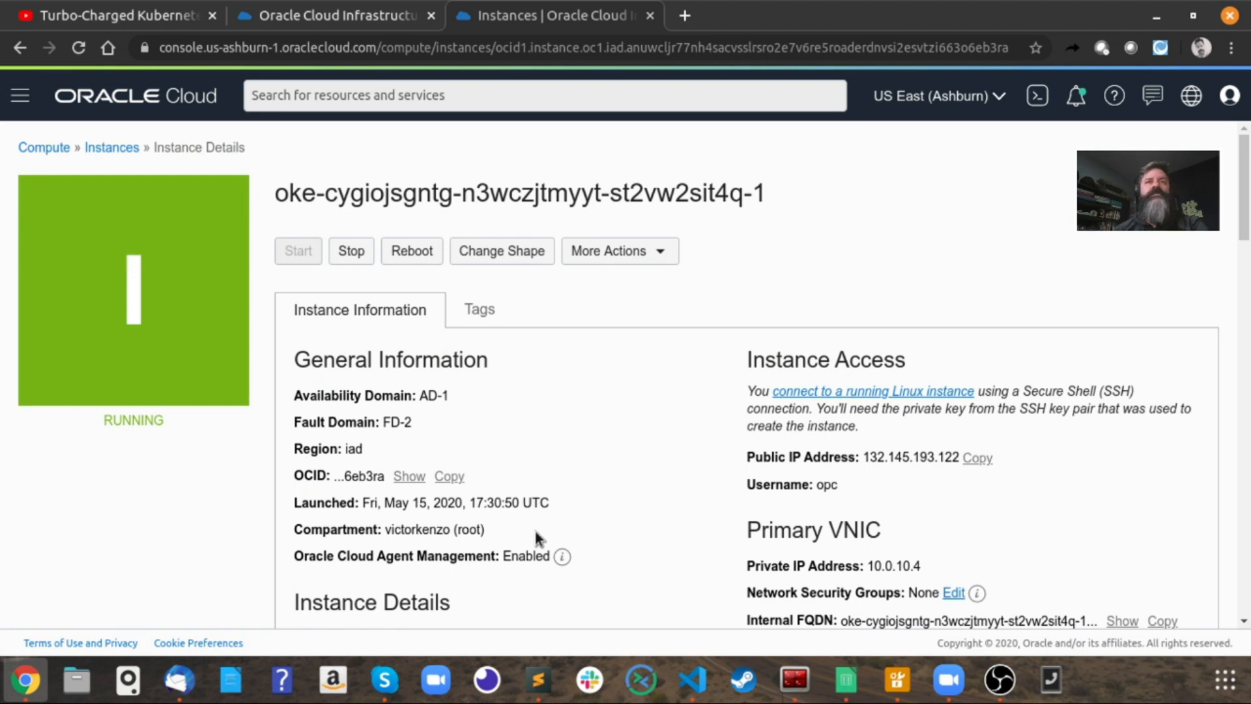
pyautogui.scroll(-5, 536, 538)
pyautogui.scroll(-7, 536, 533)
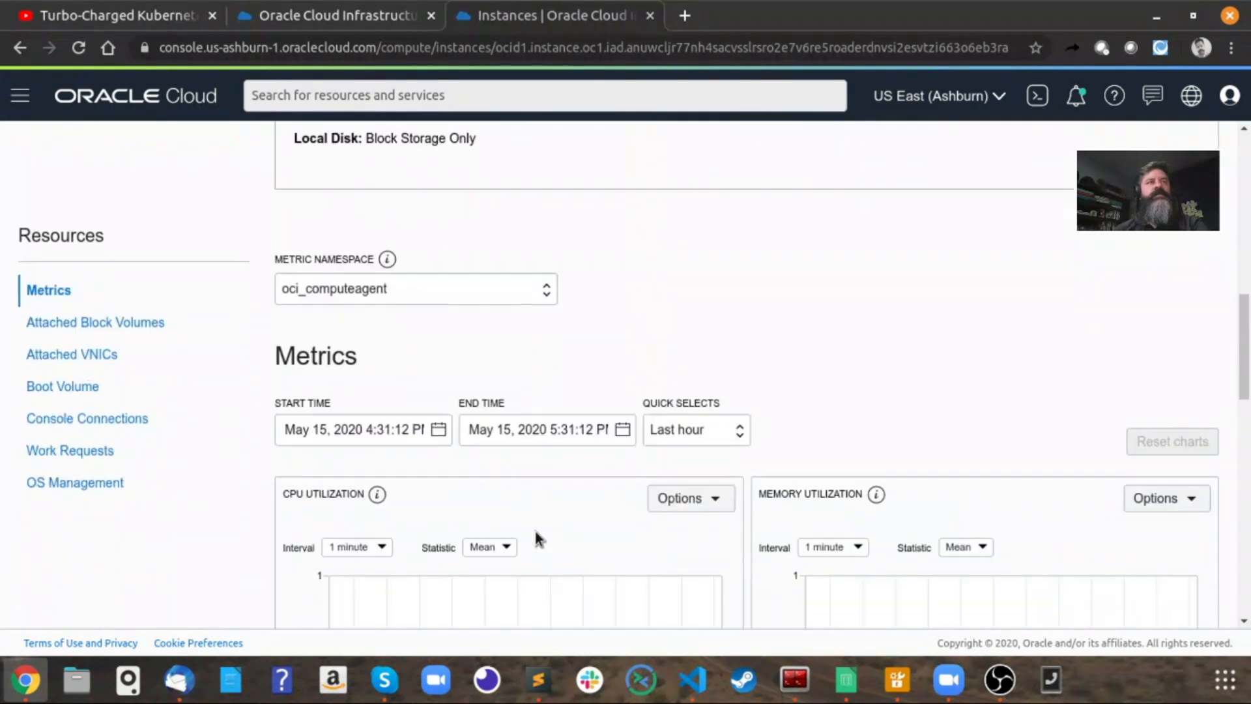
pyautogui.scroll(-4, 534, 528)
pyautogui.scroll(11, 535, 528)
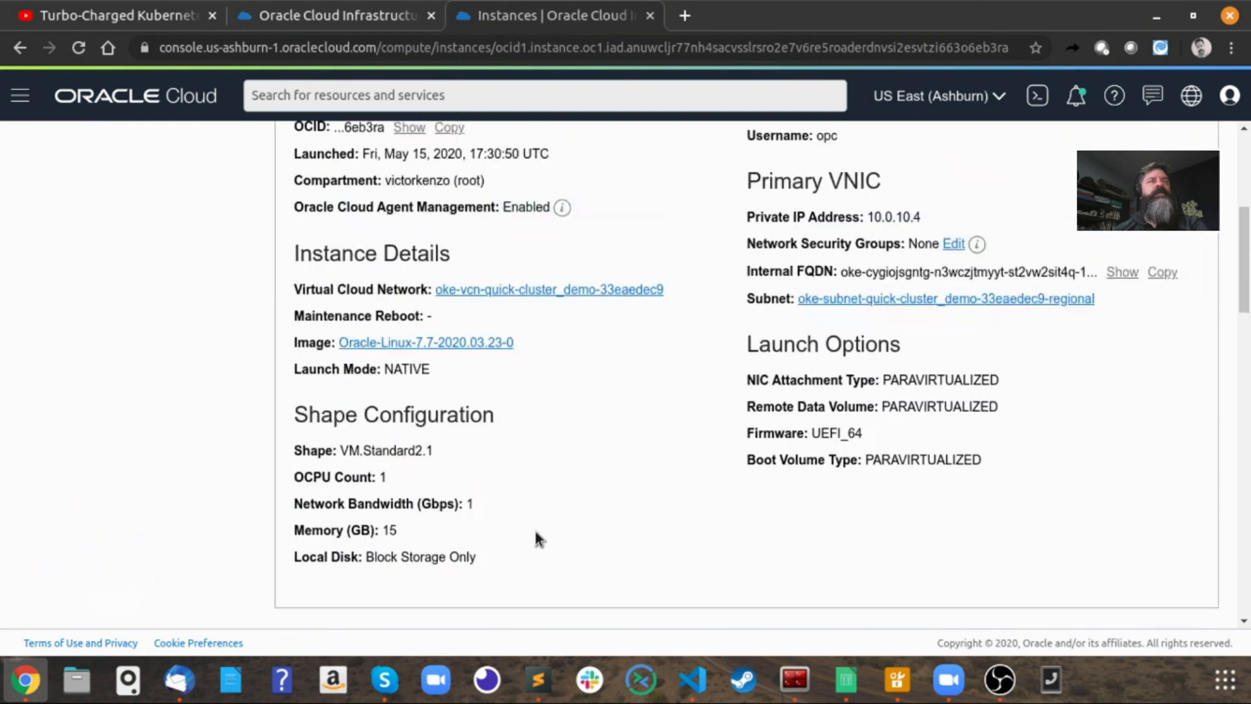
pyautogui.scroll(2, 535, 533)
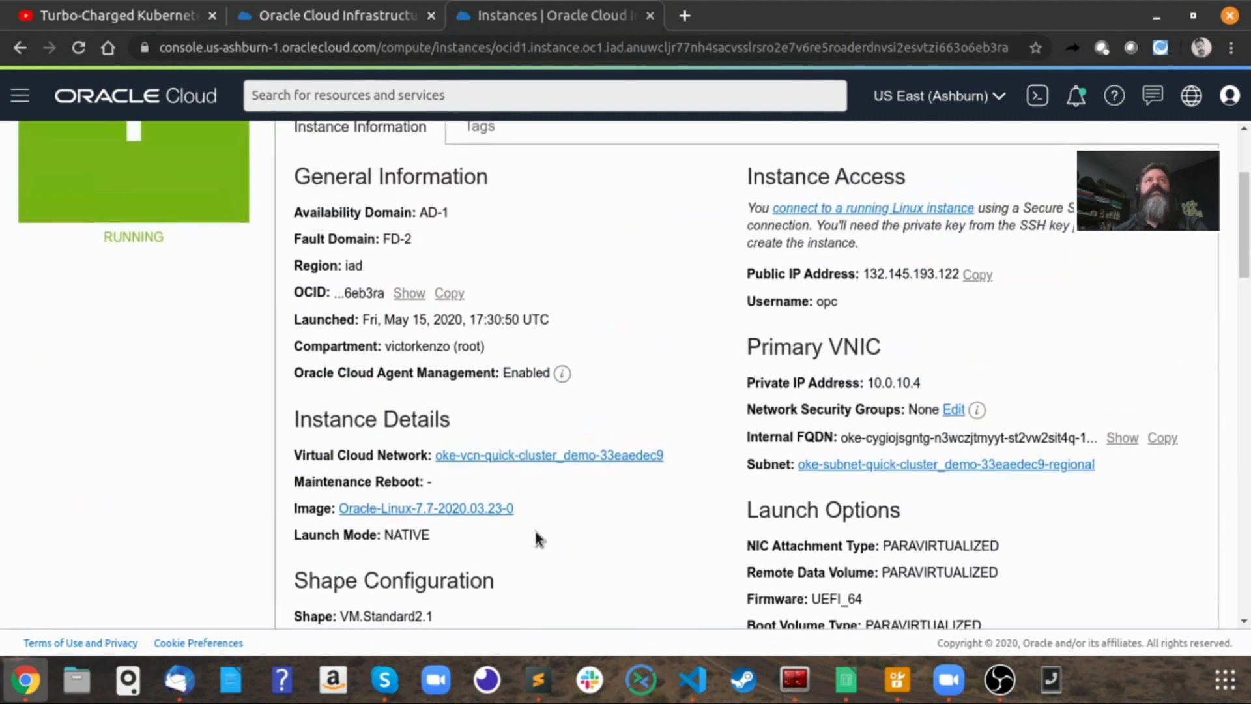
pyautogui.scroll(3, 534, 528)
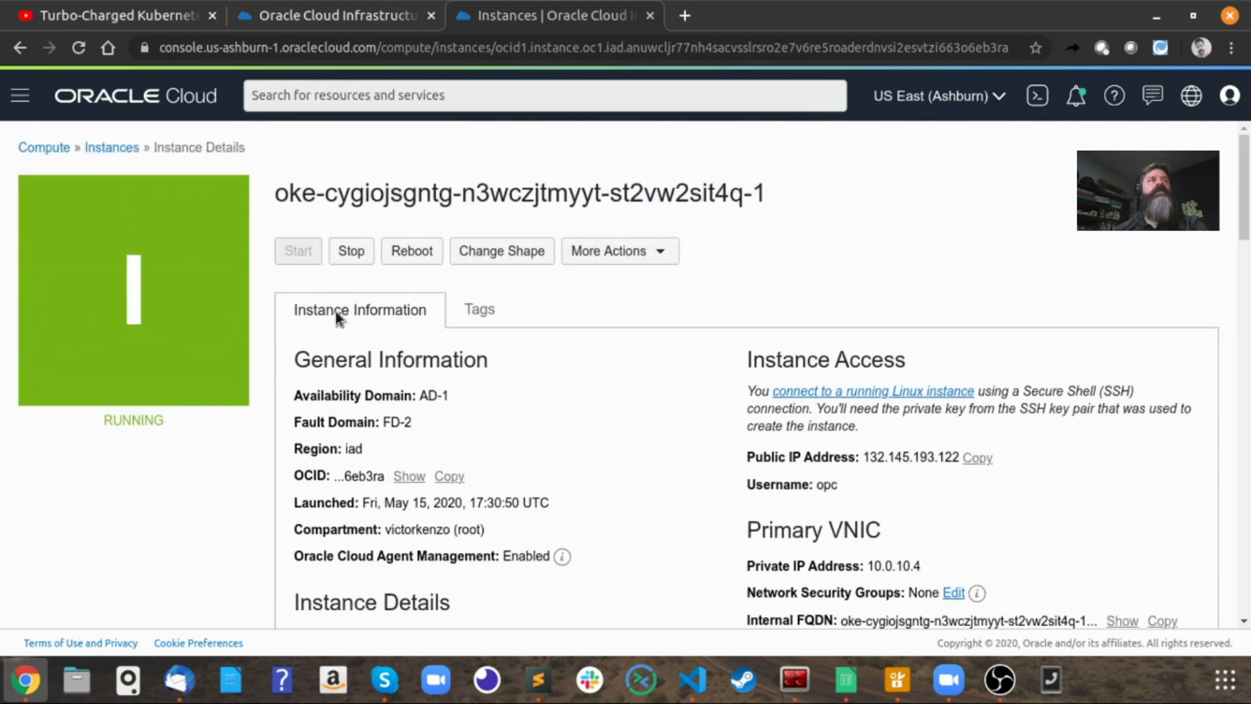
pyautogui.click(112, 147)
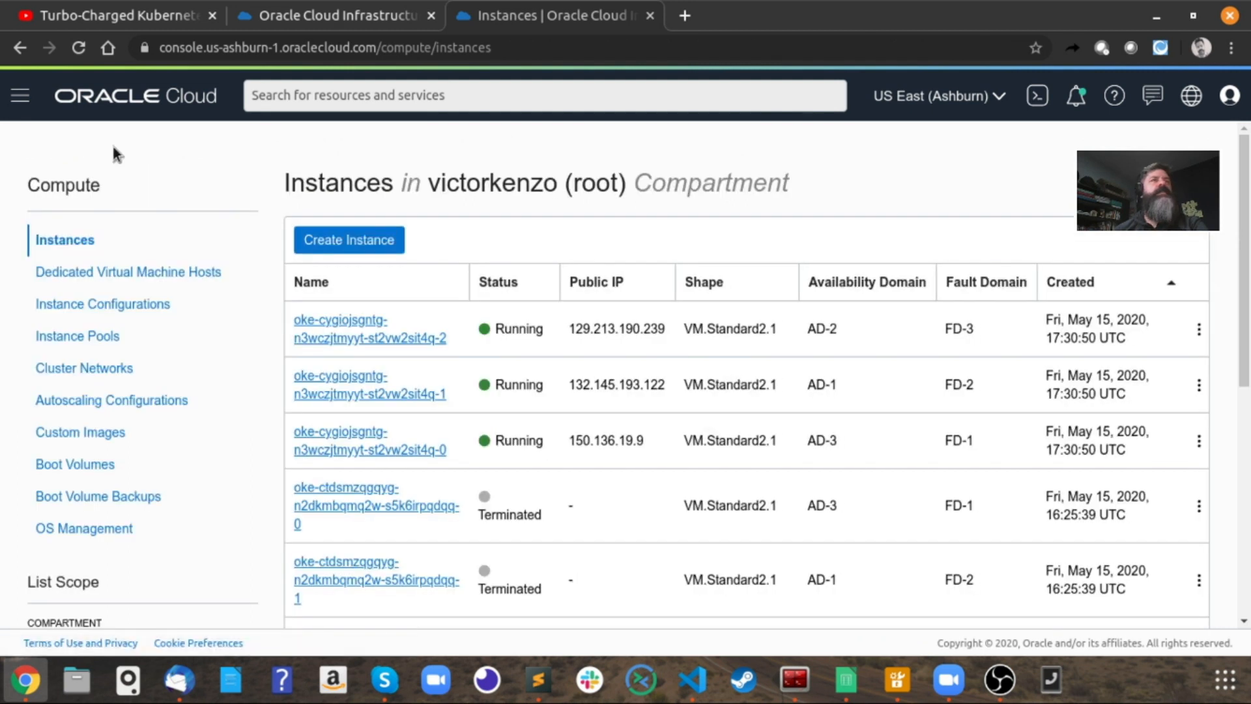
# Step: Go to Container Clusters (OKE), open cluster_demo, and review its cluster details, API server metrics and unschedulable pods chart
pyautogui.click(20, 96)
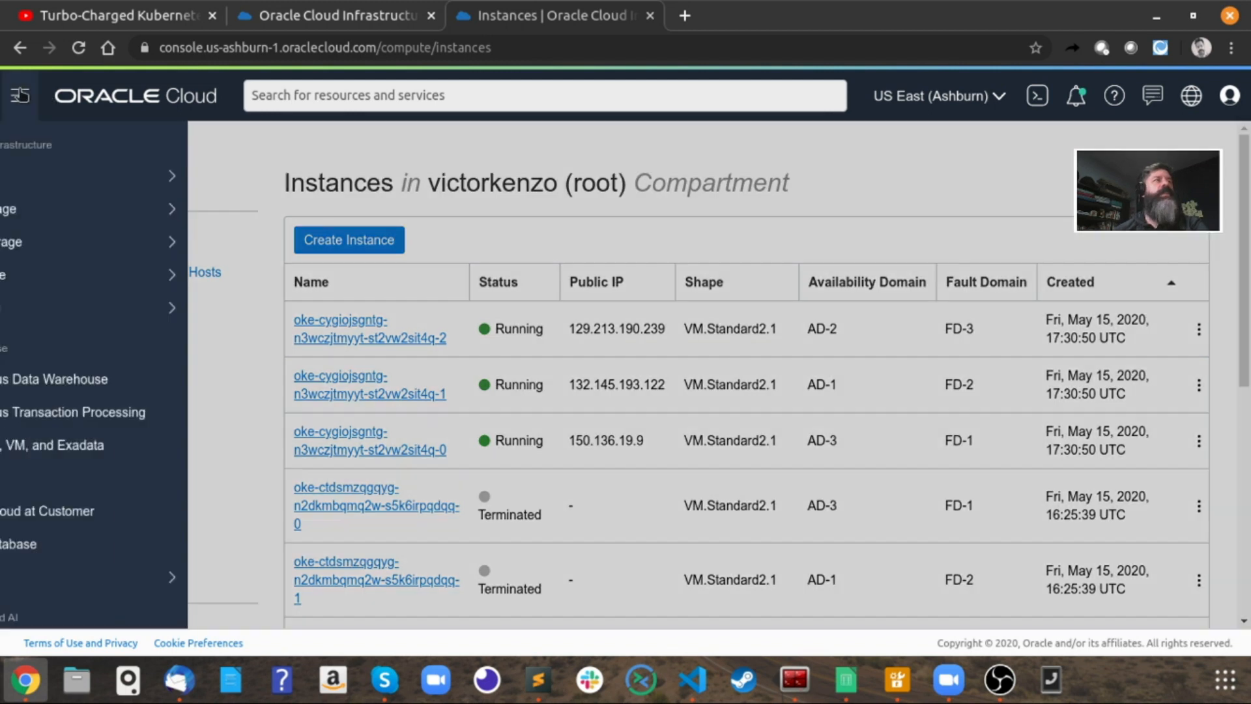
pyautogui.scroll(-10, 150, 496)
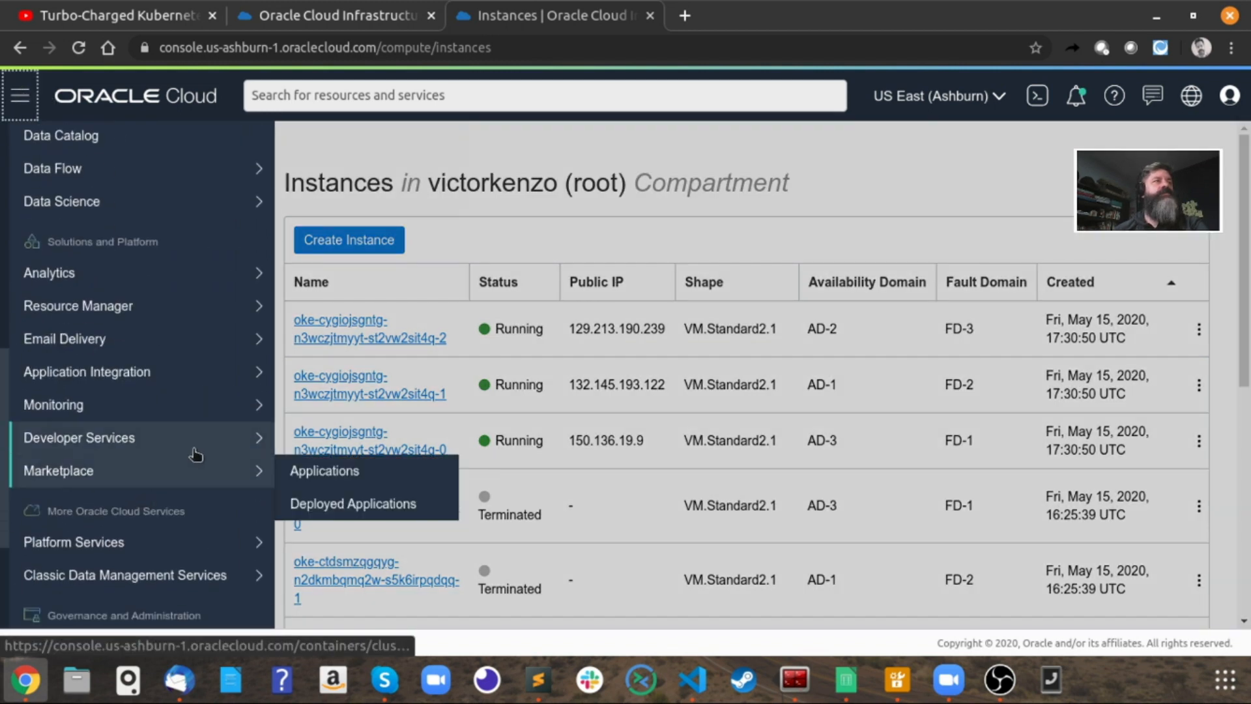
pyautogui.moveTo(195, 454)
pyautogui.click(312, 440)
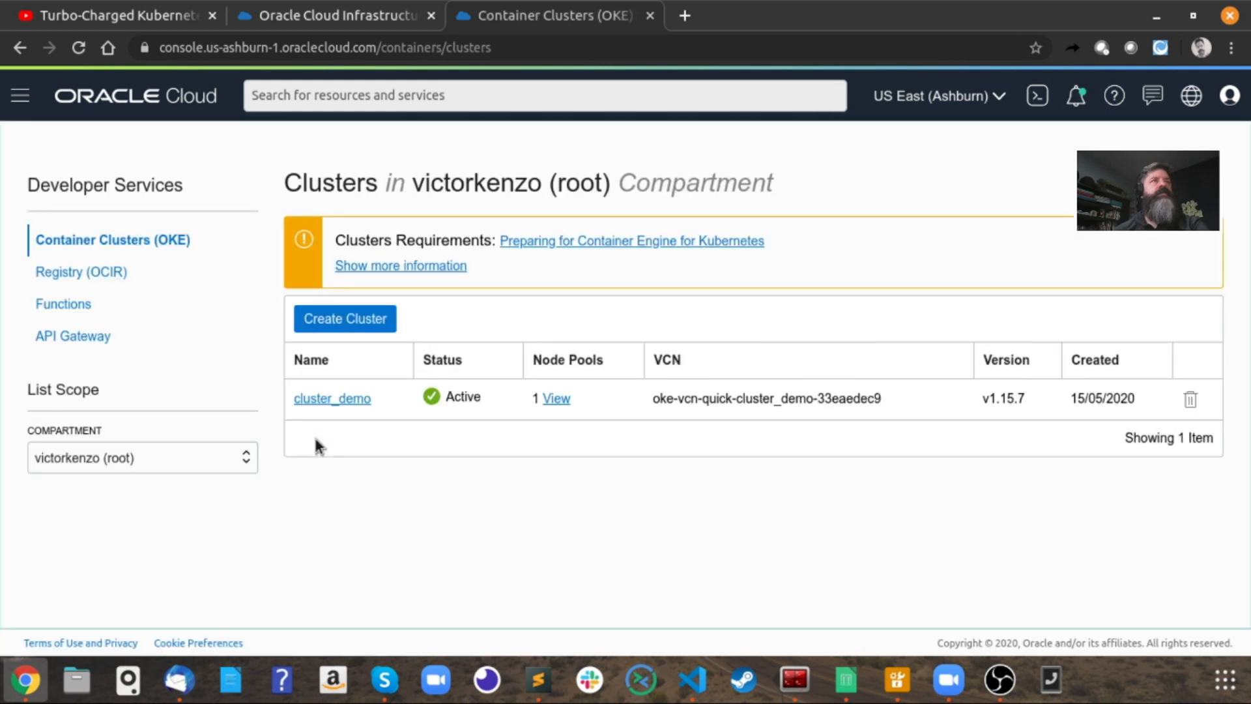
pyautogui.click(352, 396)
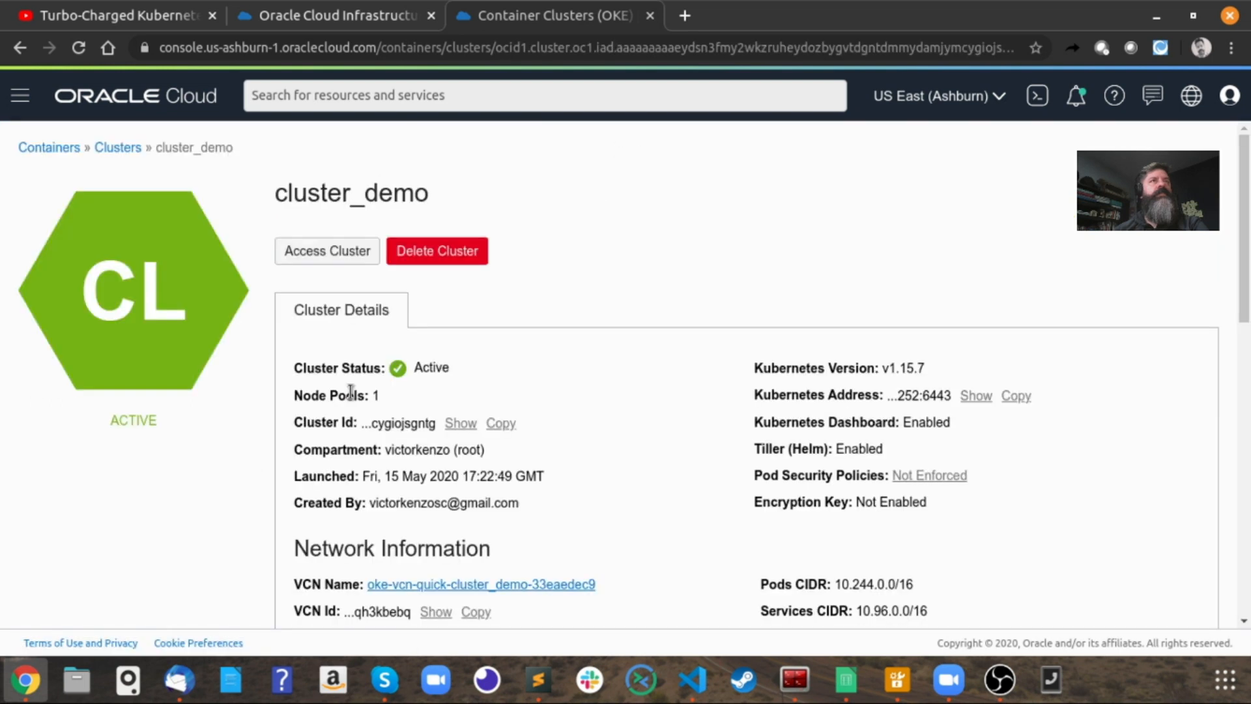
pyautogui.scroll(-5, 351, 392)
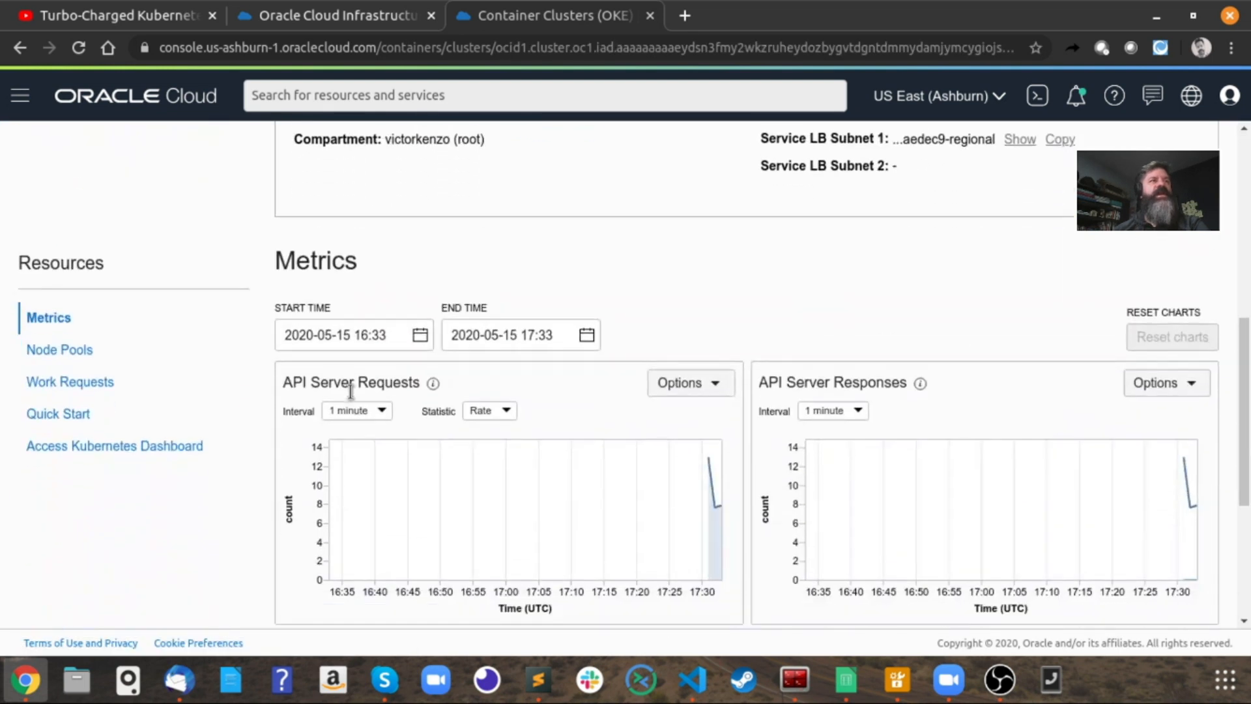
pyautogui.scroll(-2, 349, 391)
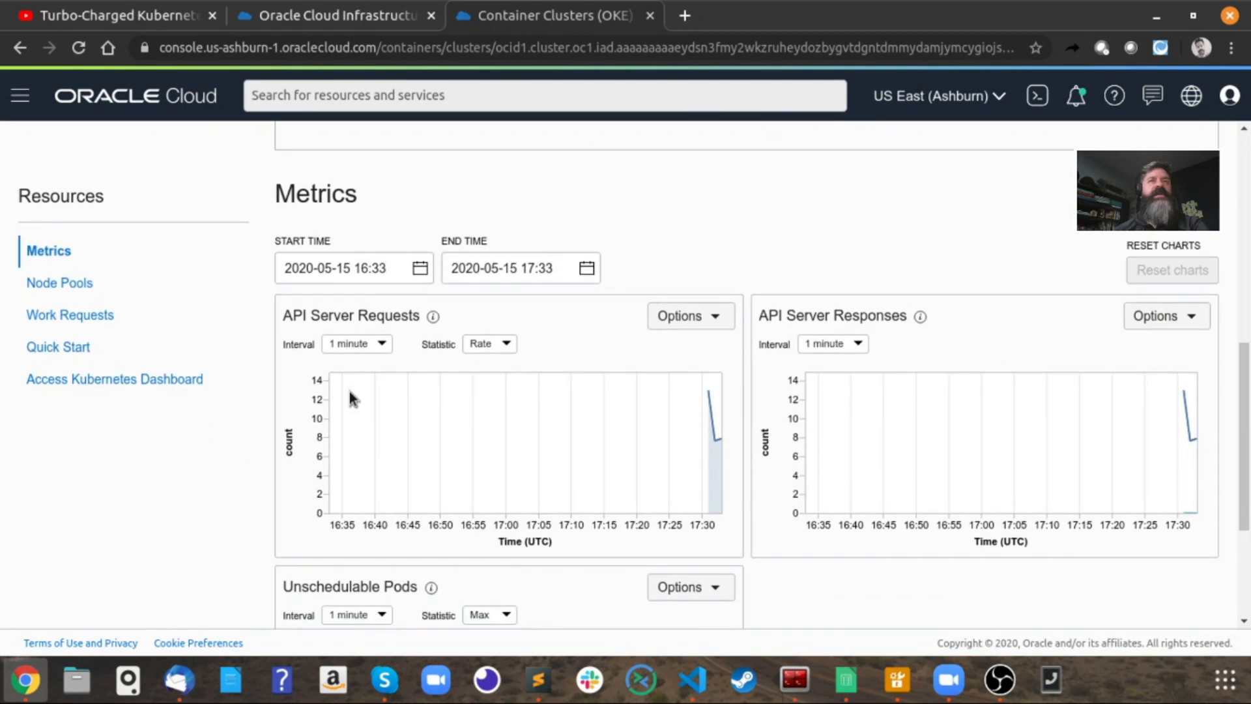
pyautogui.scroll(-3, 506, 408)
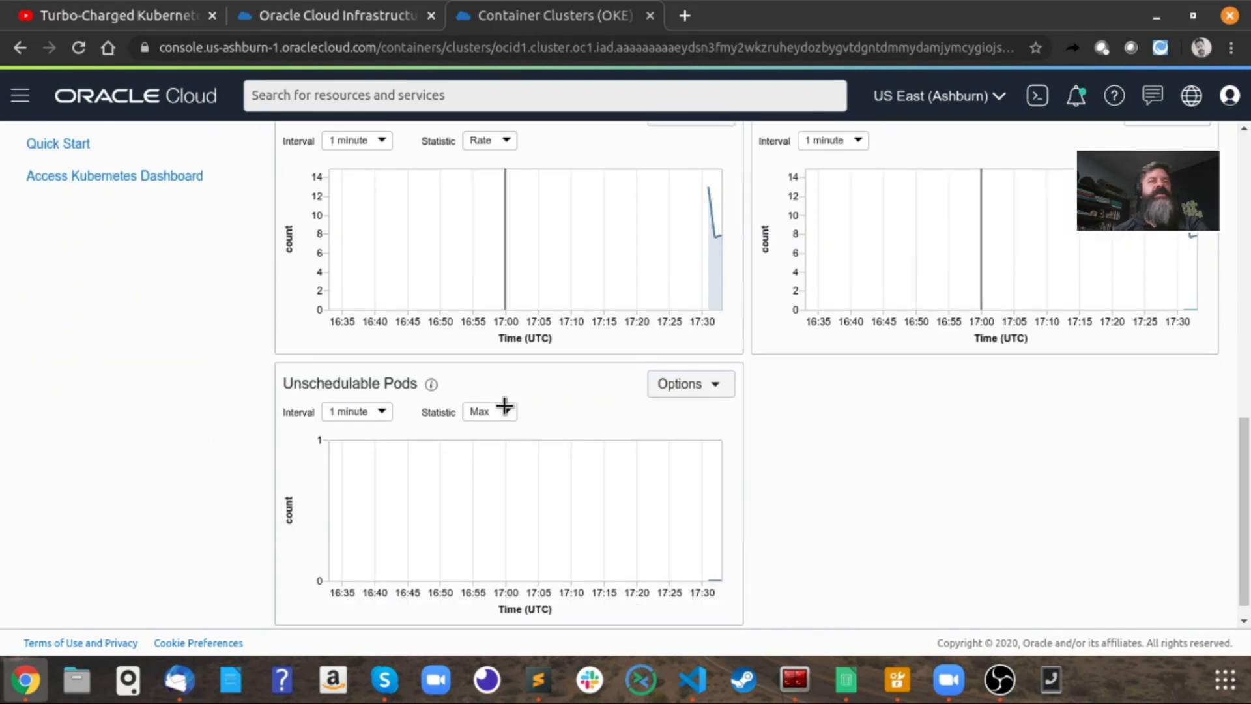
pyautogui.scroll(5, 505, 408)
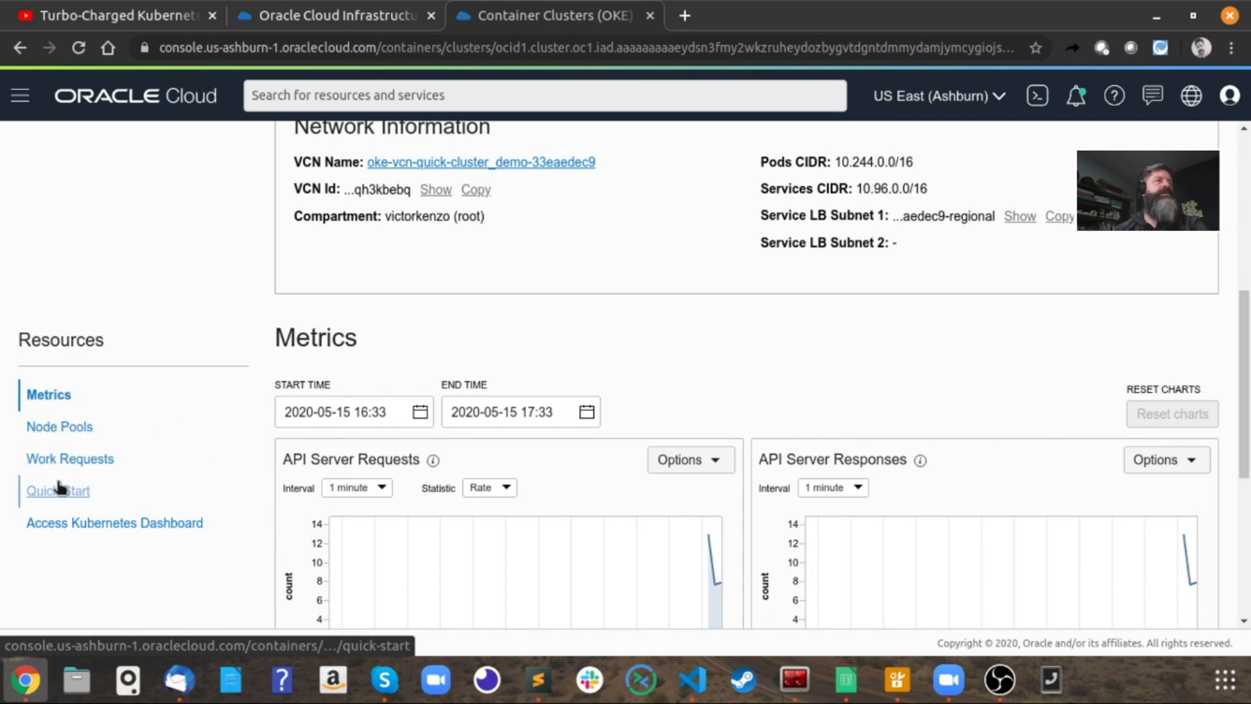
# Step: Open the pool1 node pool of cluster_demo and inspect its details, metrics and the state of its worker nodes
pyautogui.click(68, 429)
pyautogui.scroll(-1, 363, 446)
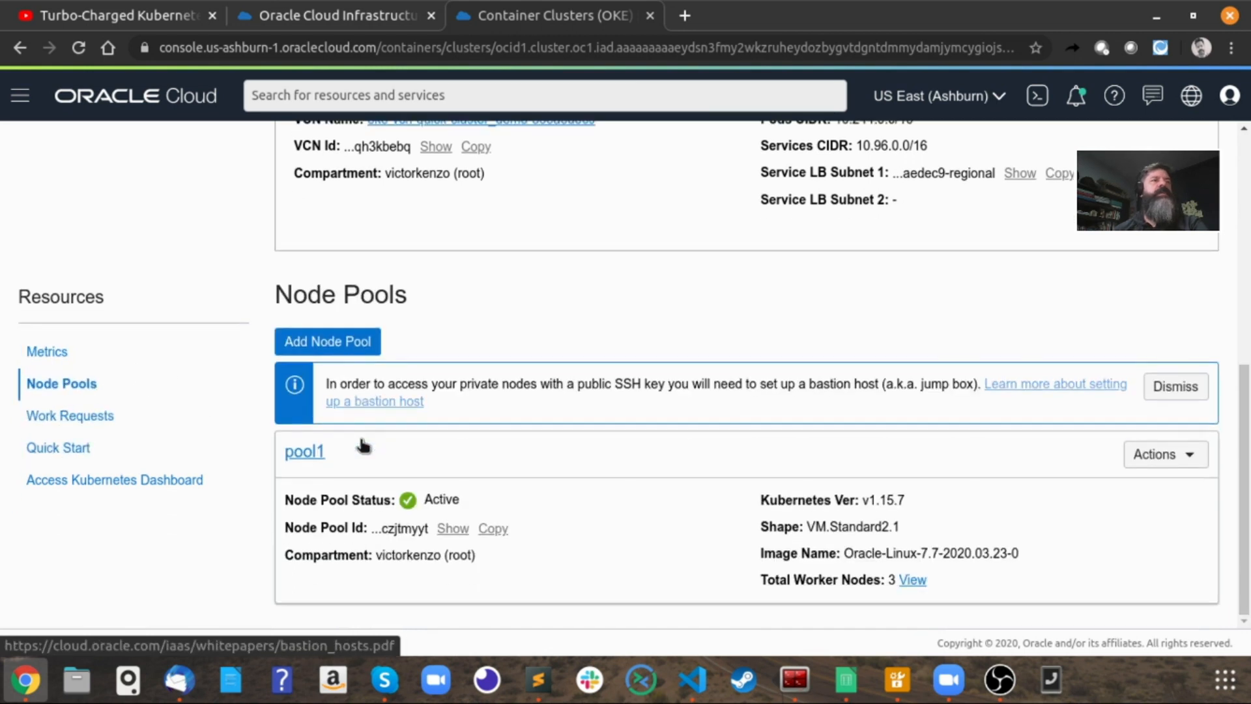
pyautogui.click(311, 451)
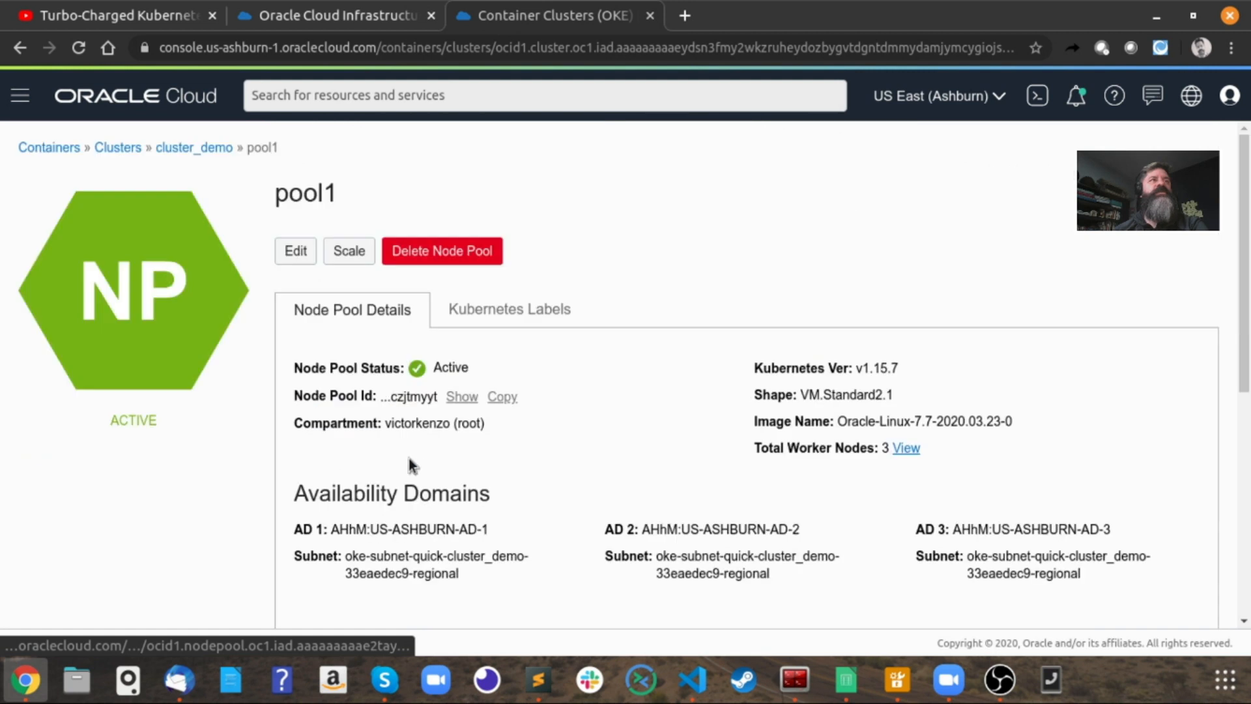
pyautogui.scroll(-7, 413, 463)
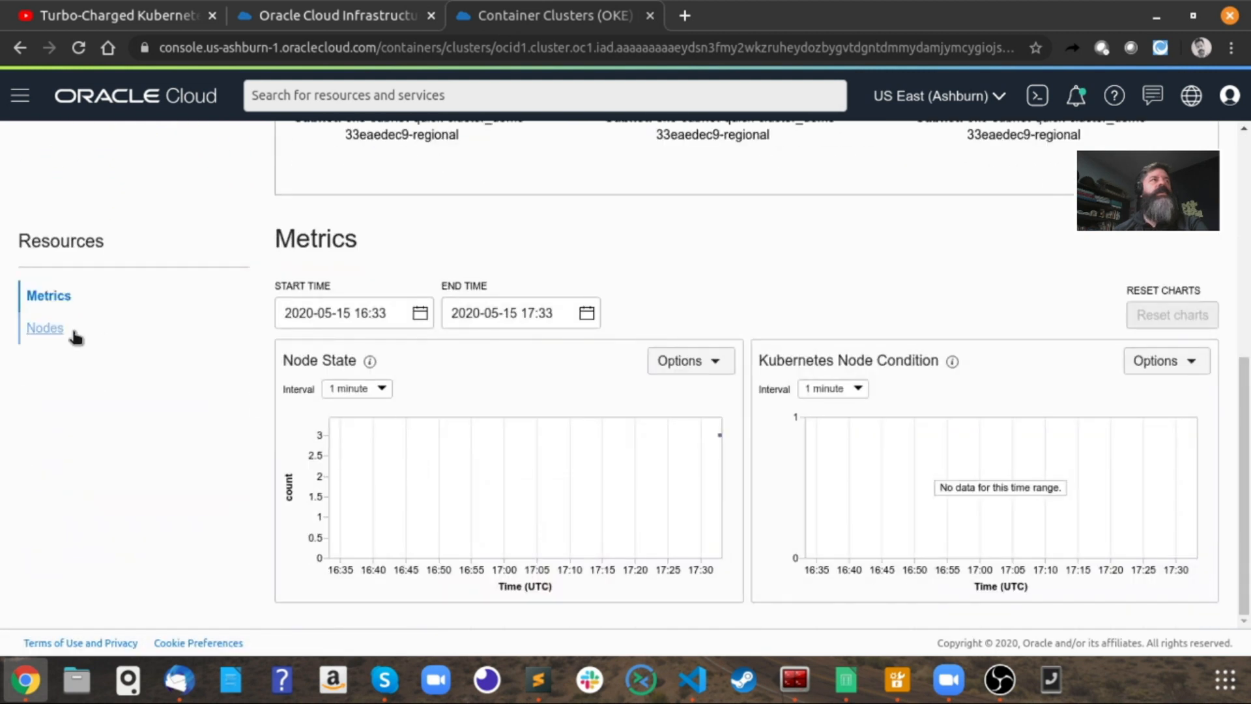
pyautogui.click(47, 328)
pyautogui.scroll(-1, 419, 430)
pyautogui.scroll(-4, 420, 427)
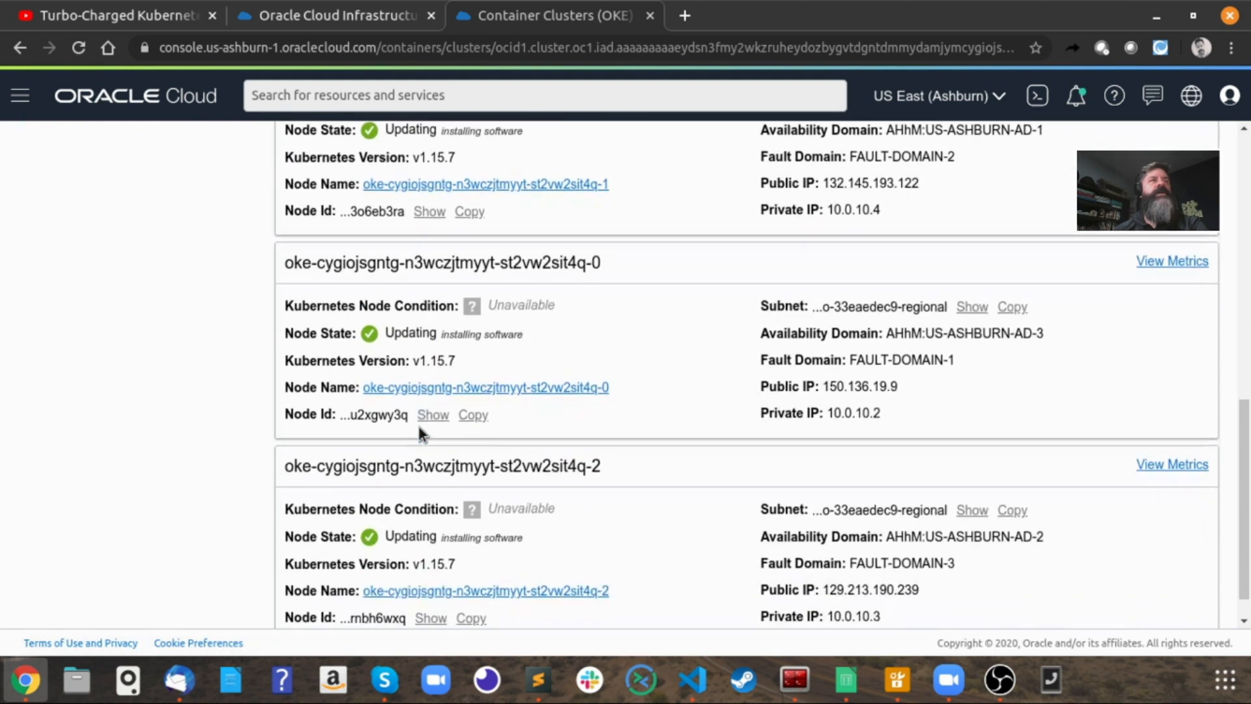
pyautogui.scroll(1, 420, 428)
pyautogui.scroll(10, 419, 427)
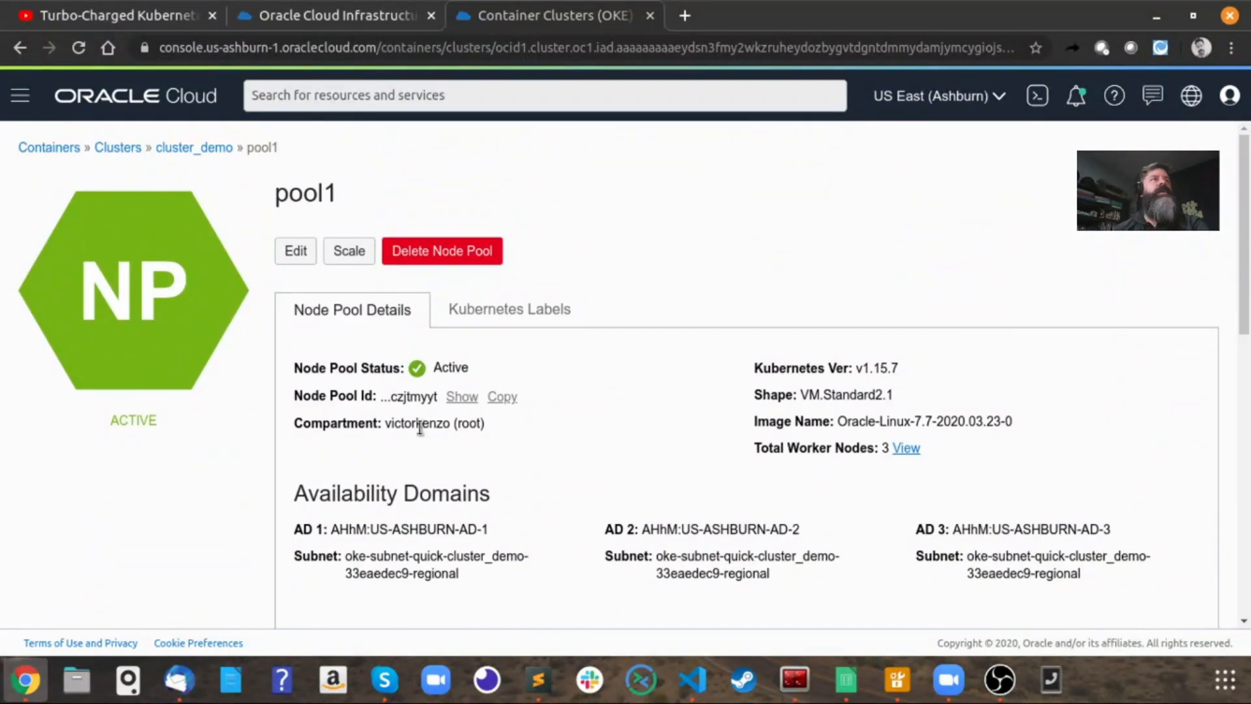
# Step: Return to cluster_demo through the clusters list and read its Quick Start instructions for deploying a sample app
pyautogui.click(113, 147)
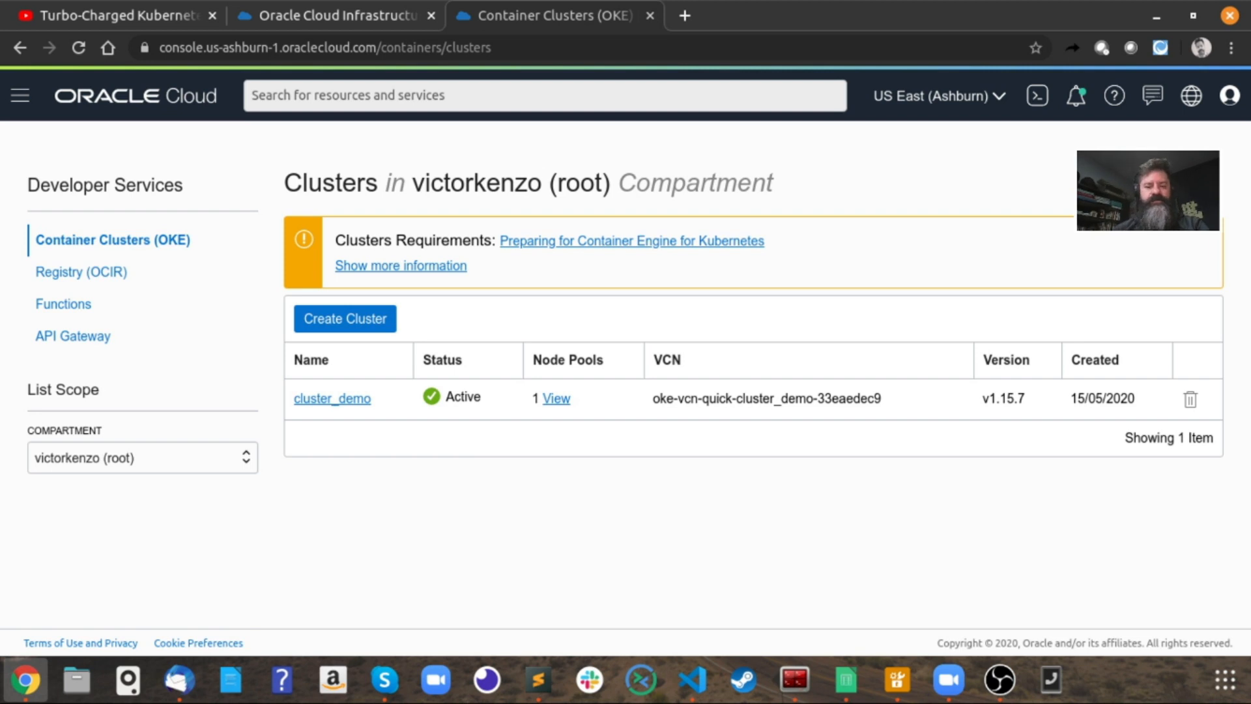
pyautogui.click(337, 399)
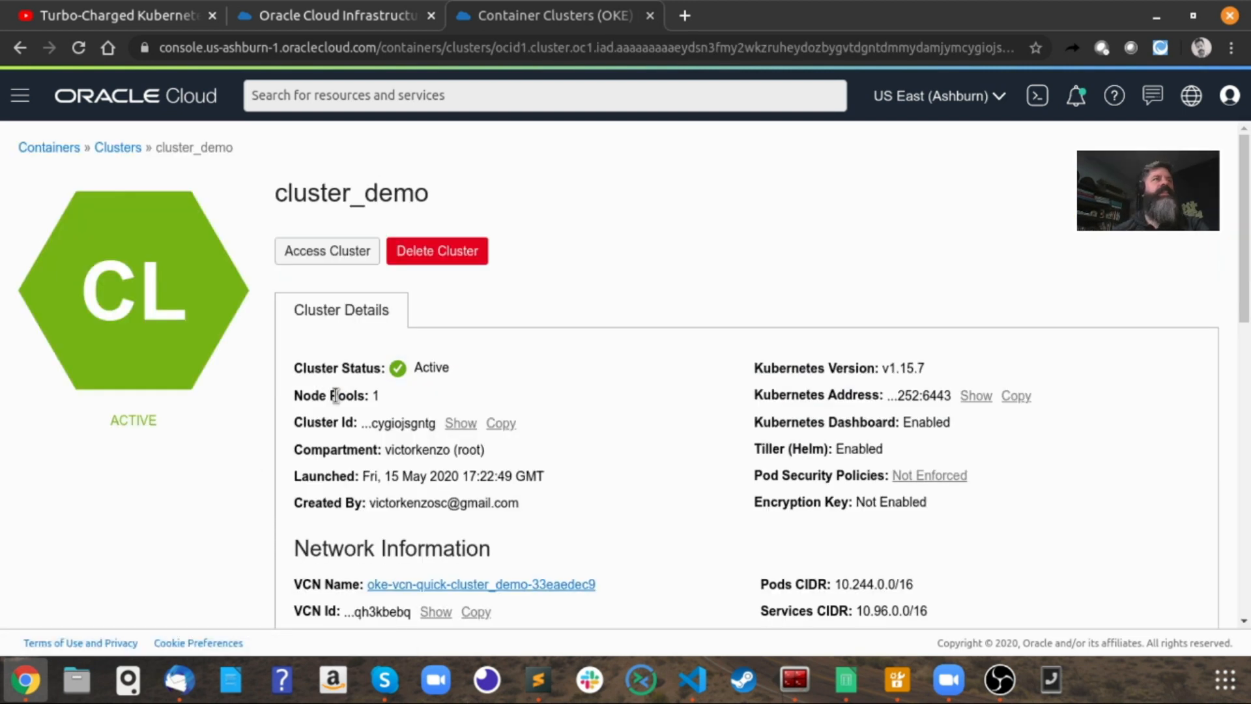
pyautogui.scroll(-6, 336, 396)
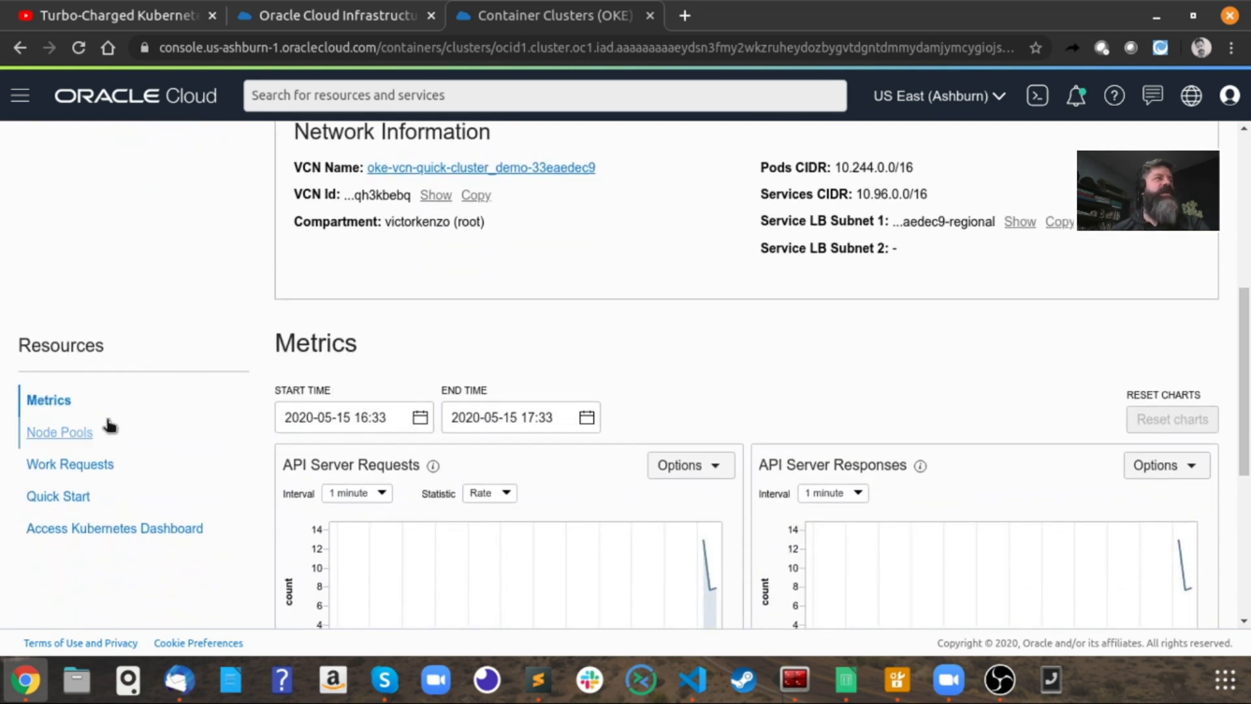
pyautogui.click(68, 498)
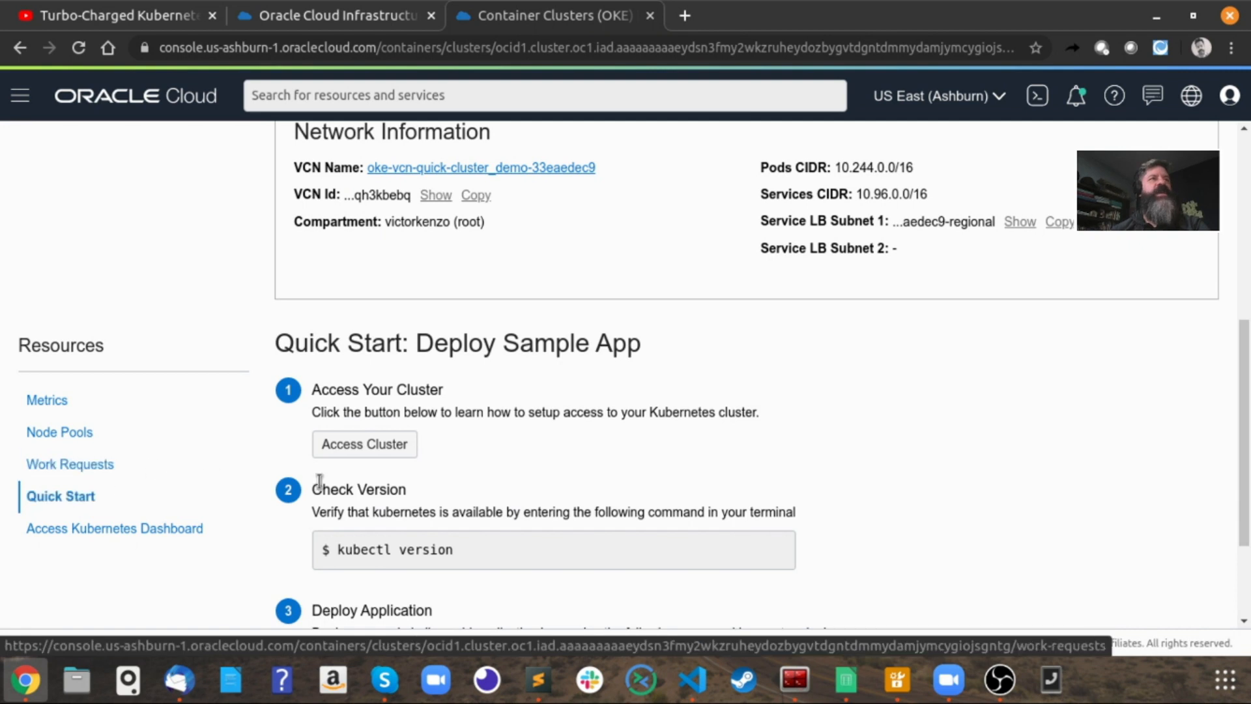
pyautogui.scroll(-3, 319, 482)
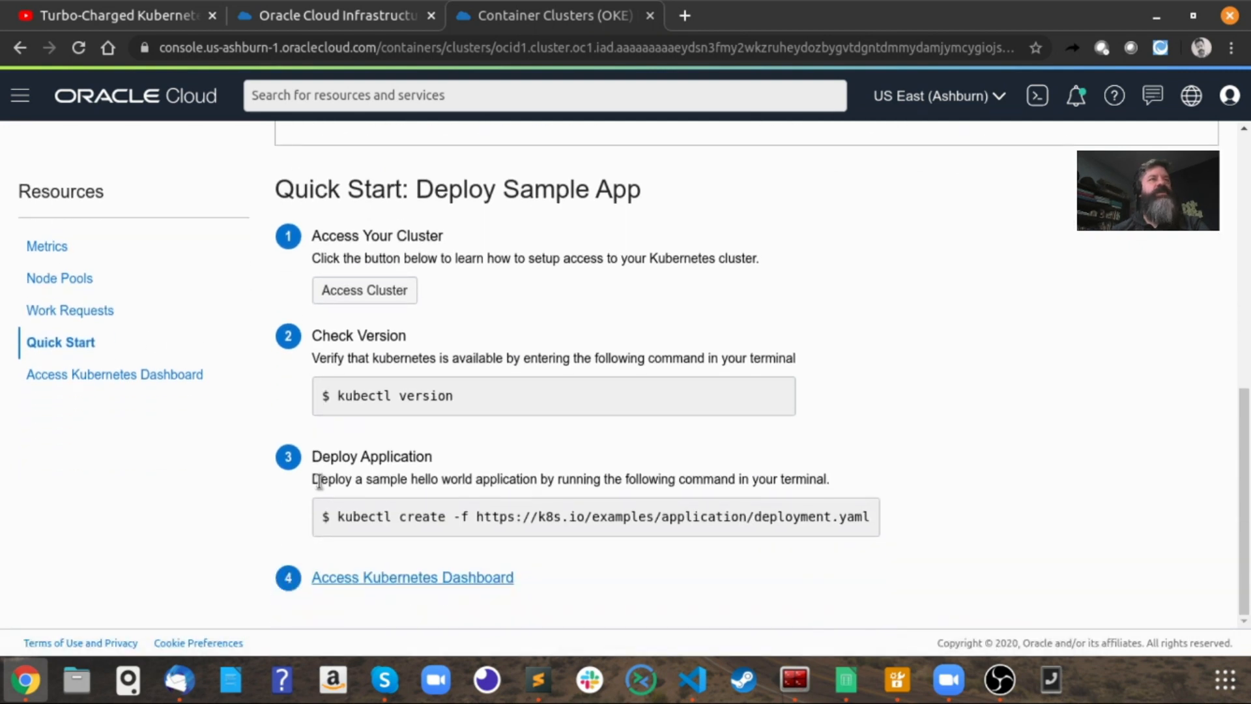
# Step: Open the cluster access instructions, choose Local Access, and read the commands for setting up the kubeconfig
pyautogui.click(380, 290)
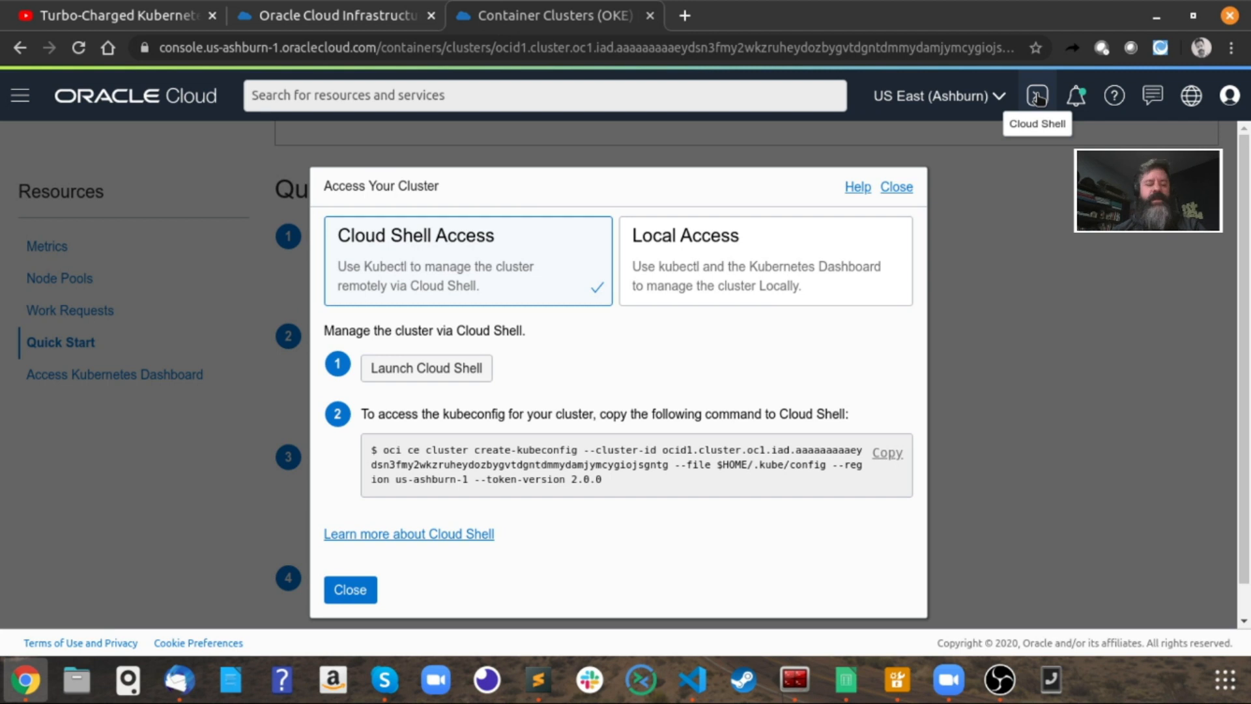
pyautogui.click(678, 274)
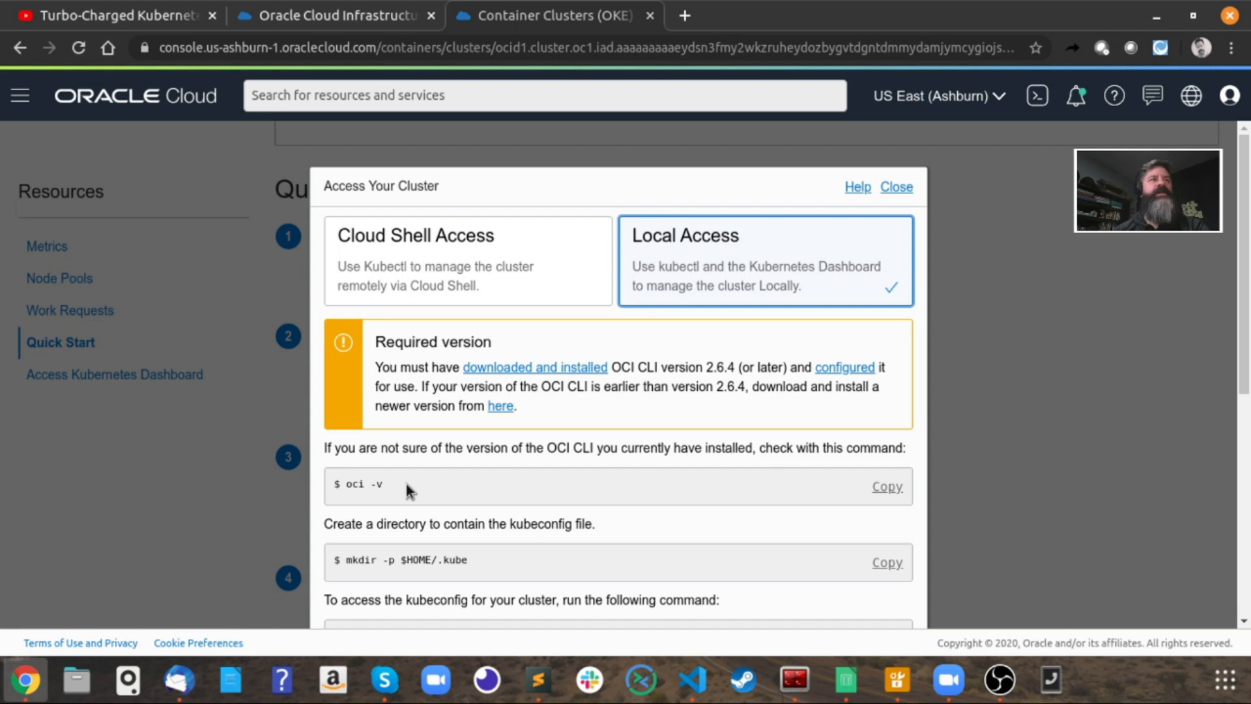
pyautogui.scroll(-3, 406, 483)
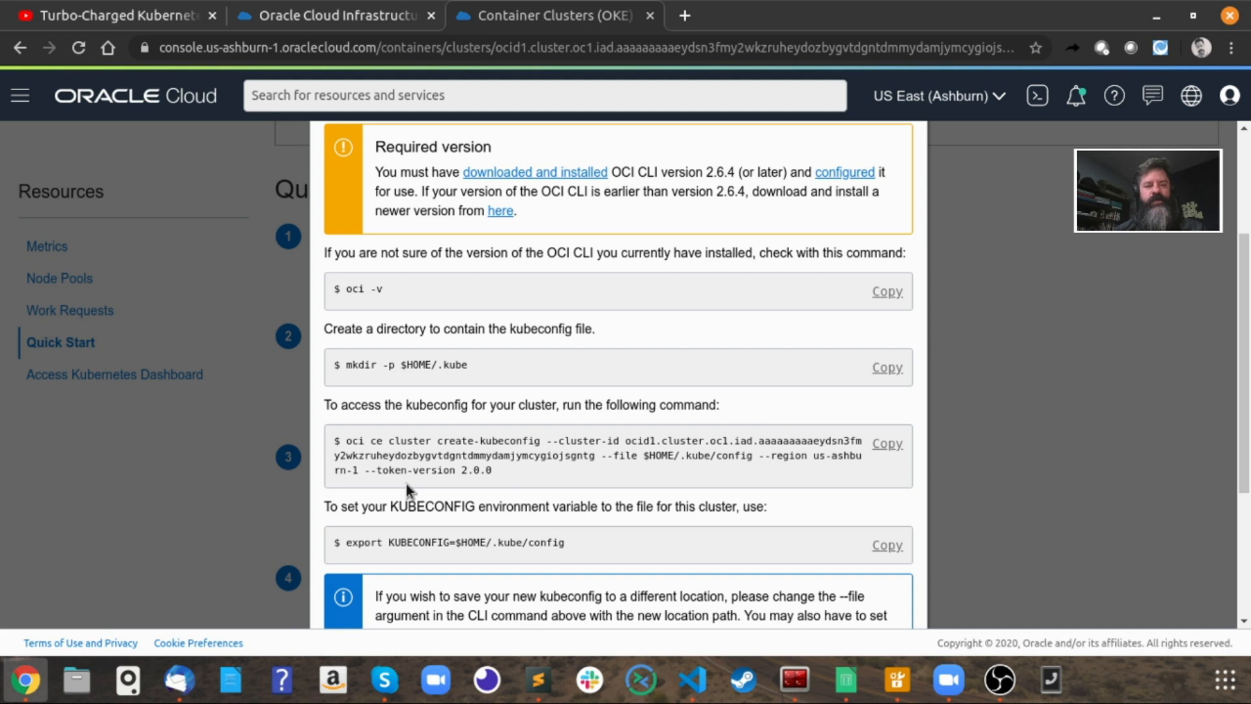
# Step: Switch to the terminal and create the kubeconfig directory with mkdir -p $HOME/.kube
pyautogui.hotkey('alt', 'Tab')
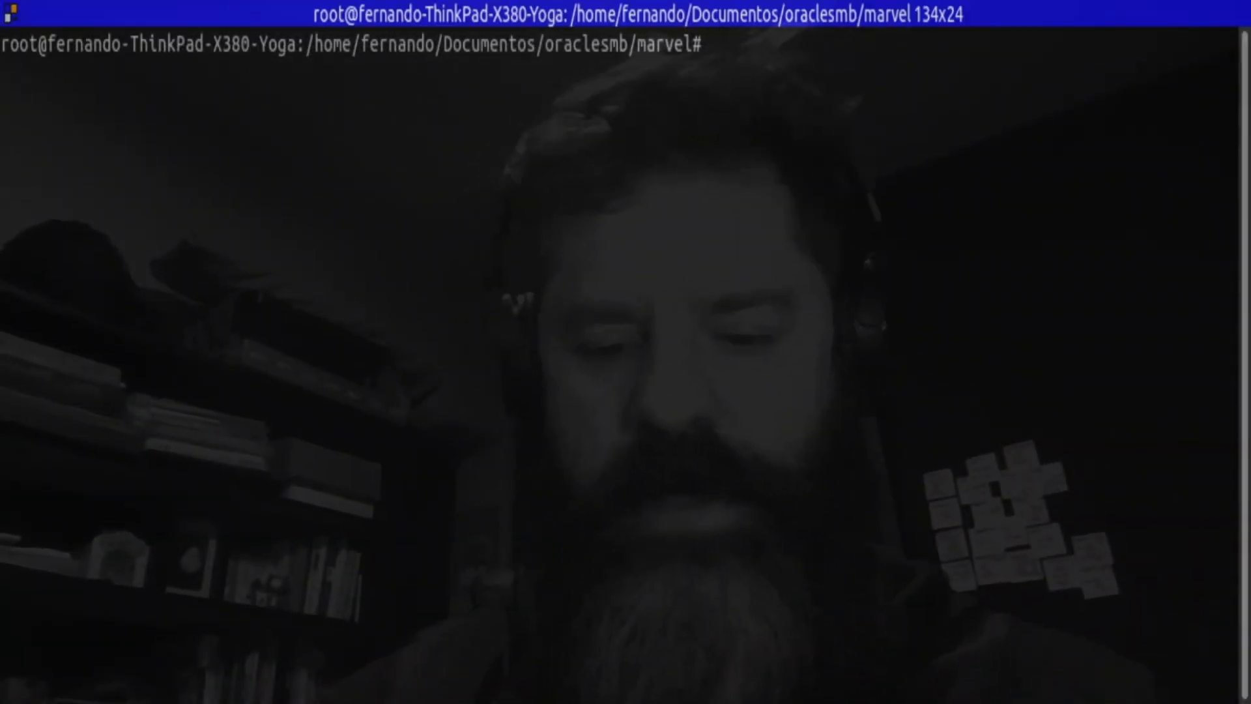
pyautogui.write('mkdir -p')
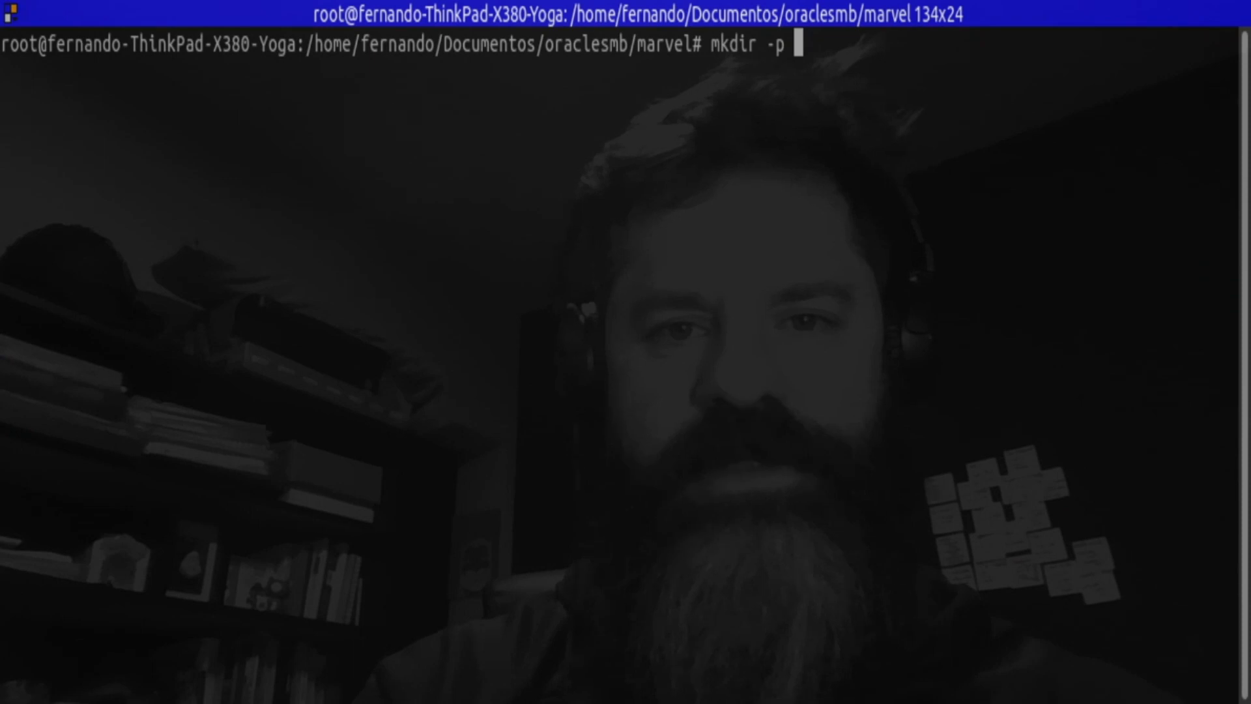
pyautogui.write(' $HOME/.kube')
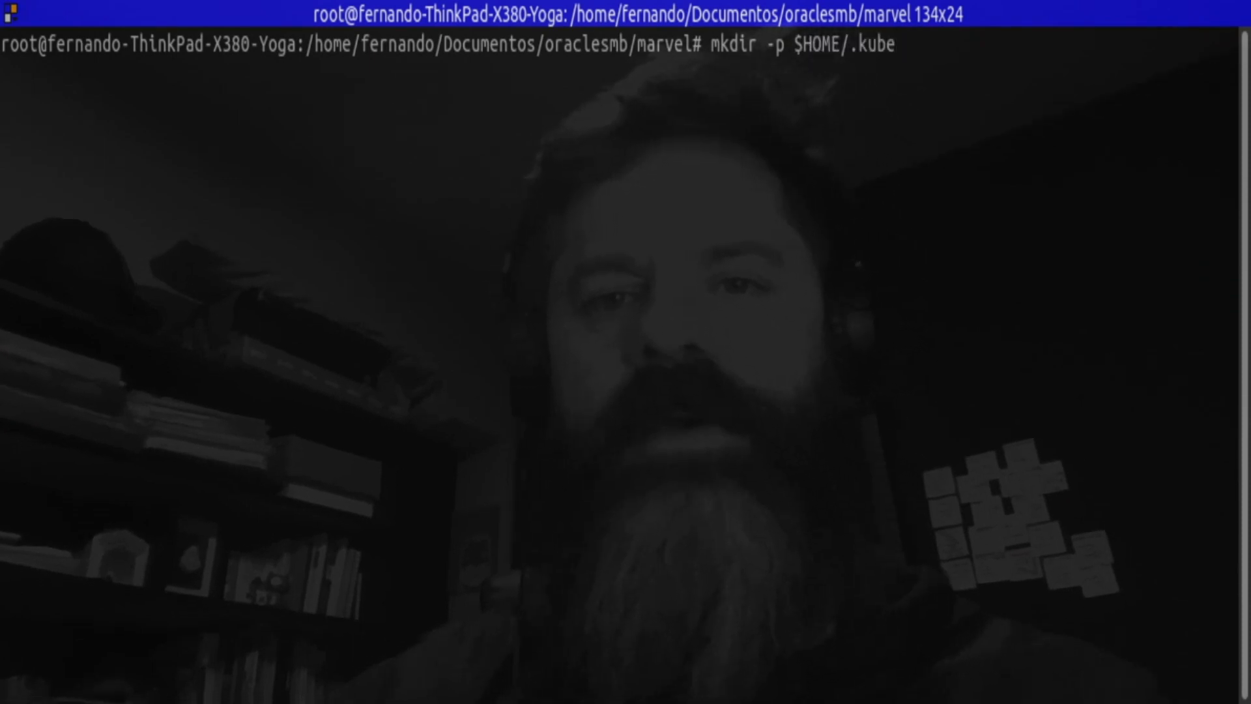
pyautogui.press('Return')
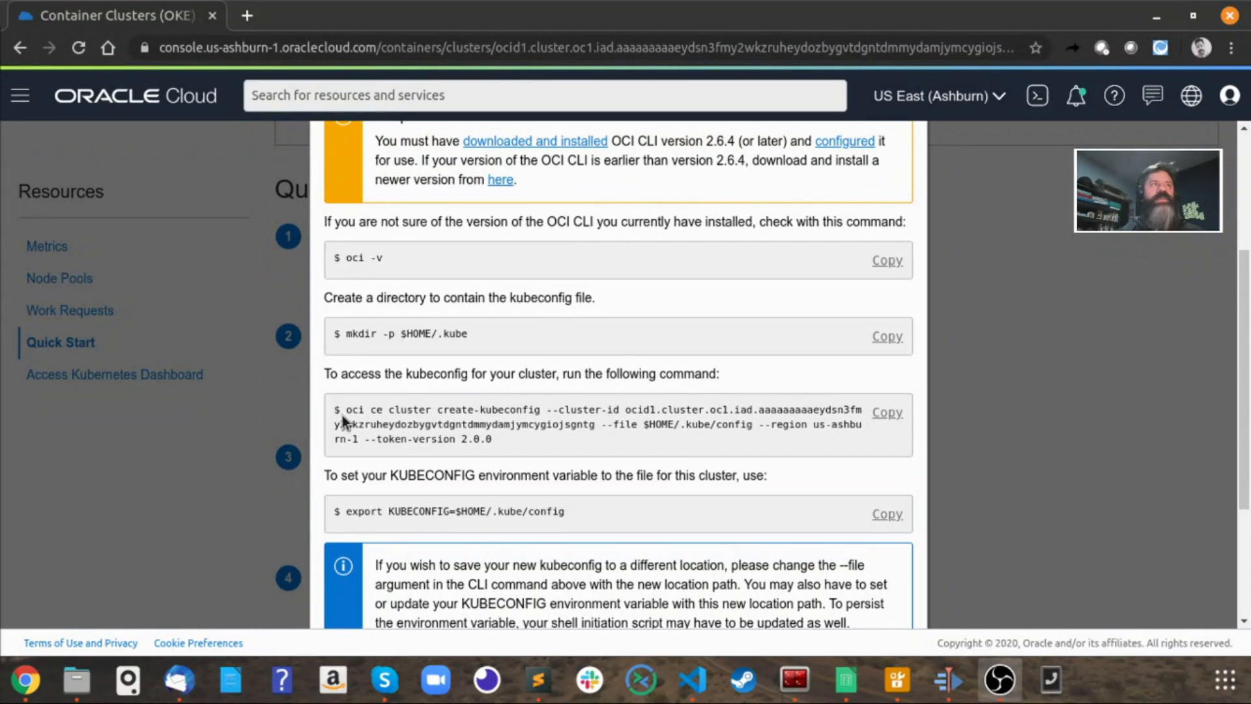
# Step: Copy the oci ce cluster create-kubeconfig command from the Local Access instructions and run it in the terminal
pyautogui.moveTo(346, 409); pyautogui.dragTo(493, 435)
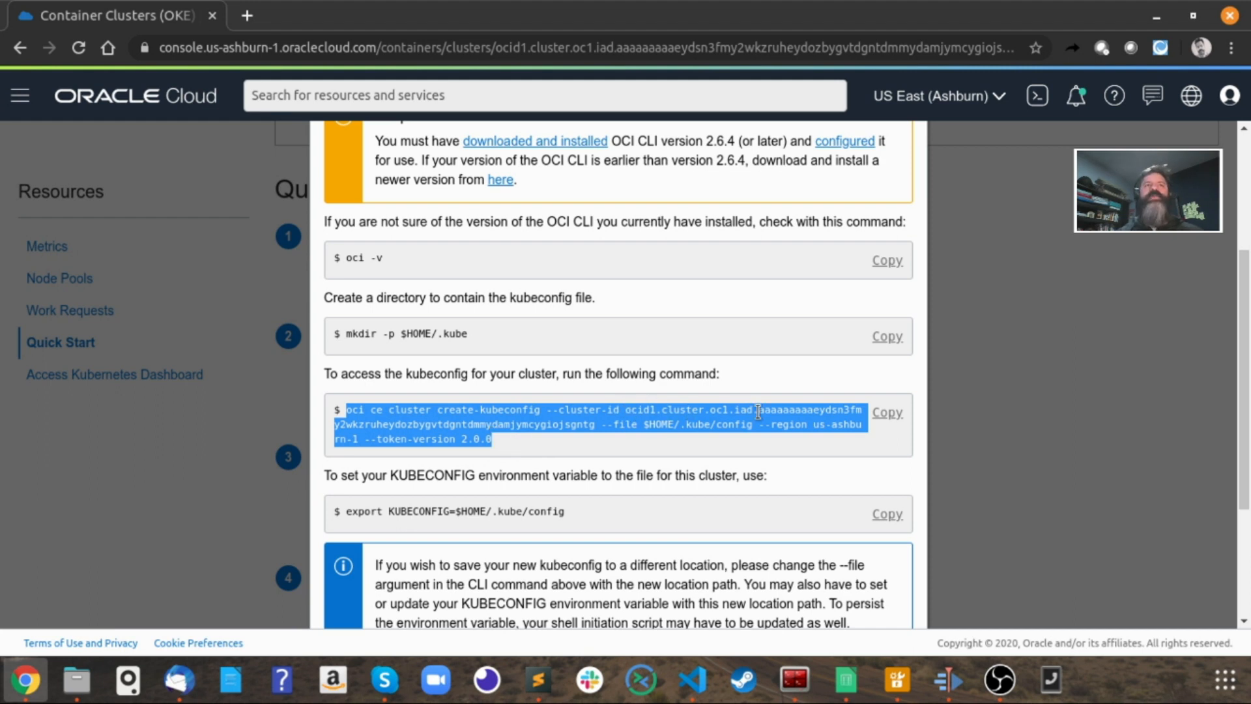
pyautogui.click(894, 415)
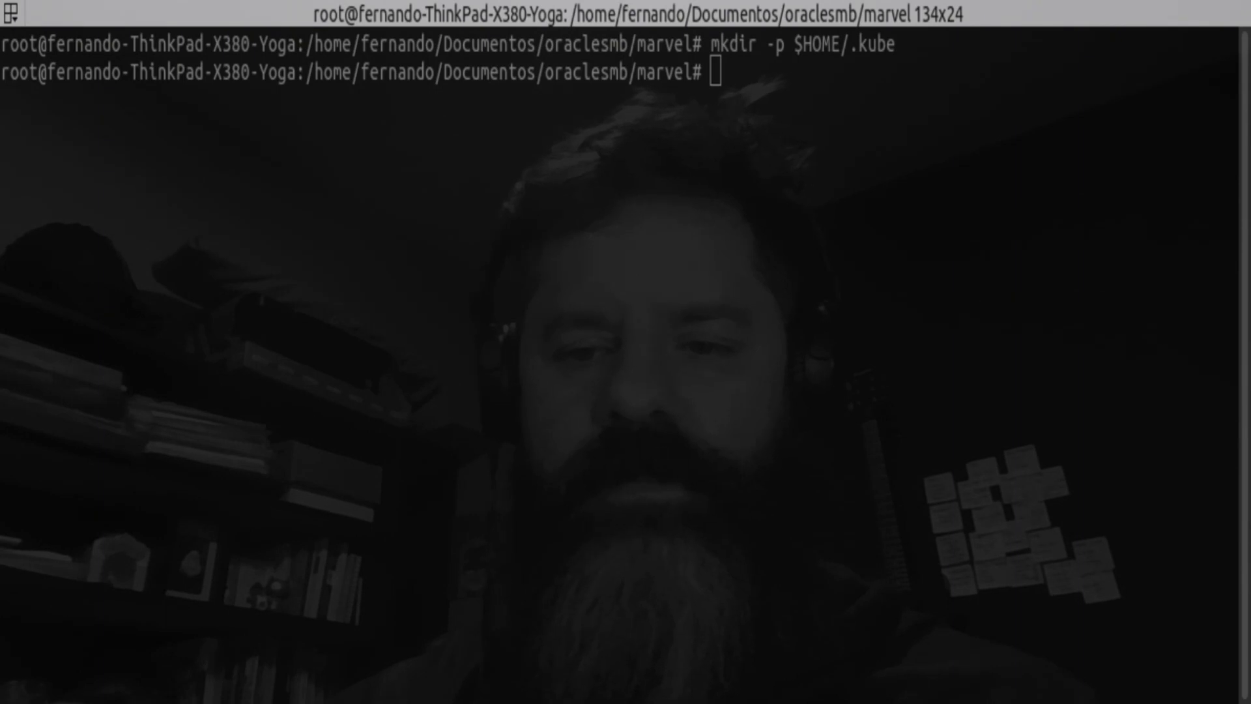
pyautogui.hotkey('alt', 'Tab')
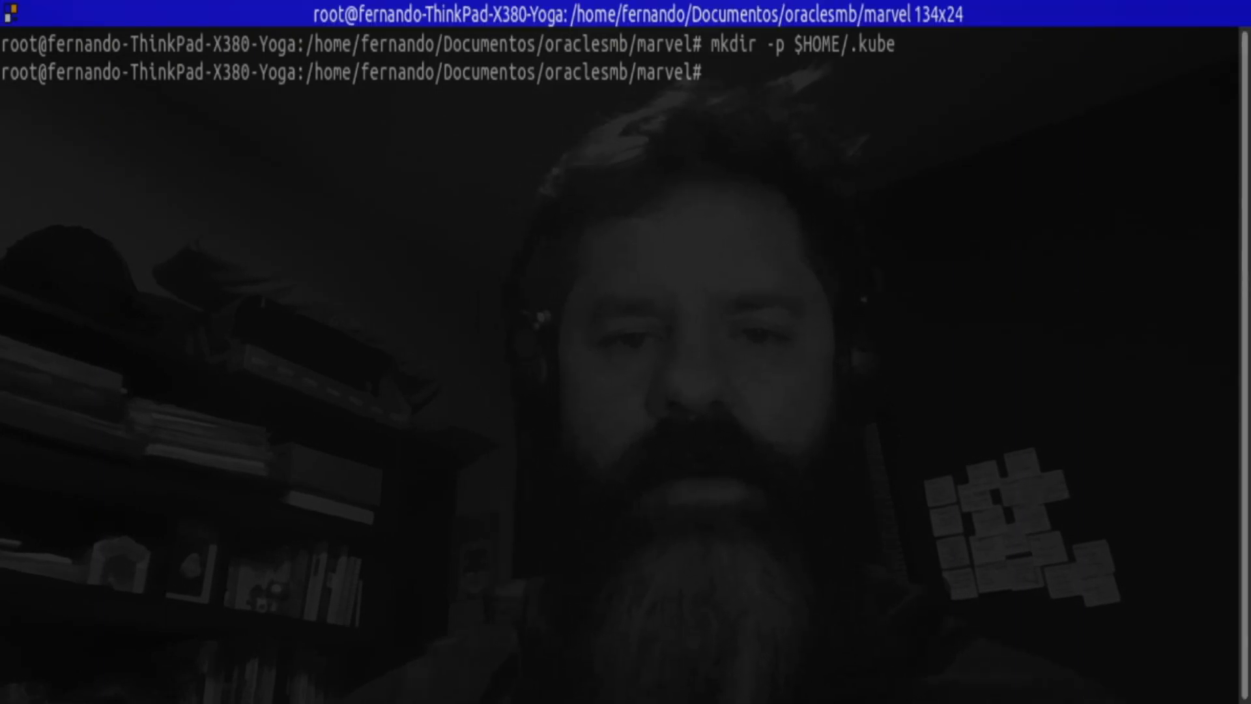
pyautogui.hotkey('ctrl', 'shift', 'v')
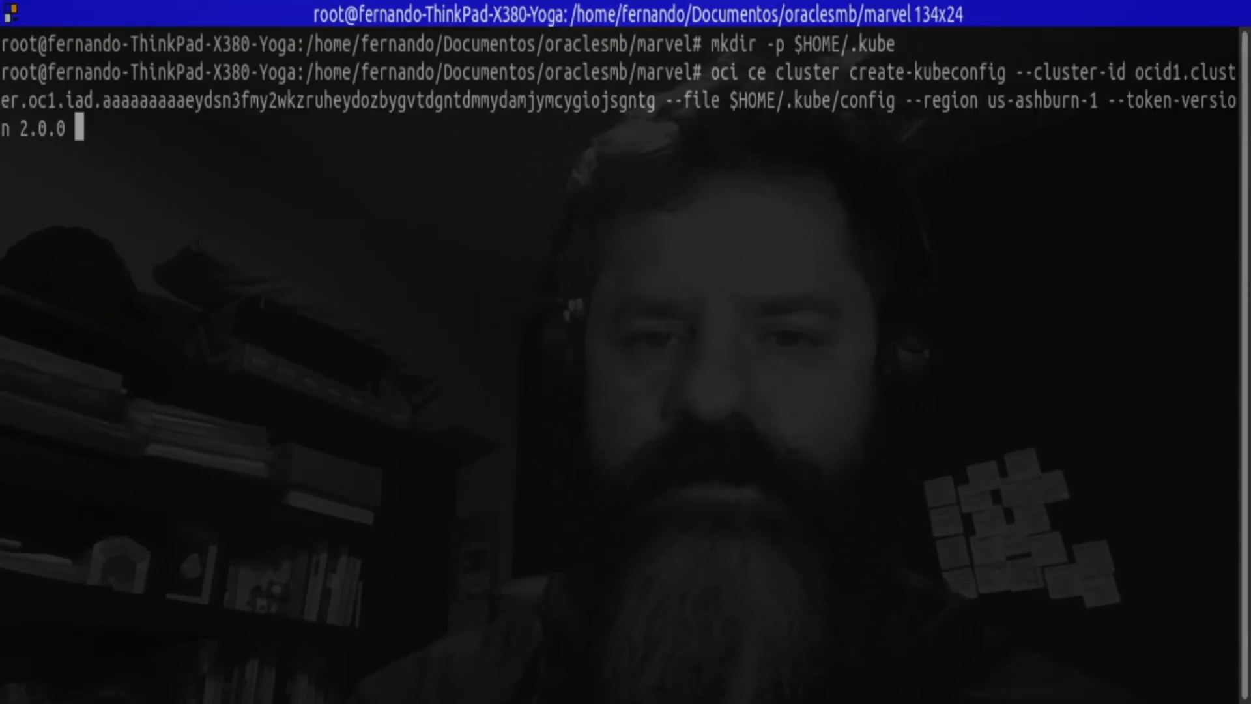
pyautogui.press('Return')
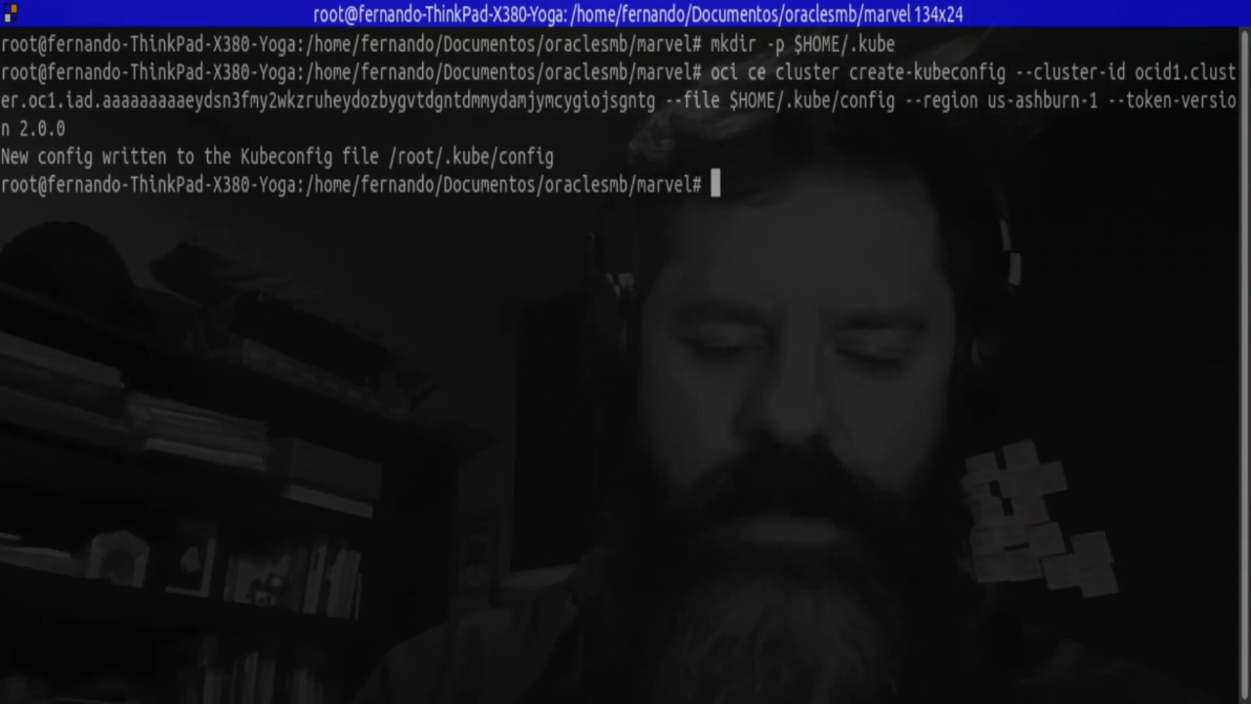
# Step: List the cluster's worker nodes from the terminal with kubectl get nodes
pyautogui.write('kube')
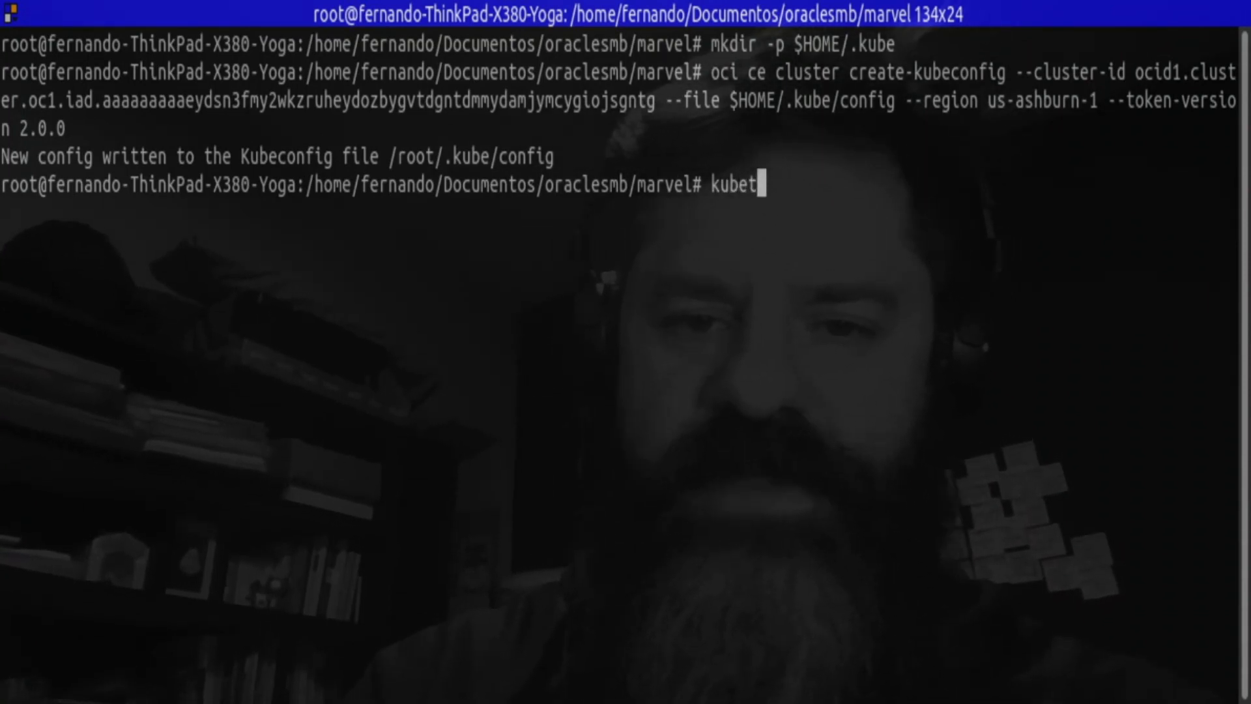
pyautogui.write('ctl get n')
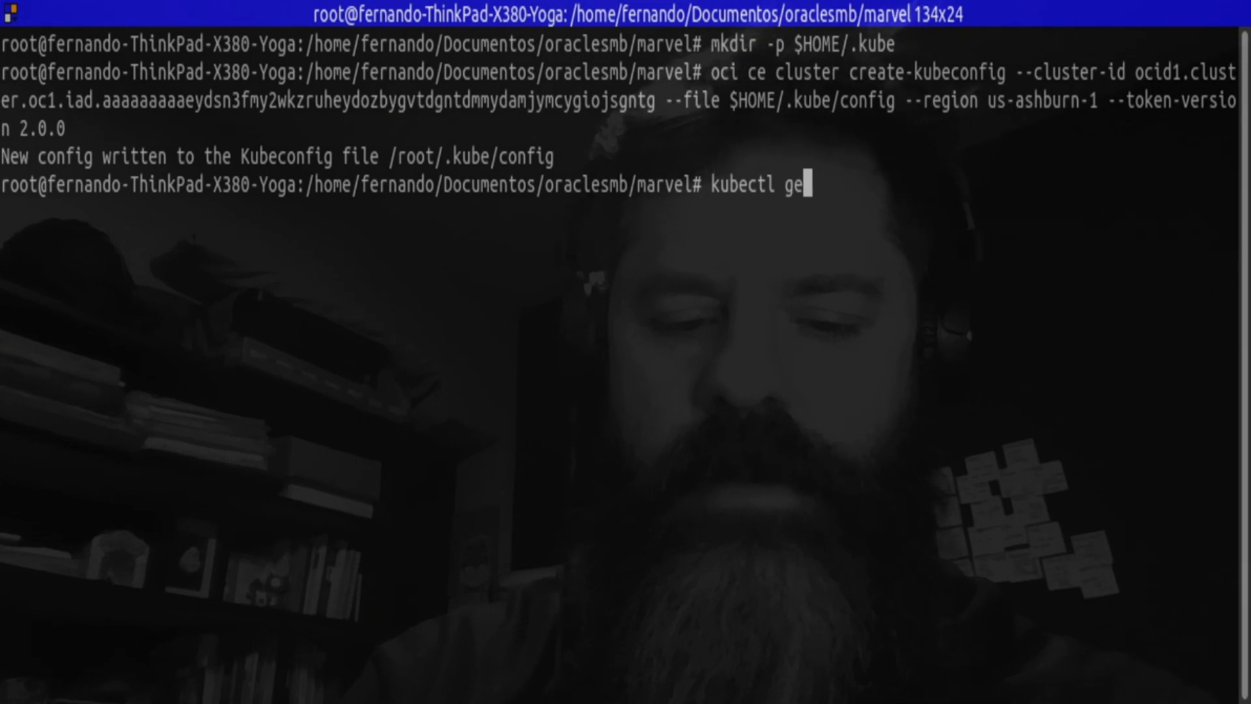
pyautogui.write('odes')
pyautogui.press('Return')
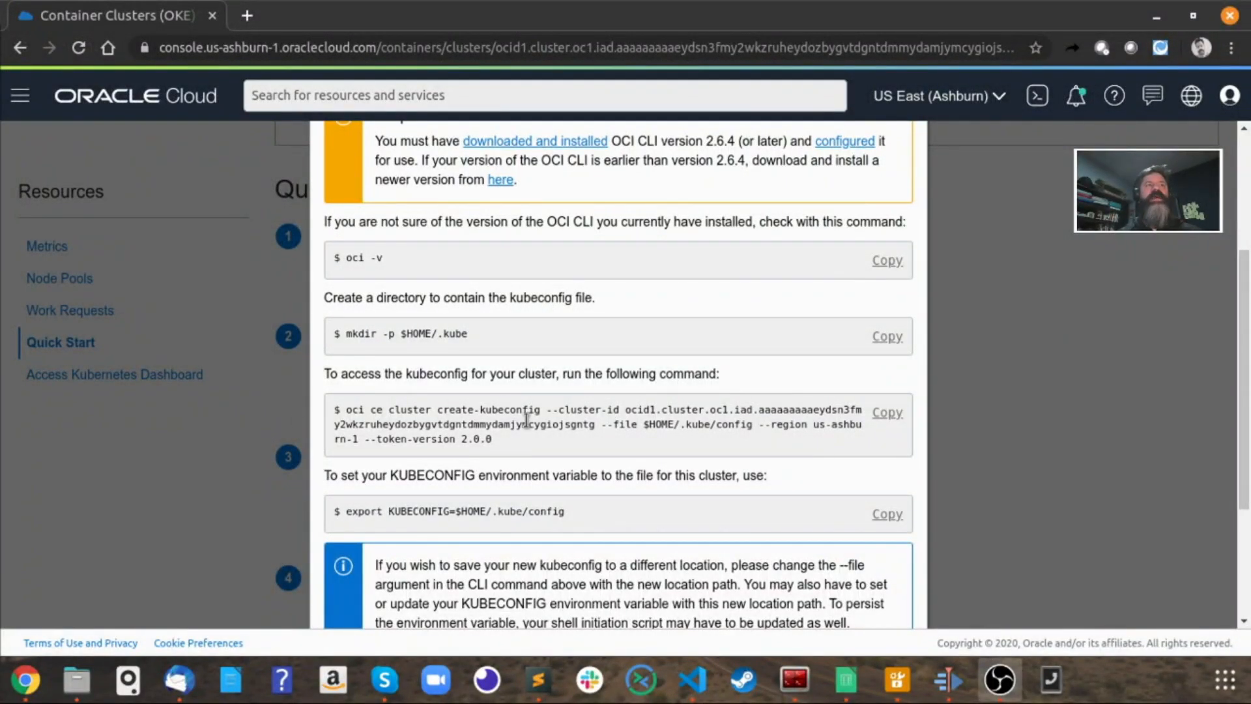
# Step: Back in the browser, close the access instructions and examine the oke-admin service account manifest in the Kubernetes Dashboard instructions
pyautogui.scroll(-3, 526, 421)
pyautogui.click(351, 601)
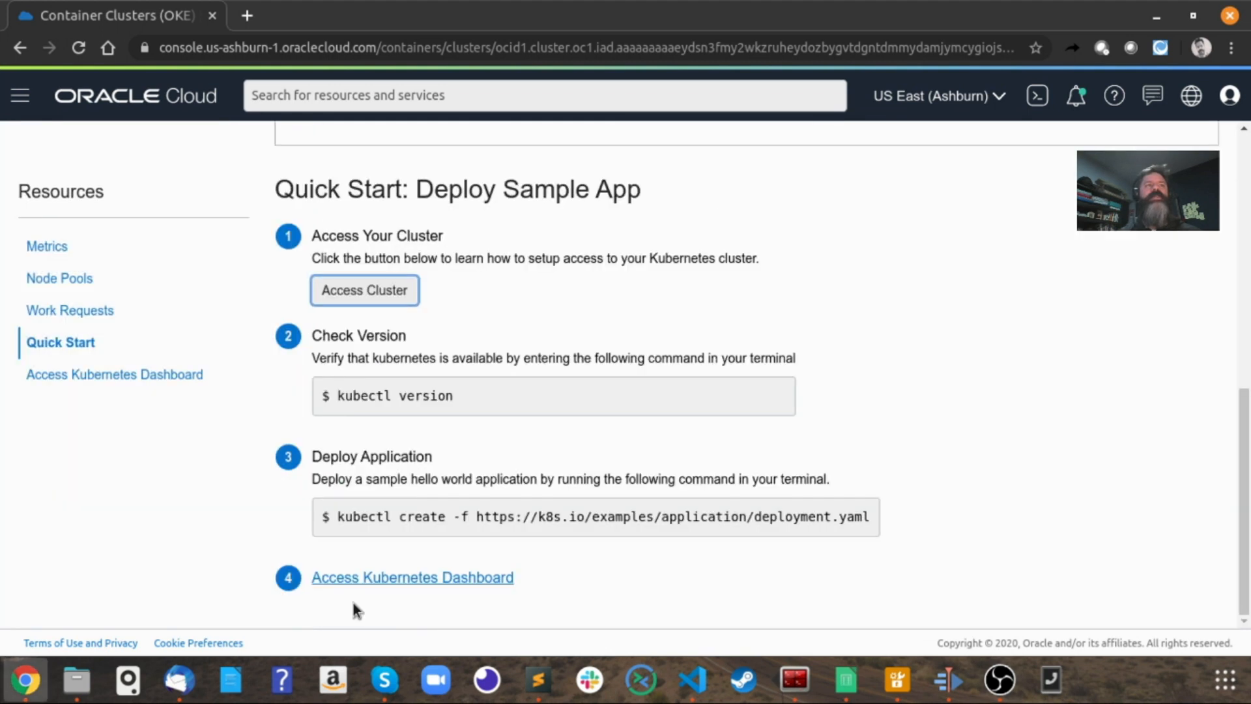
pyautogui.click(127, 386)
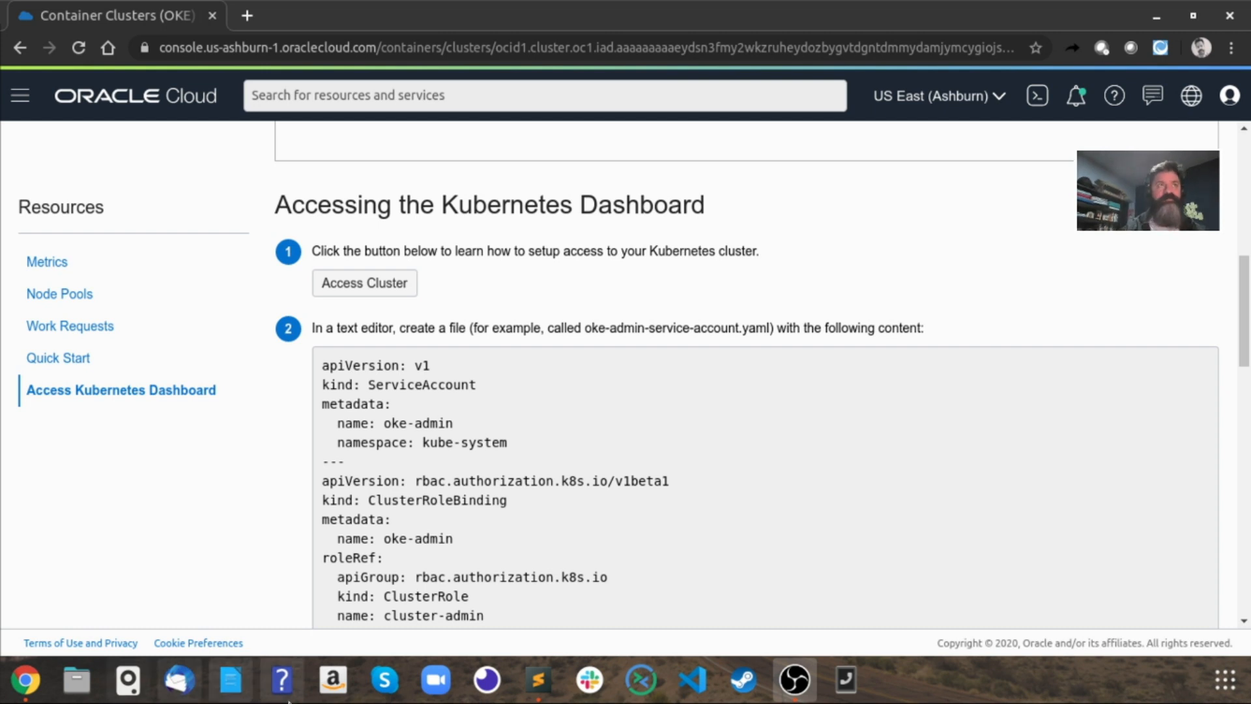
pyautogui.scroll(-1, 702, 524)
pyautogui.scroll(-2, 702, 523)
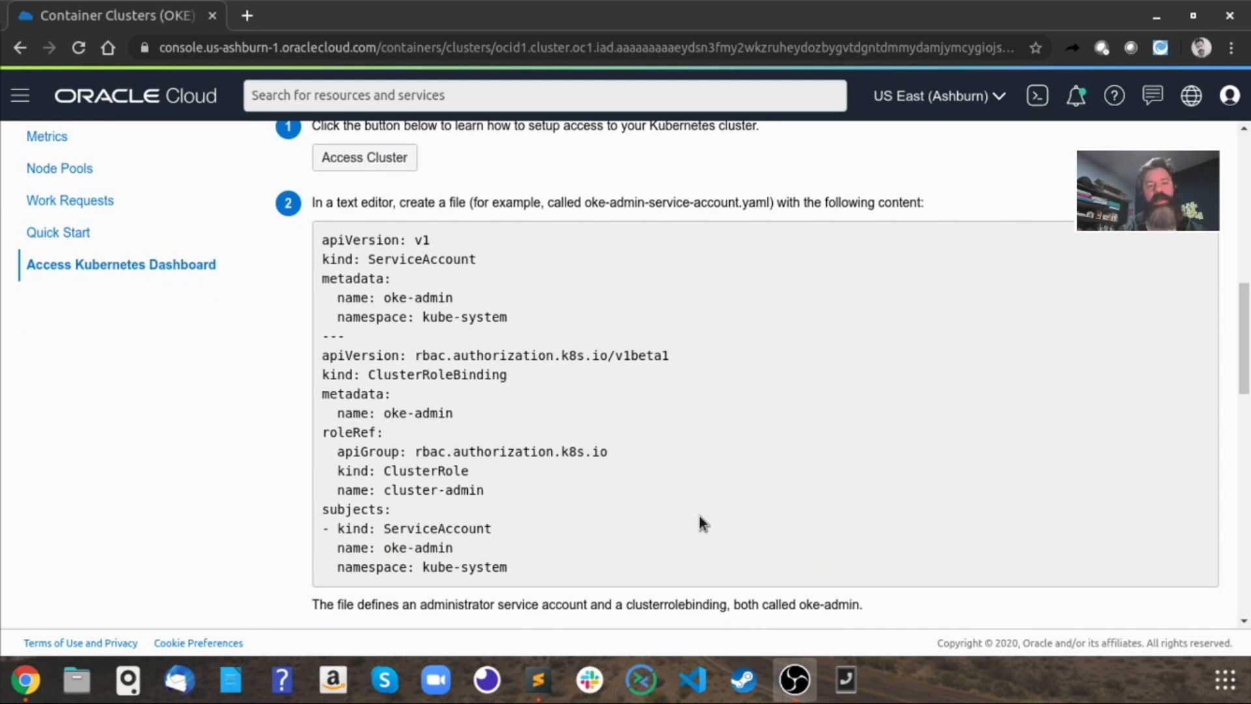
pyautogui.hotkey('alt', 'Tab')
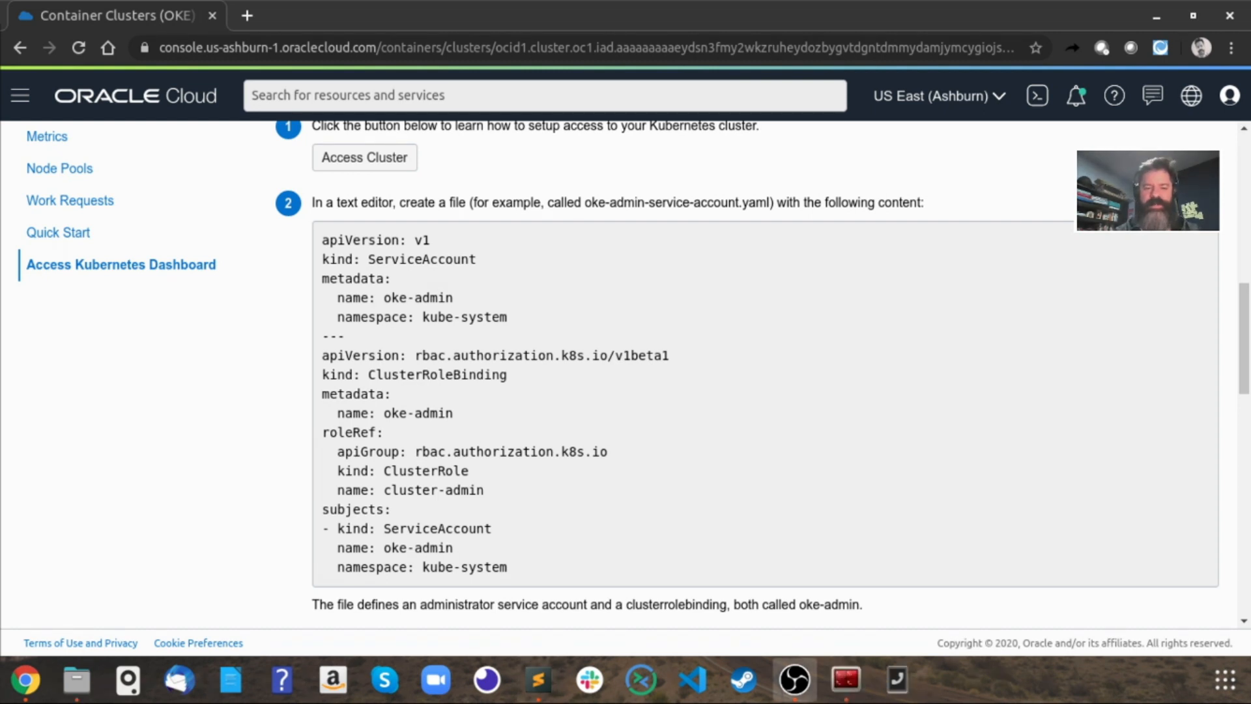
pyautogui.click(460, 455)
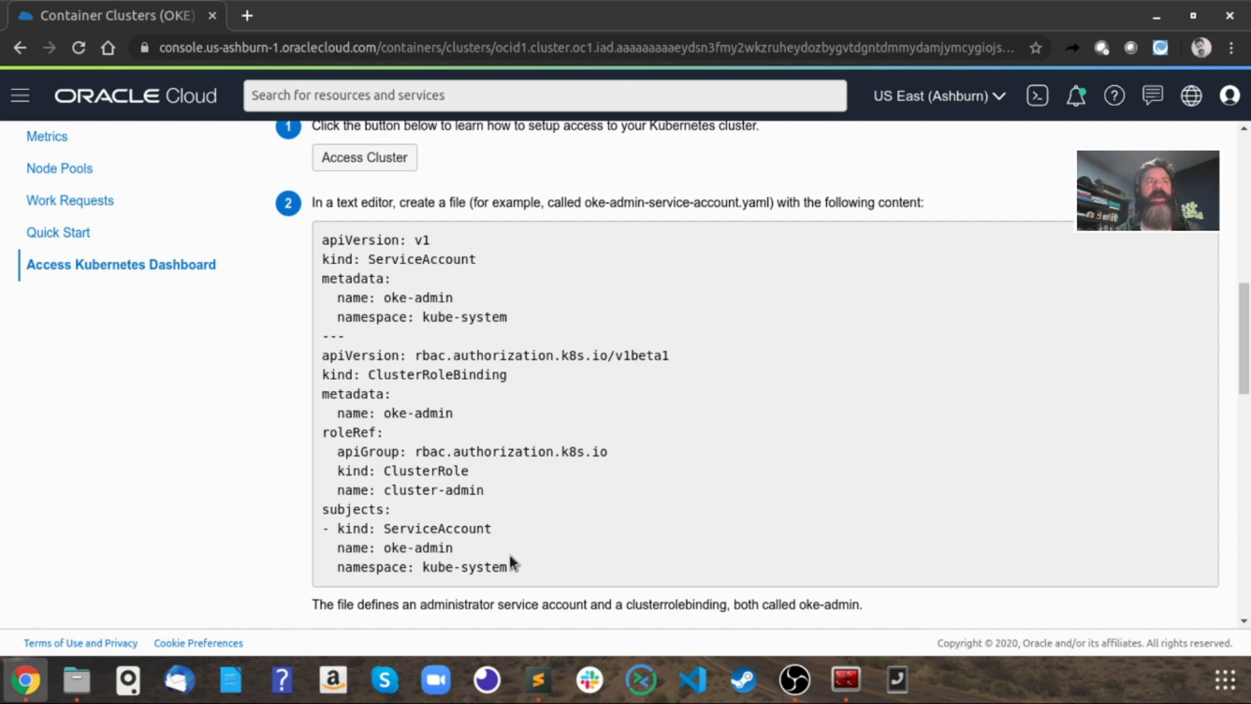
pyautogui.moveTo(508, 568); pyautogui.dragTo(315, 245)
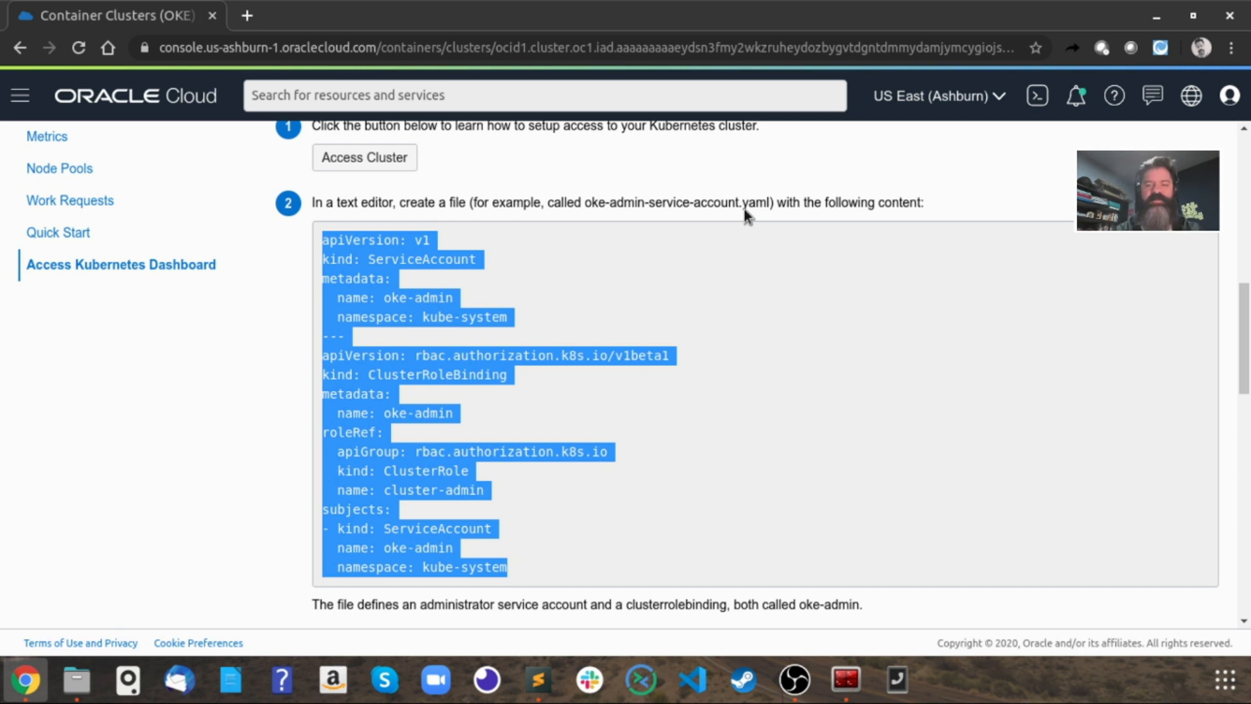
# Step: Switch to the terminal and display the contents of oke-admin-service-account.yaml with cat
pyautogui.hotkey('alt', 'Tab')
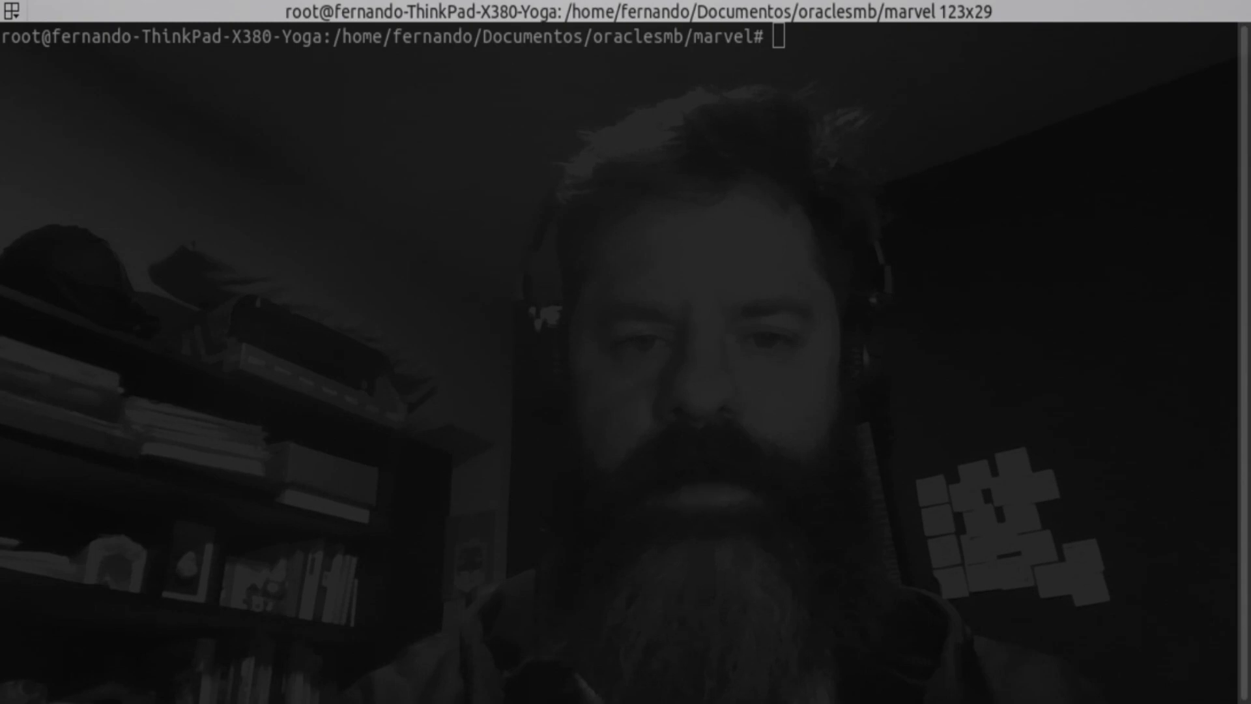
pyautogui.hotkey('alt', 'Tab')
pyautogui.write('cat ')
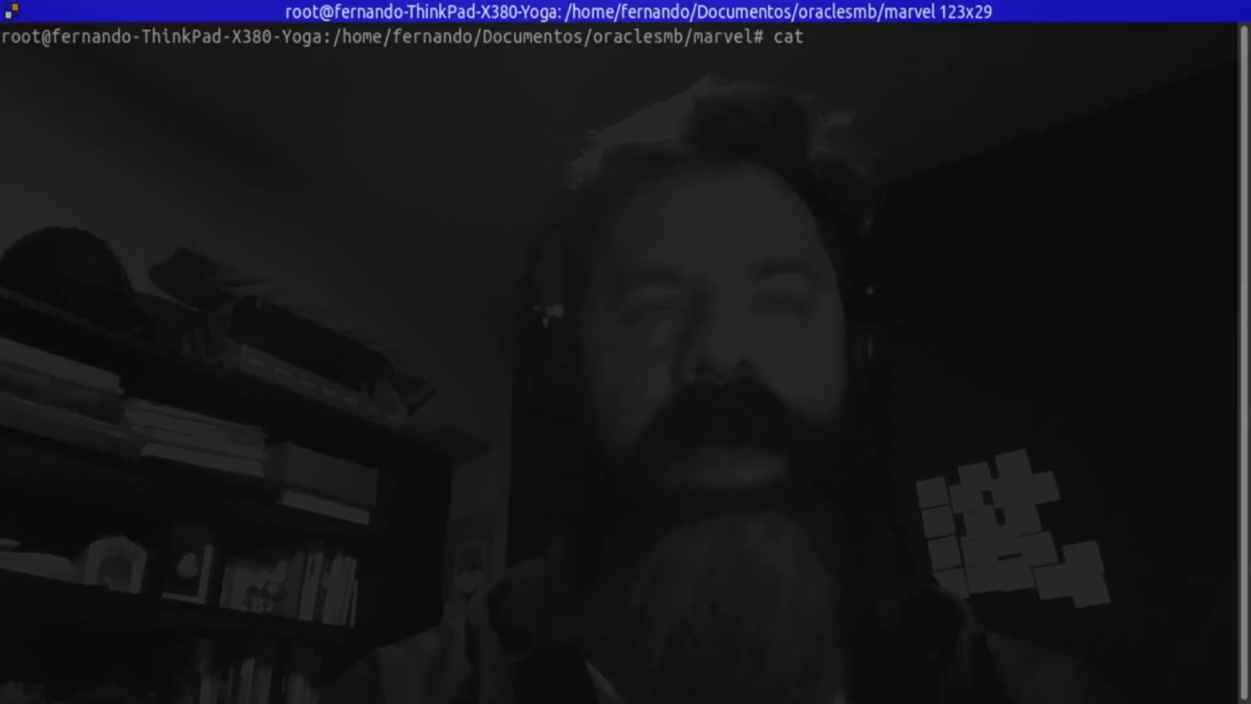
pyautogui.write('o')
pyautogui.press('Tab')
pyautogui.press('Return')
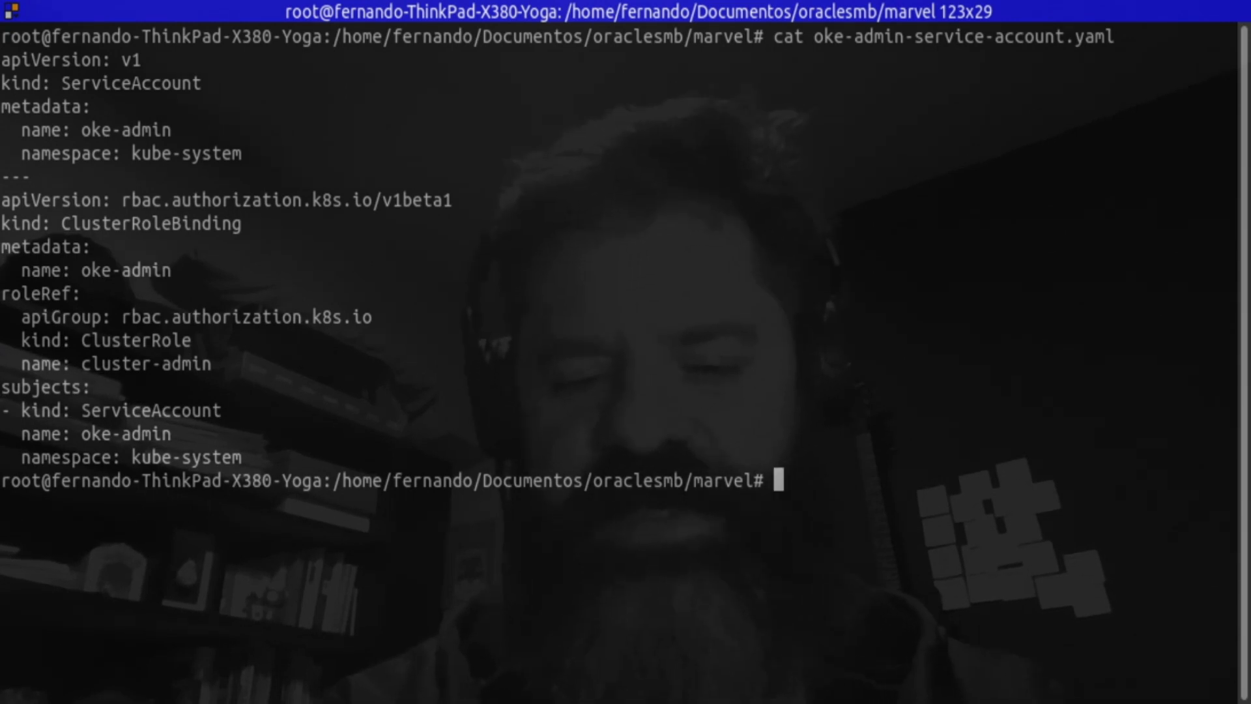
# Step: Apply the service account manifest to the cluster with kubectl apply -f oke-admin-service-account.yaml
pyautogui.write('kube')
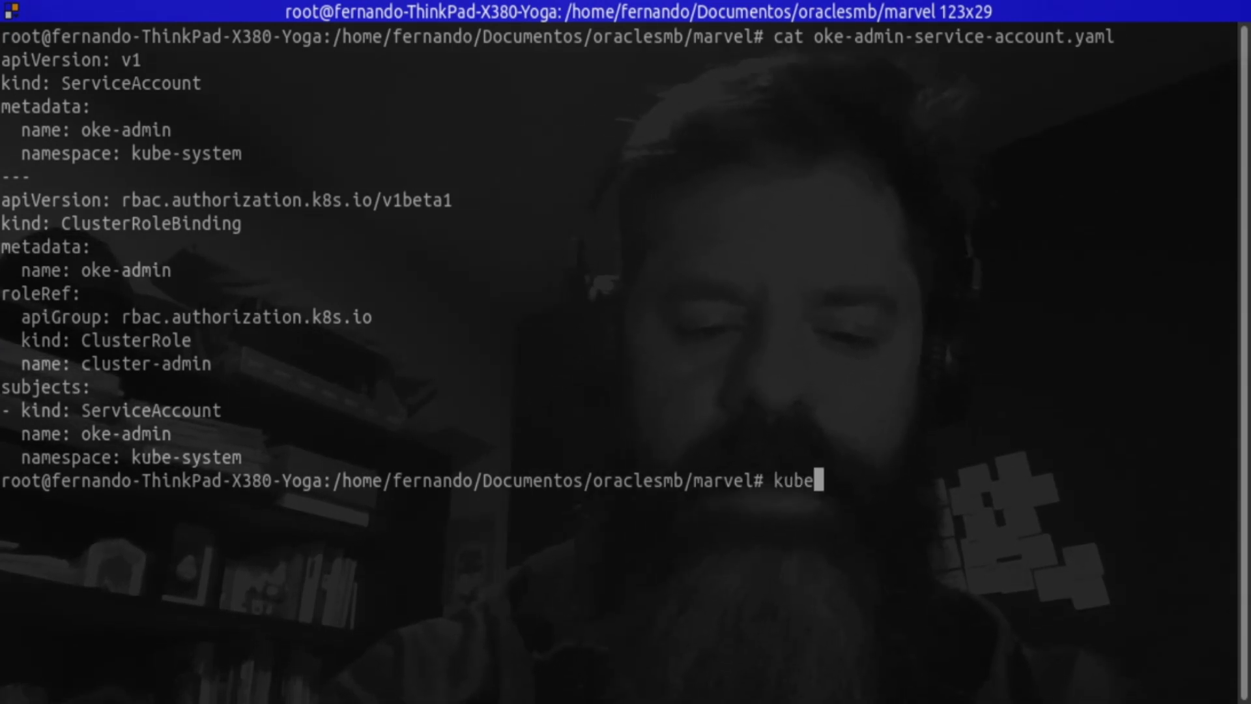
pyautogui.write('ctl')
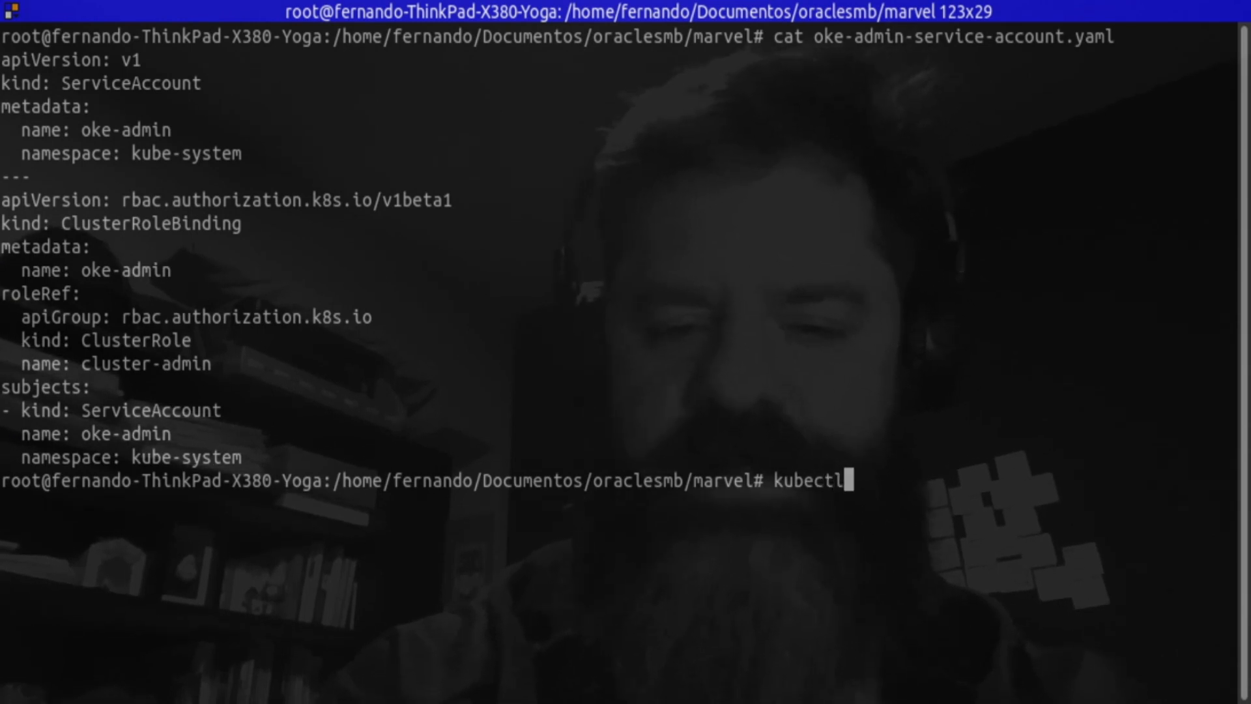
pyautogui.write(' apply ')
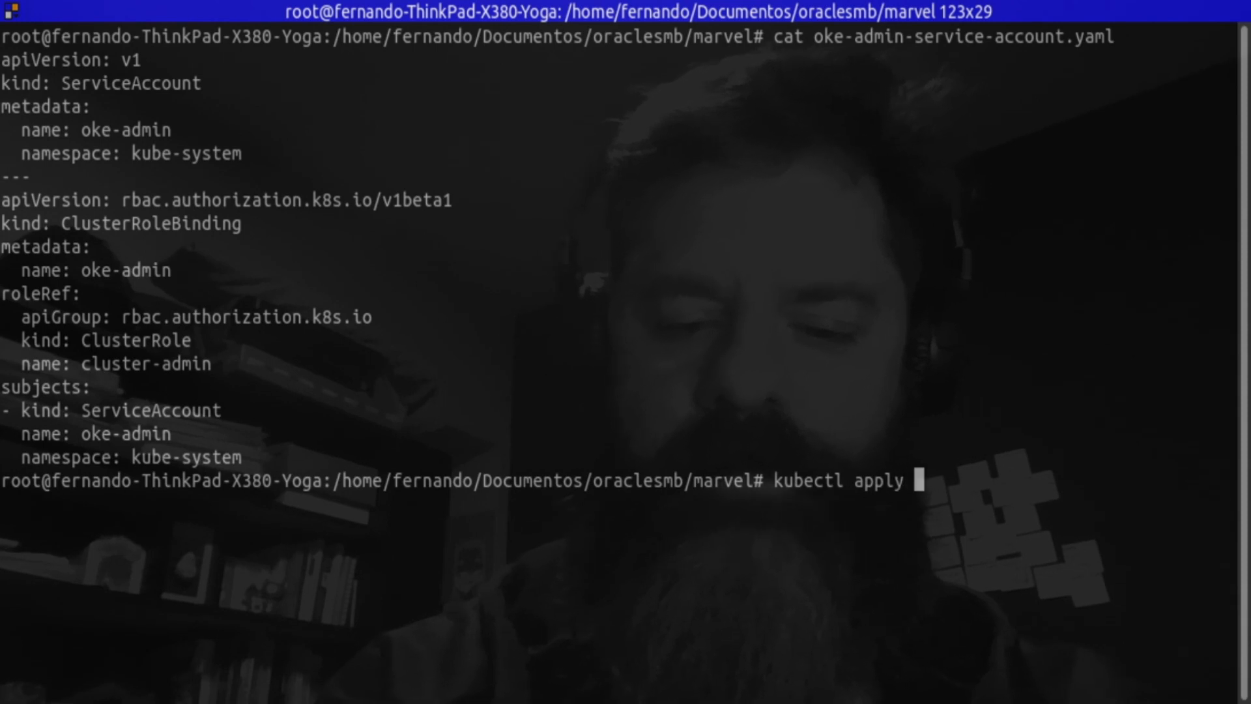
pyautogui.write('-f o')
pyautogui.press('Tab')
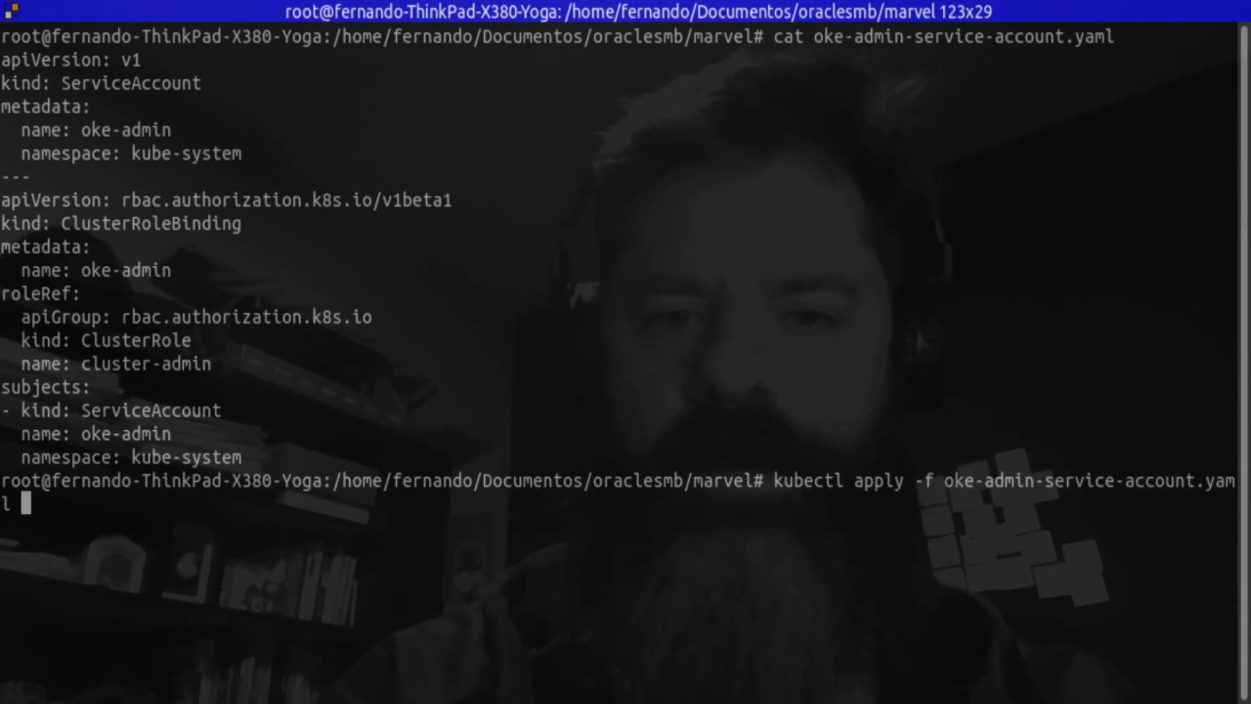
pyautogui.press('Return')
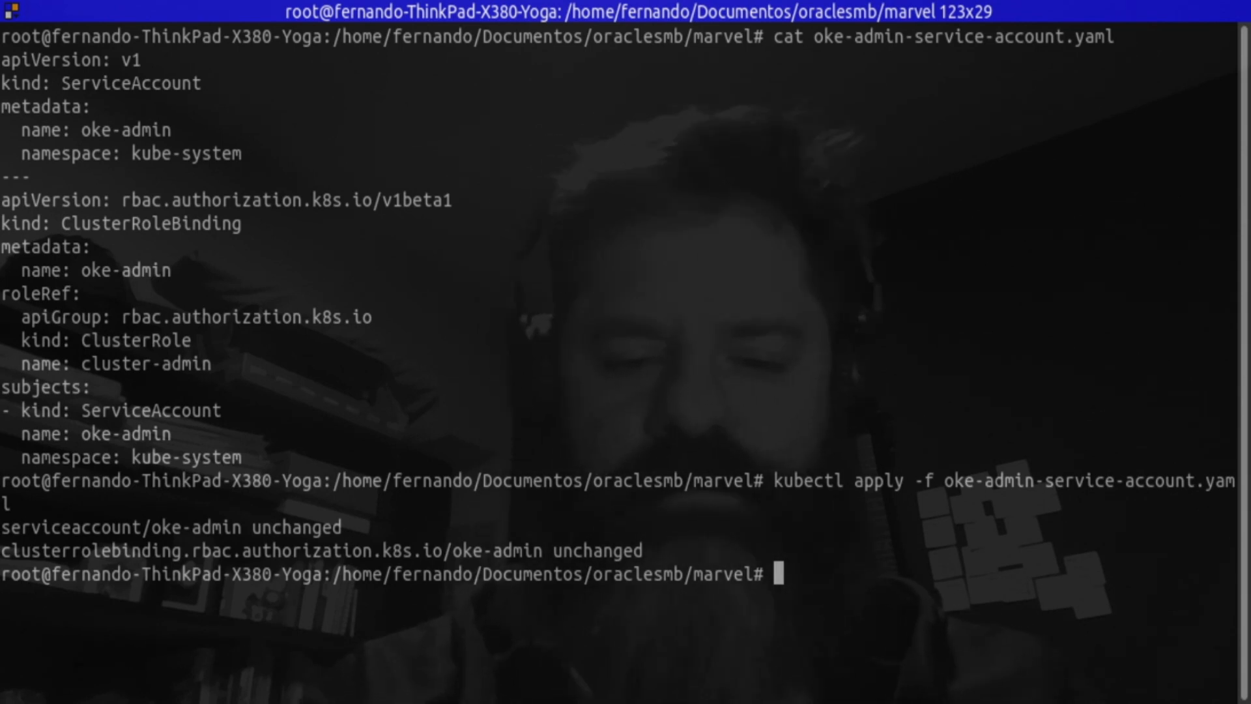
pyautogui.write('kubet')
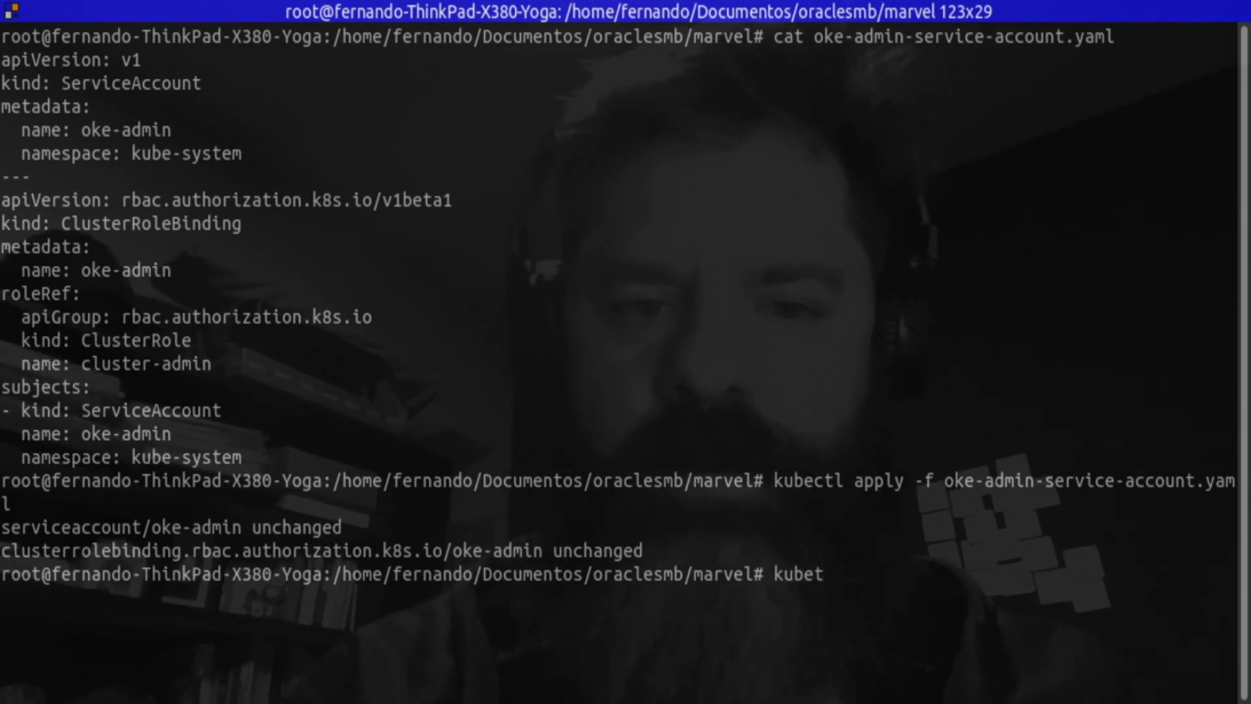
pyautogui.press('BackSpace')
pyautogui.press('BackSpace')
pyautogui.press('BackSpace')
pyautogui.press('BackSpace')
pyautogui.press('BackSpace')
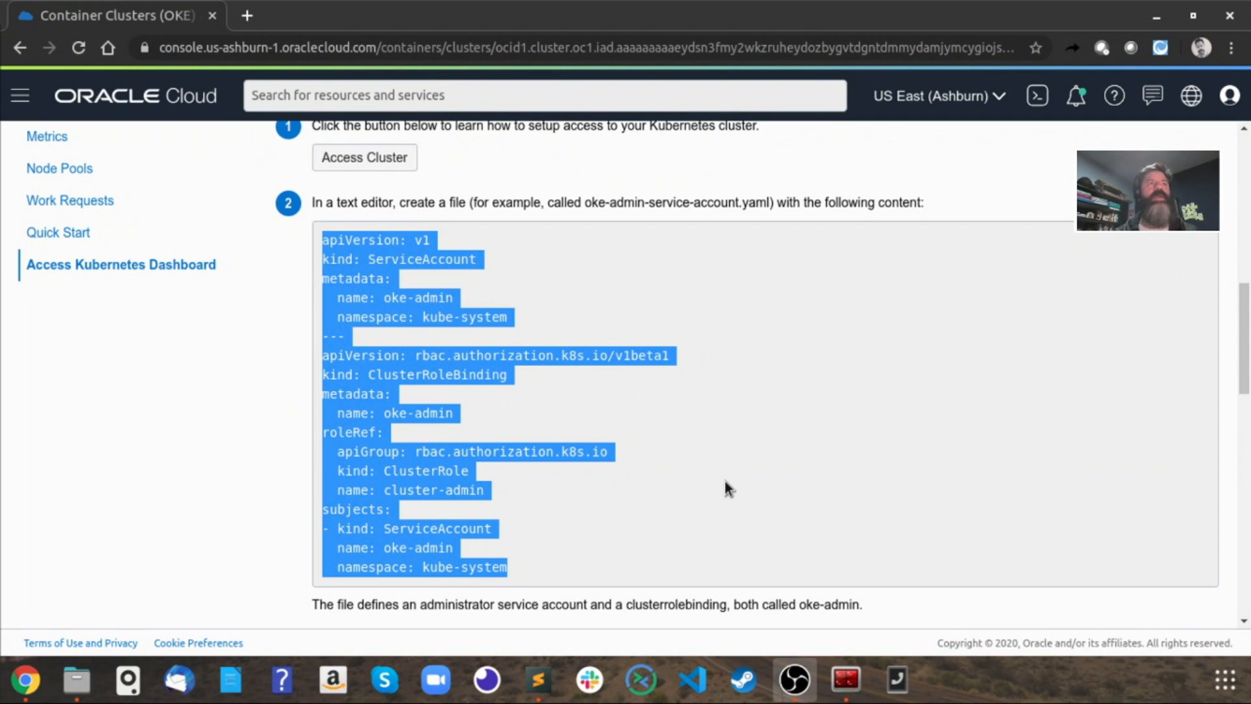
# Step: Copy the command for obtaining the oke-admin authentication token from the browser's dashboard instructions and run it in the terminal
pyautogui.click(725, 483)
pyautogui.scroll(-10, 725, 482)
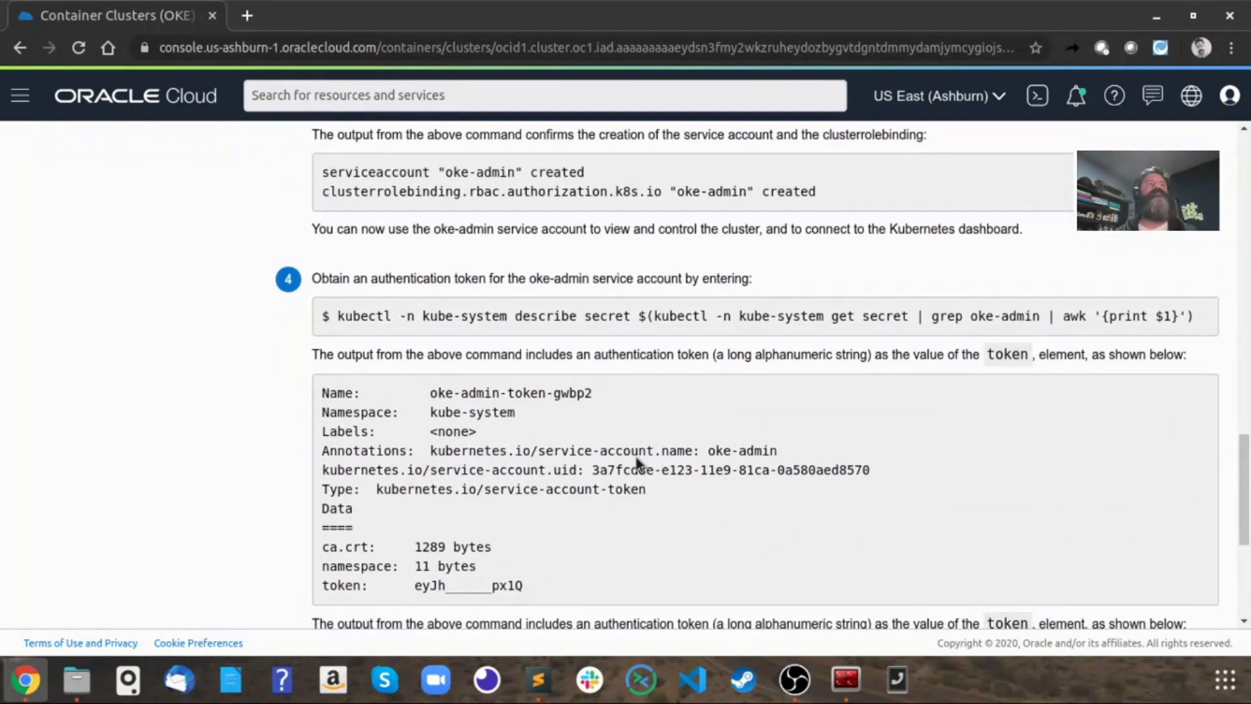
pyautogui.moveTo(339, 315); pyautogui.dragTo(1202, 332)
pyautogui.hotkey('ctrl', 'c')
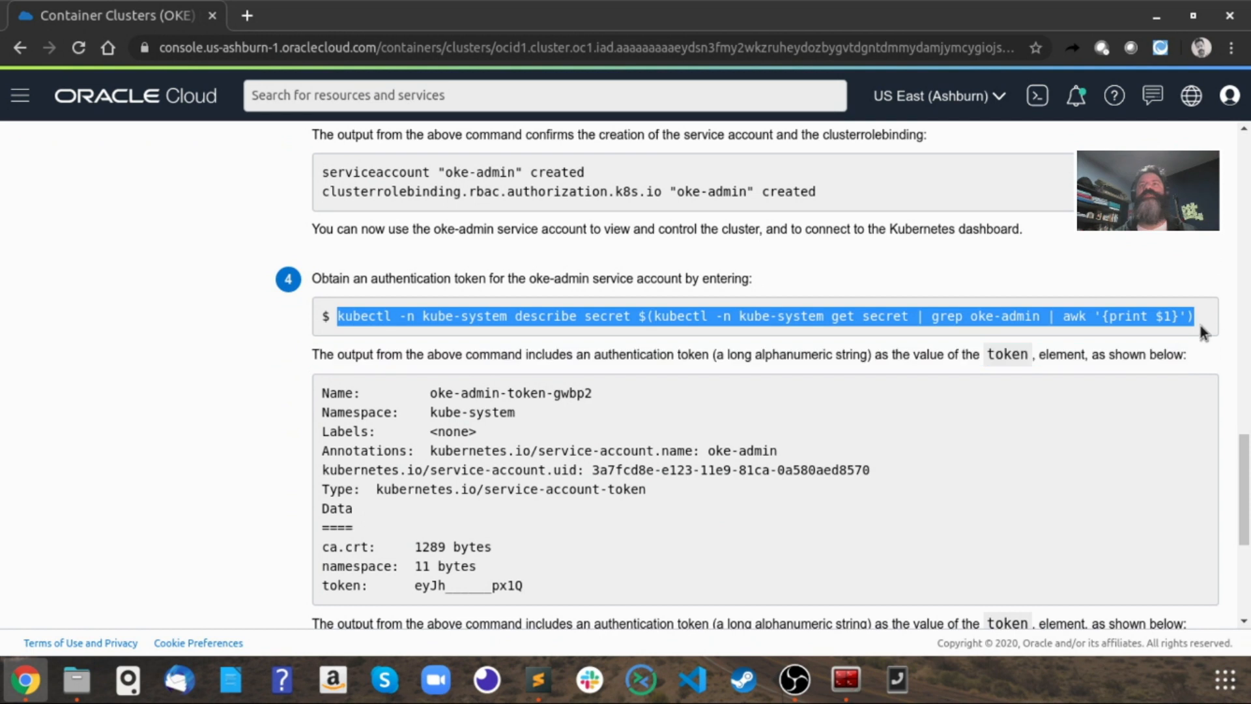
pyautogui.rightClick(1135, 312)
pyautogui.click(1054, 329)
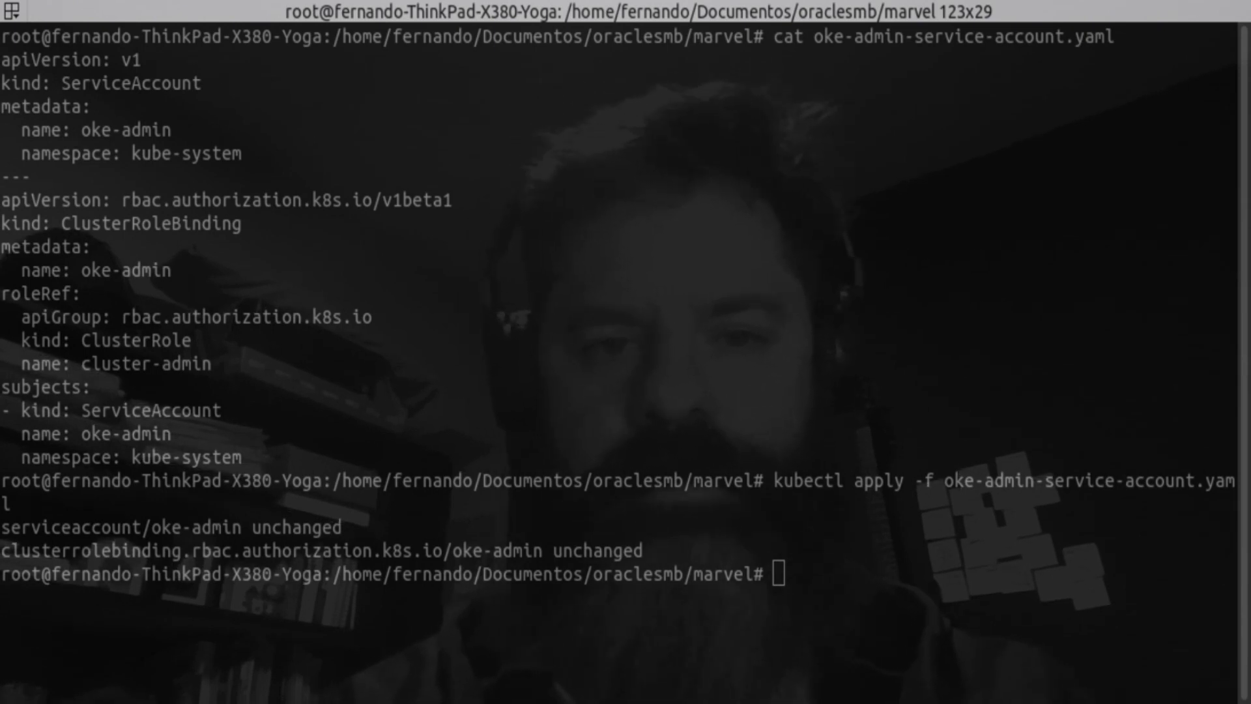
pyautogui.hotkey('alt', 'Tab')
pyautogui.hotkey('ctrl', 'shift', 'v')
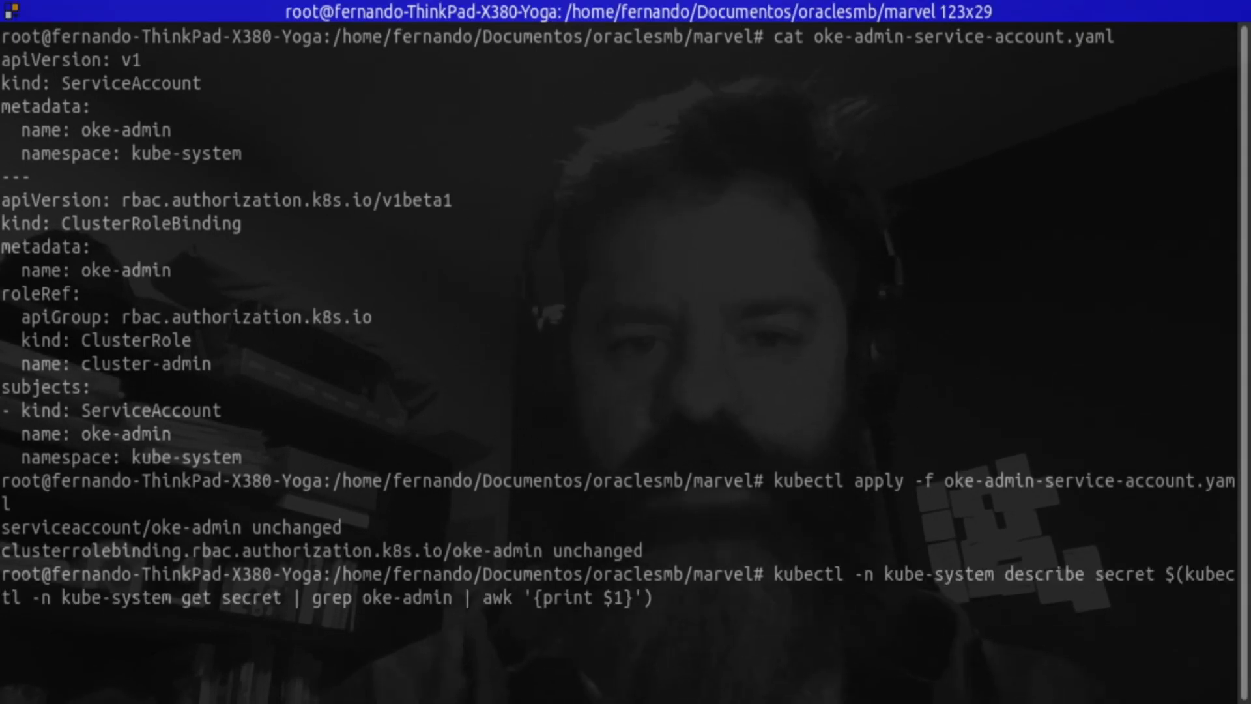
pyautogui.press('Return')
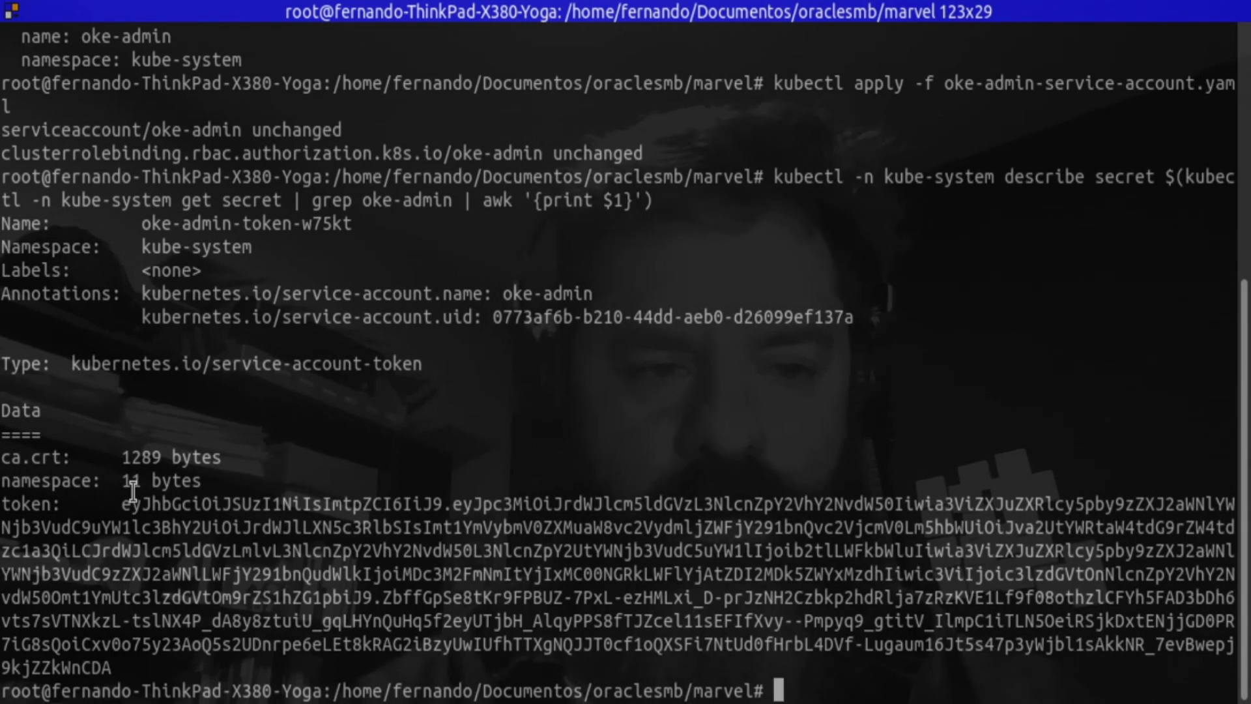
# Step: Select the complete oke-admin authentication token in the terminal output
pyautogui.moveTo(120, 507); pyautogui.dragTo(112, 666)
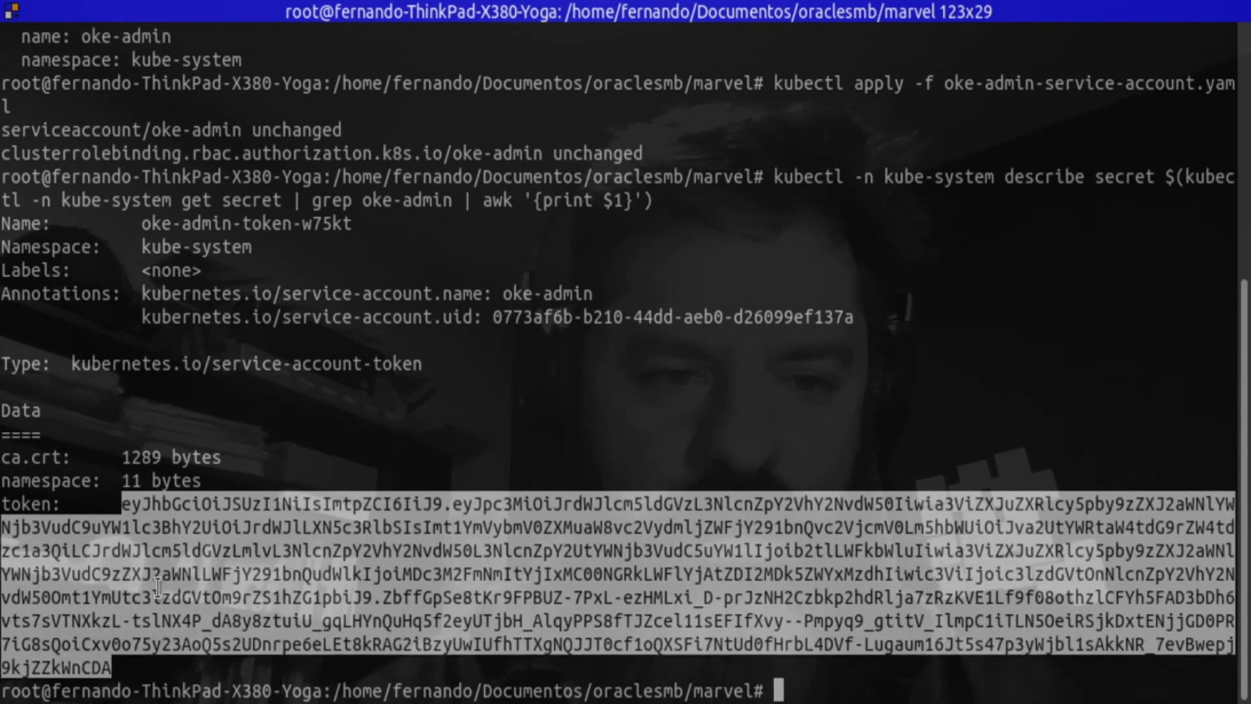
pyautogui.hotkey('alt', 'Tab')
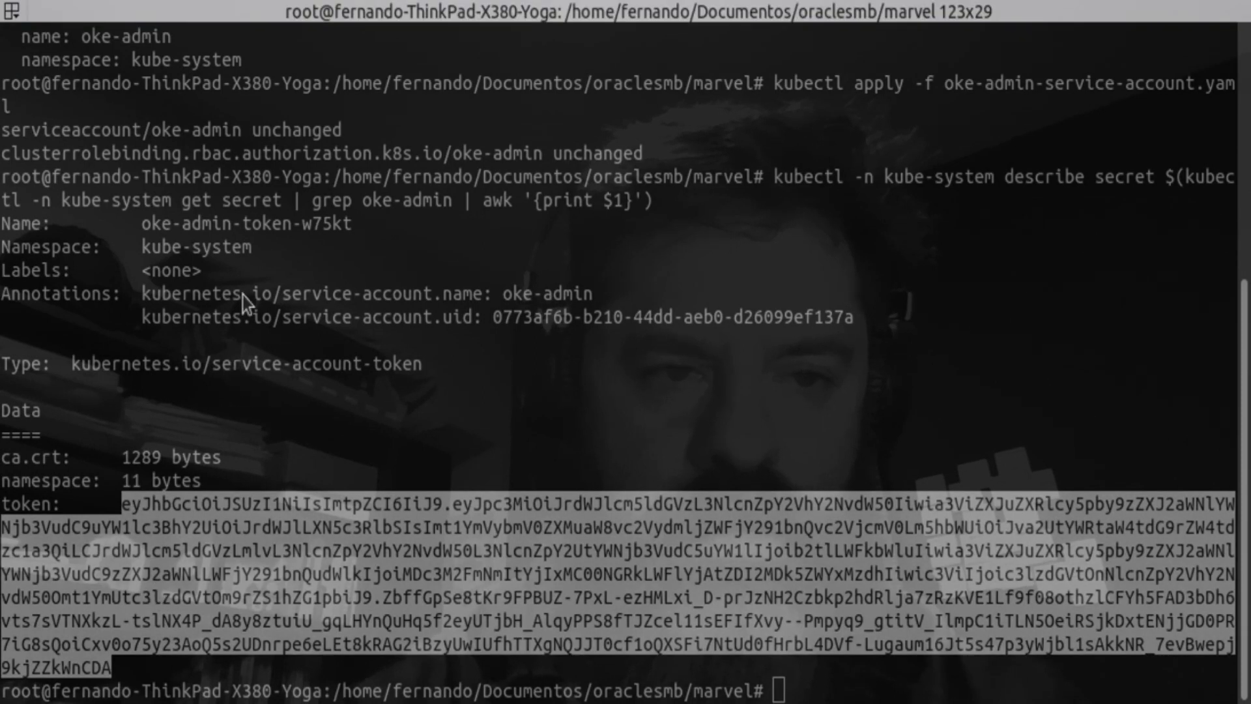
pyautogui.hotkey('alt', 'Tab')
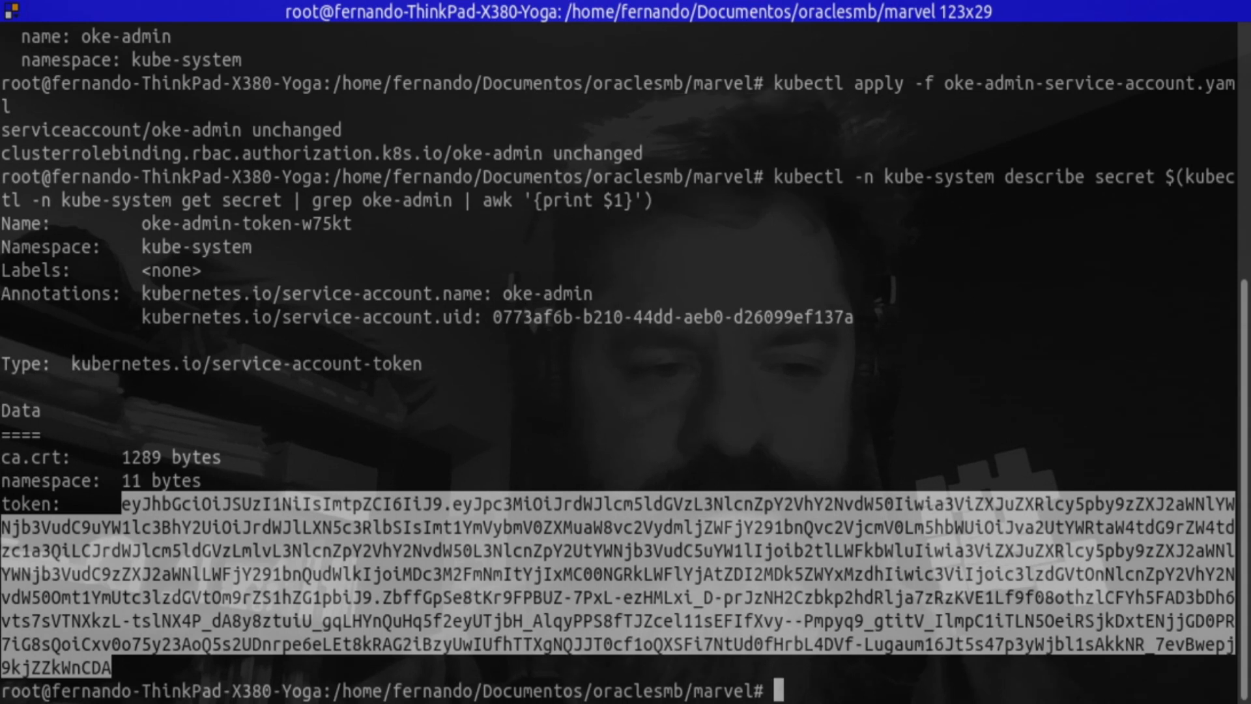
pyautogui.hotkey('alt', 'Tab')
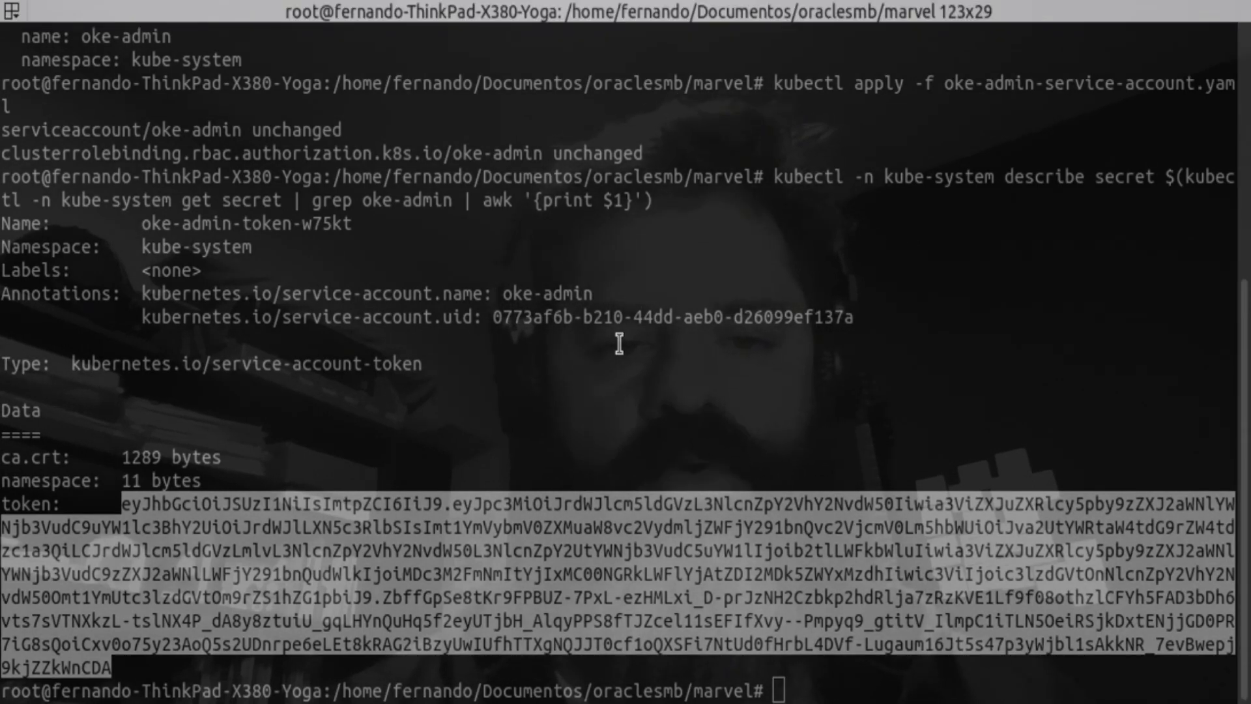
# Step: Start the local Kubernetes proxy in the terminal with kubectl proxy
pyautogui.click(606, 377)
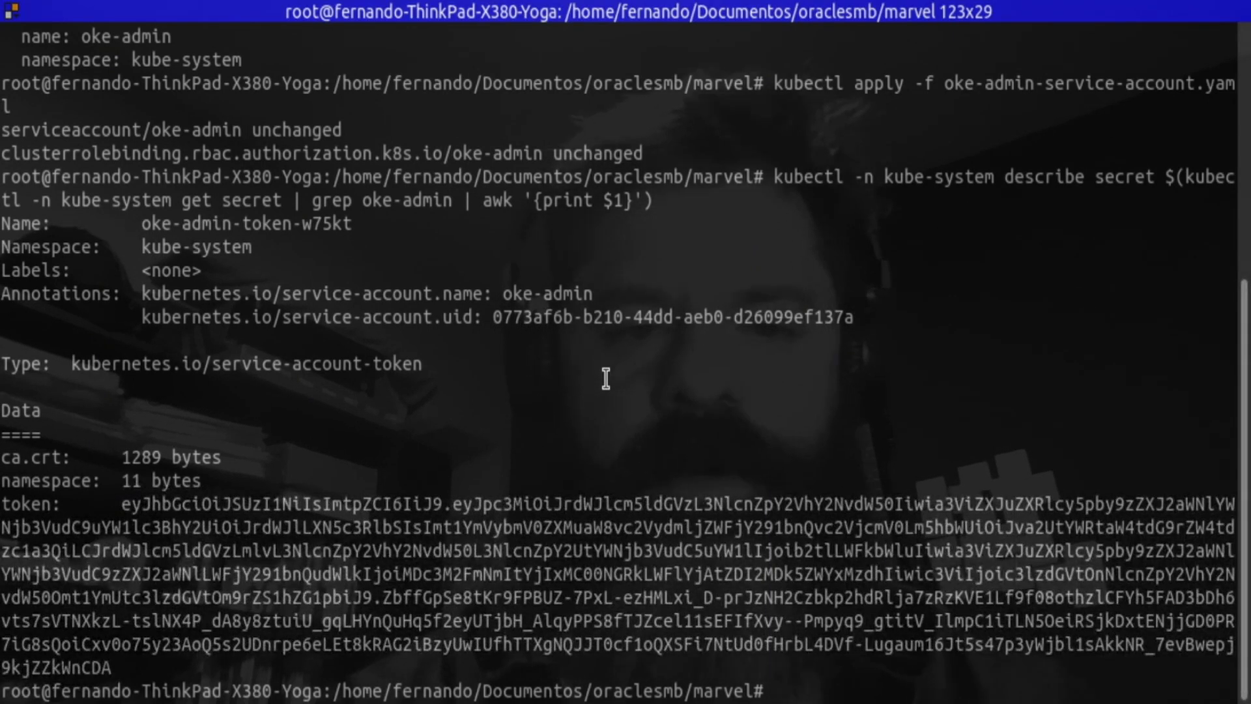
pyautogui.write('kube')
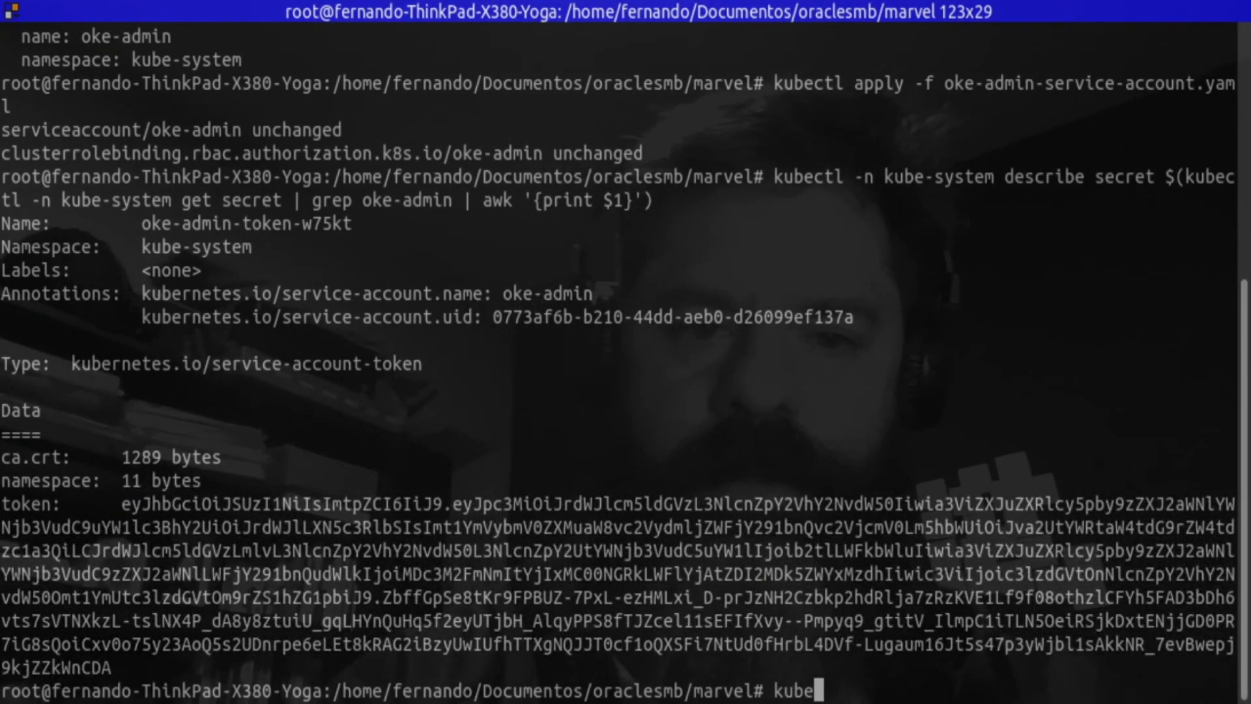
pyautogui.write('ctl proxy')
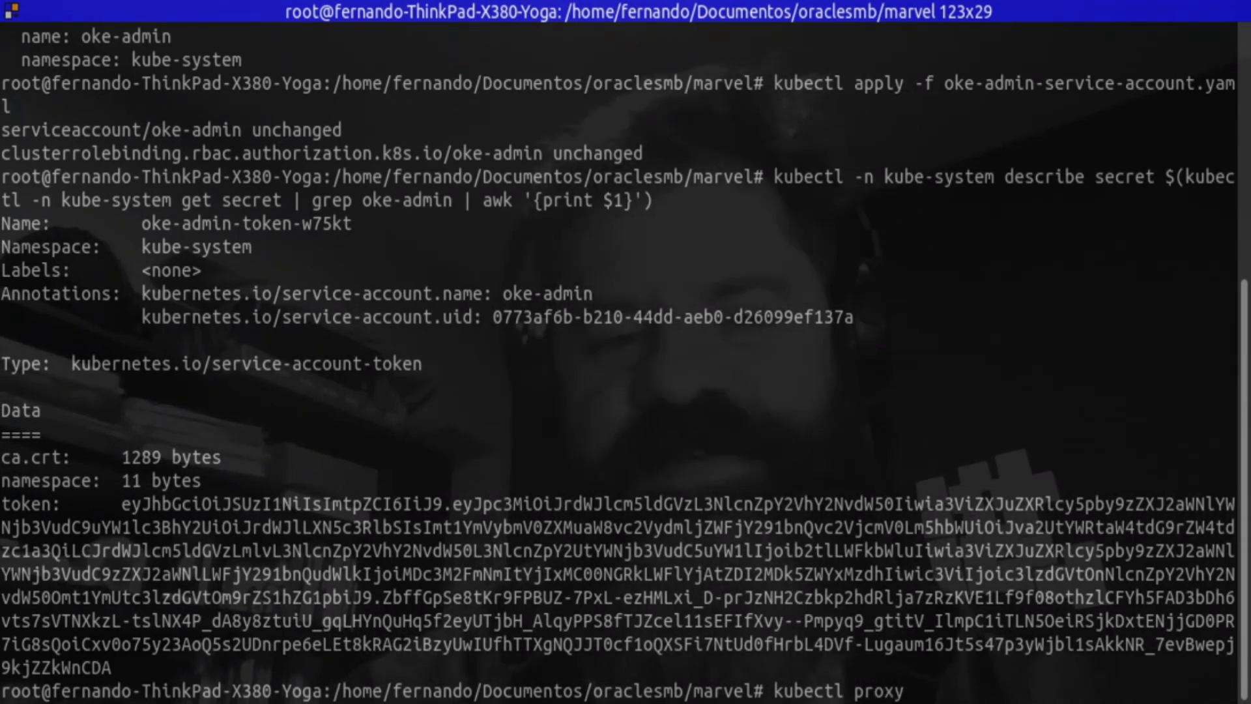
pyautogui.press('Return')
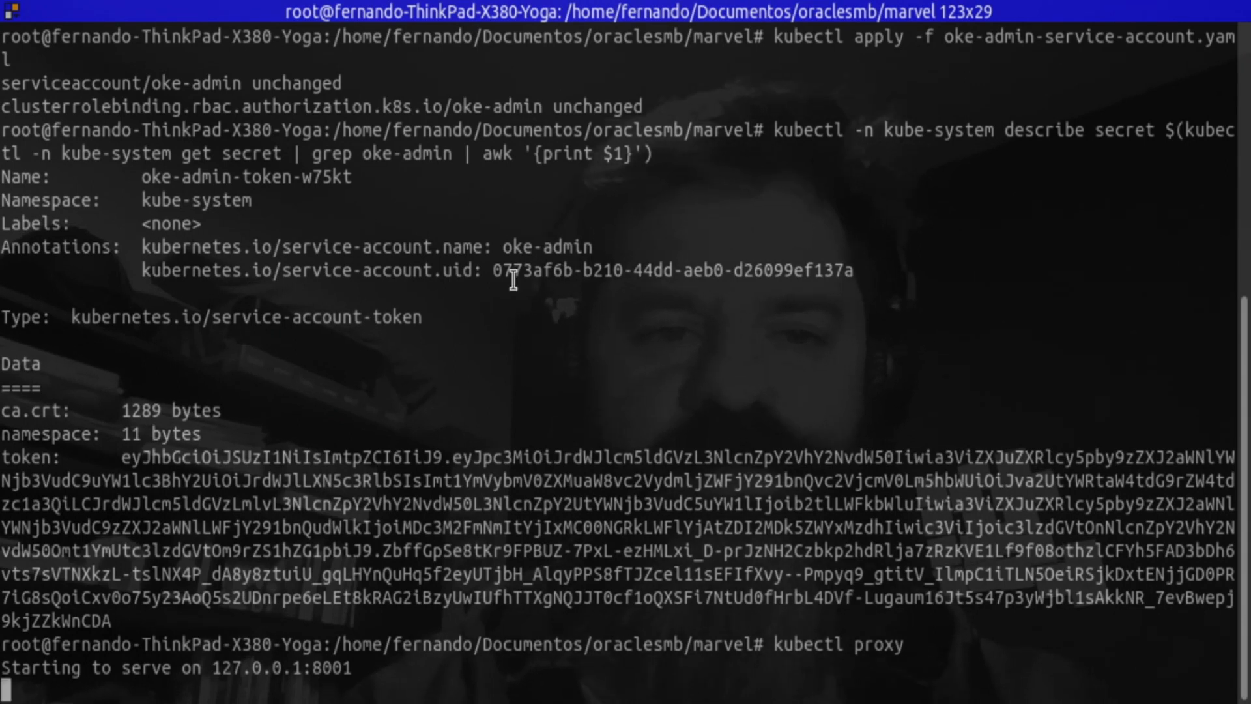
# Step: Split the terminal horizontally and get a root shell in the new pane with sudo su, entering the account password
pyautogui.hotkey('alt', 'Tab')
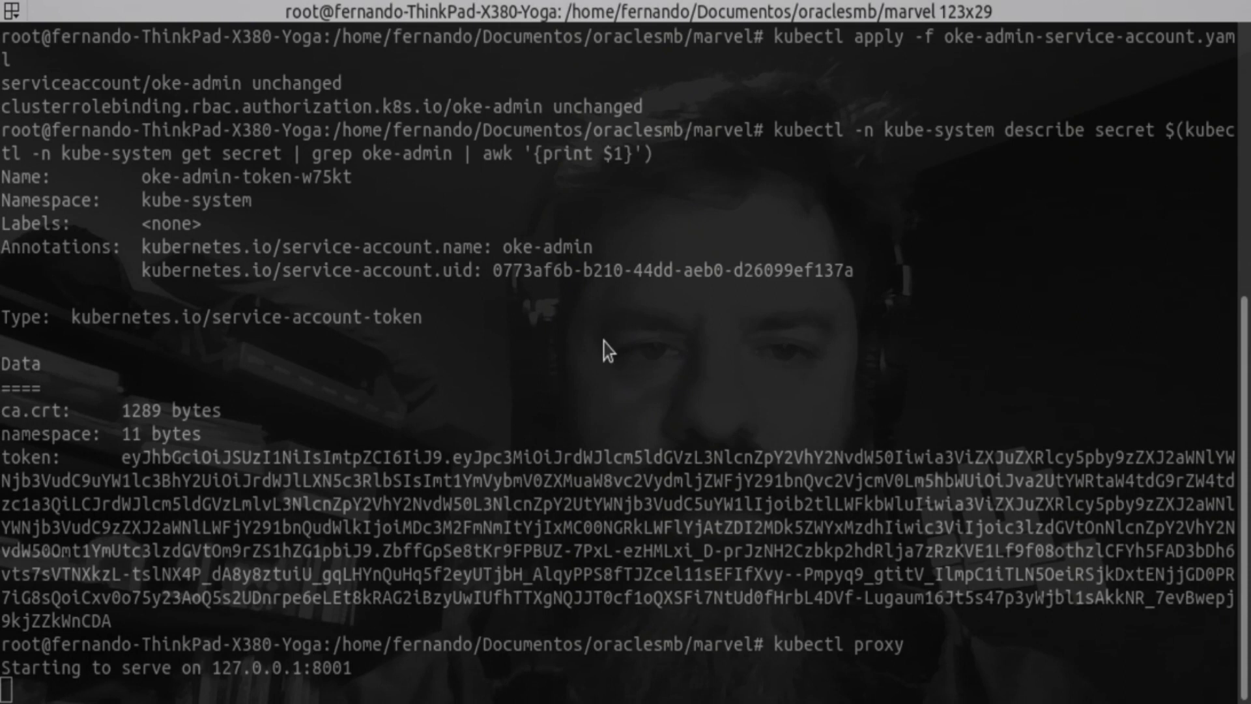
pyautogui.hotkey('ctrl', 'shift', 'o')
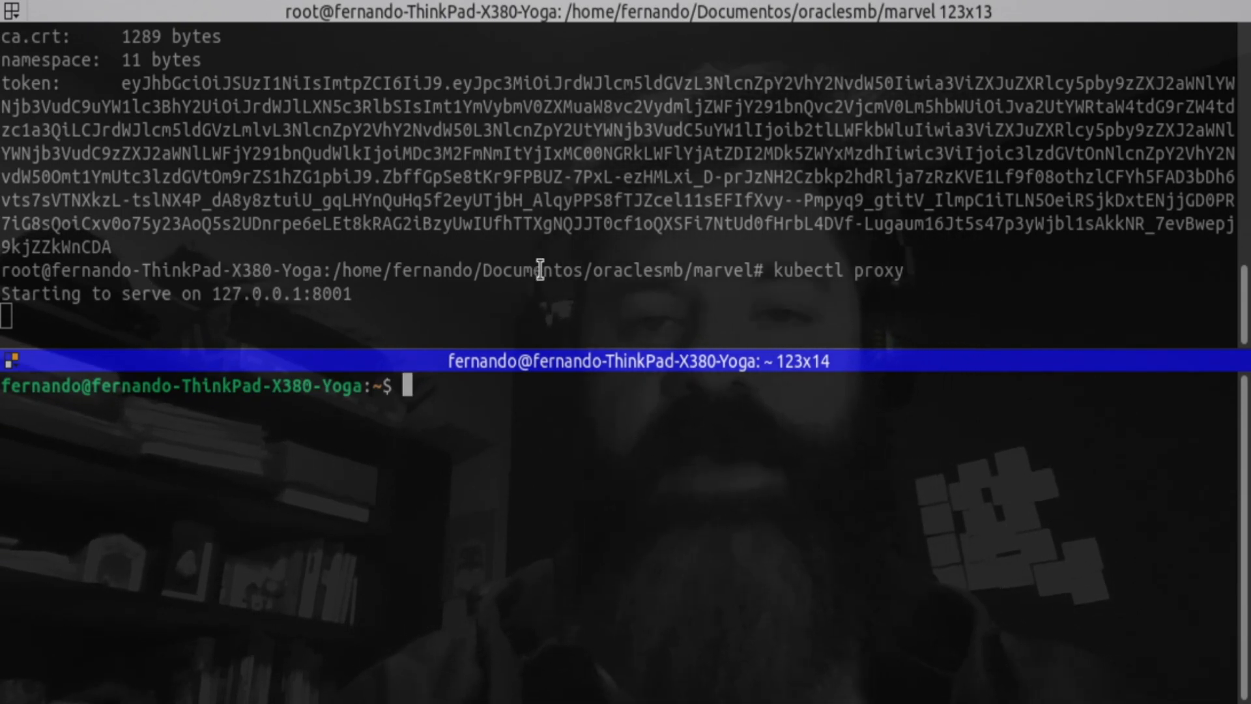
pyautogui.write('sudo su')
pyautogui.press('Return')
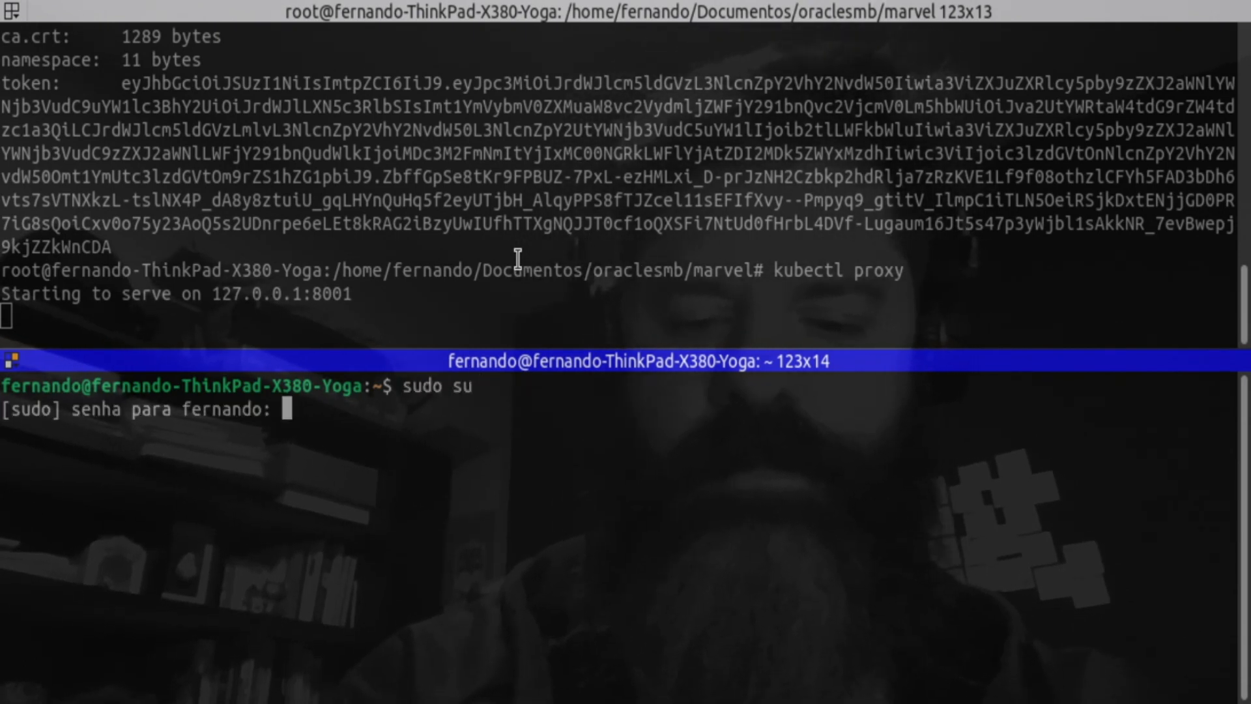
pyautogui.press('Return')
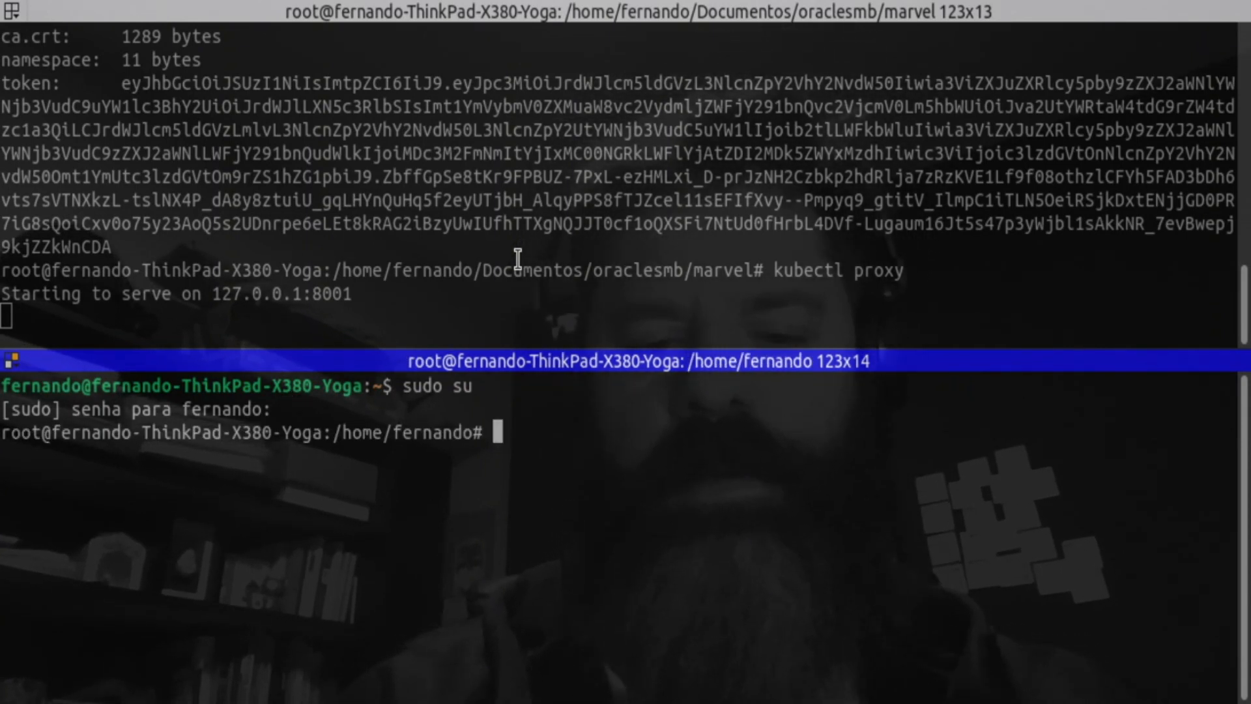
# Step: List the cluster's services with kubectl get services
pyautogui.write('kubectl')
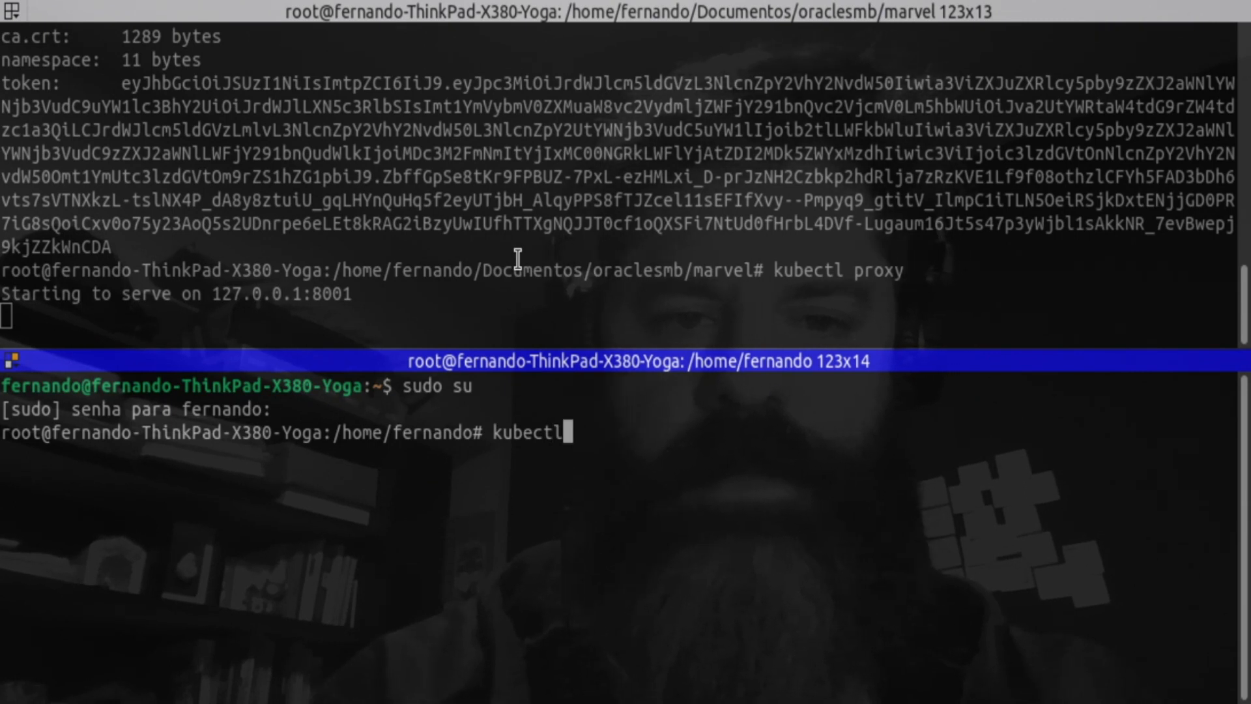
pyautogui.write(' get services')
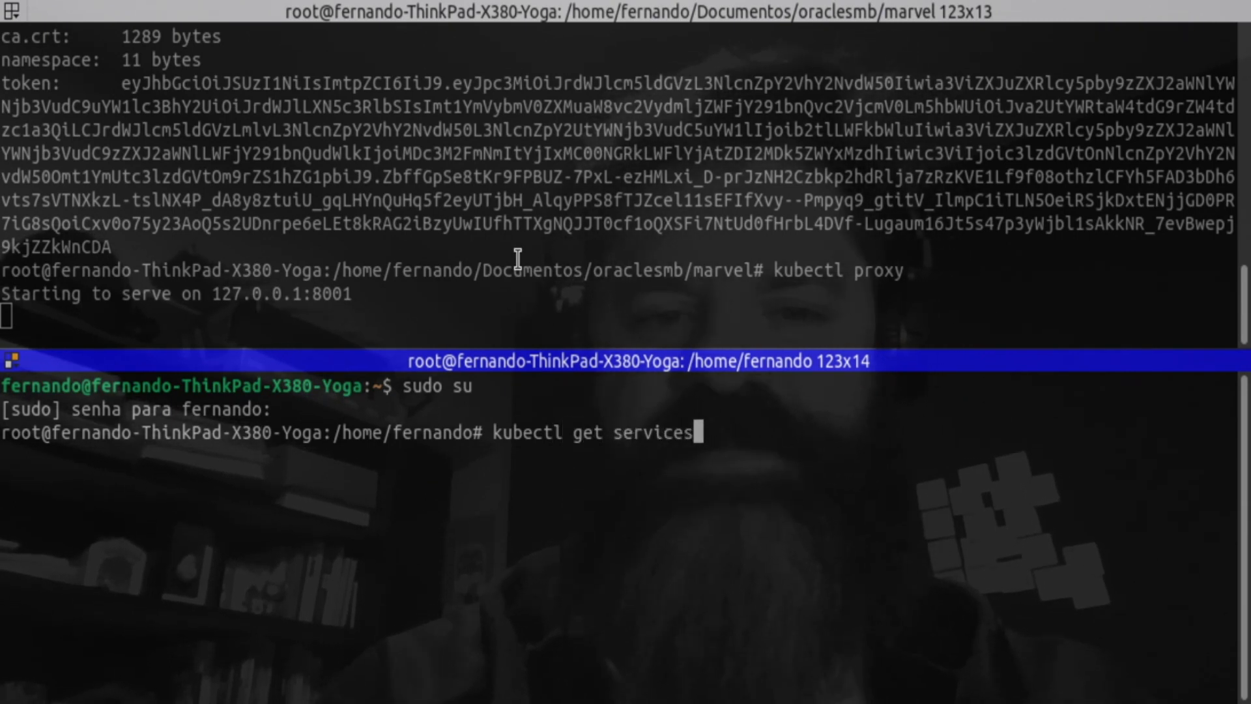
pyautogui.press('Return')
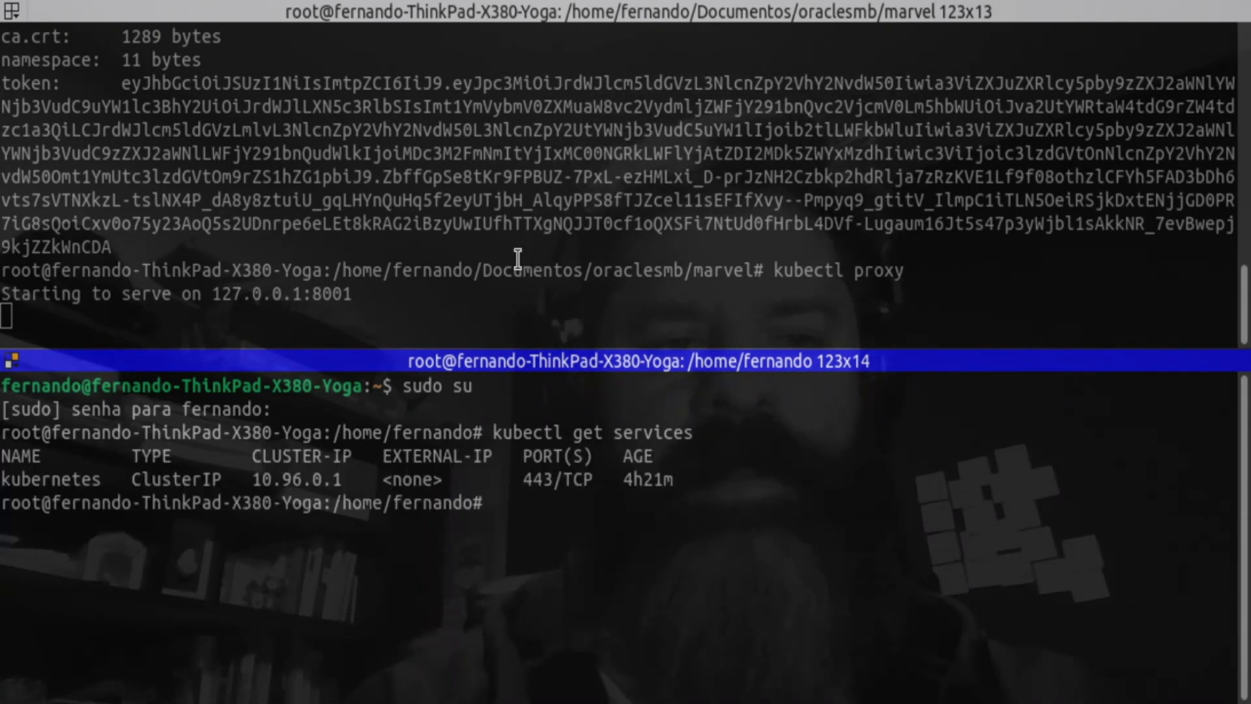
# Step: List the cluster's nodes with kubectl get nodes
pyautogui.press('Up')
pyautogui.press('BackSpace')
pyautogui.press('BackSpace')
pyautogui.press('BackSpace')
pyautogui.press('BackSpace')
pyautogui.press('BackSpace')
pyautogui.press('BackSpace')
pyautogui.press('BackSpace')
pyautogui.press('BackSpace')
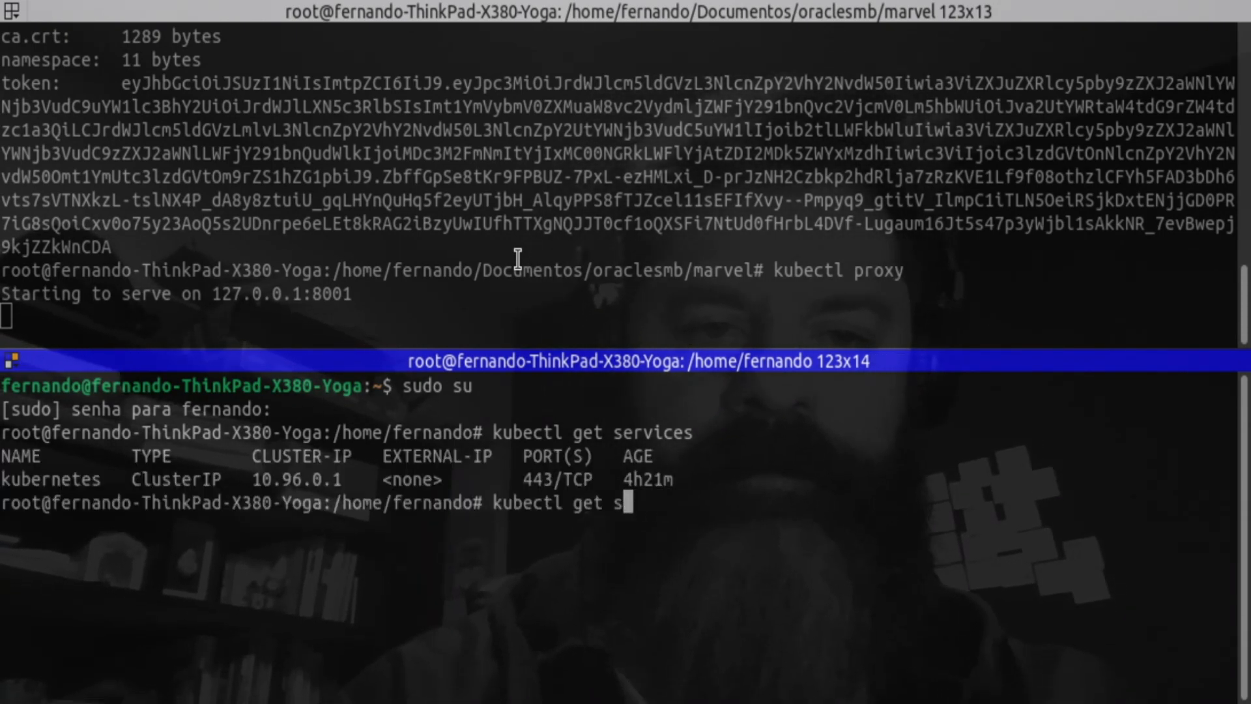
pyautogui.write('nodes')
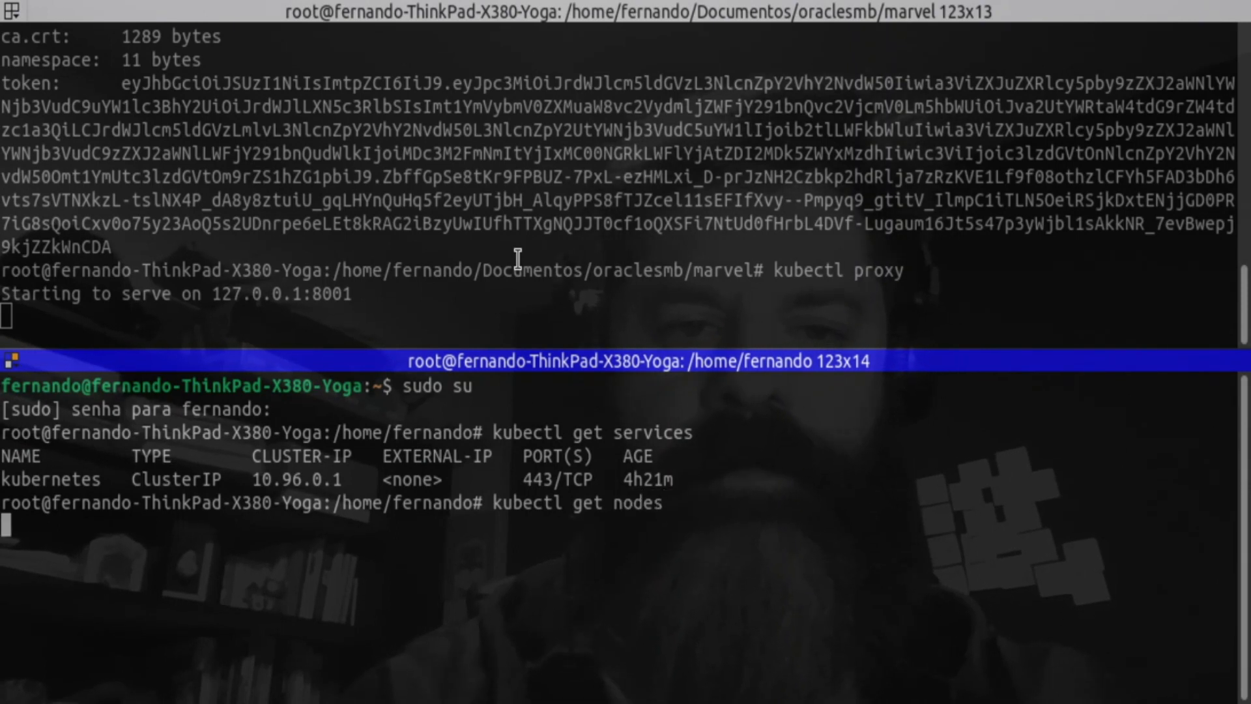
pyautogui.press('Return')
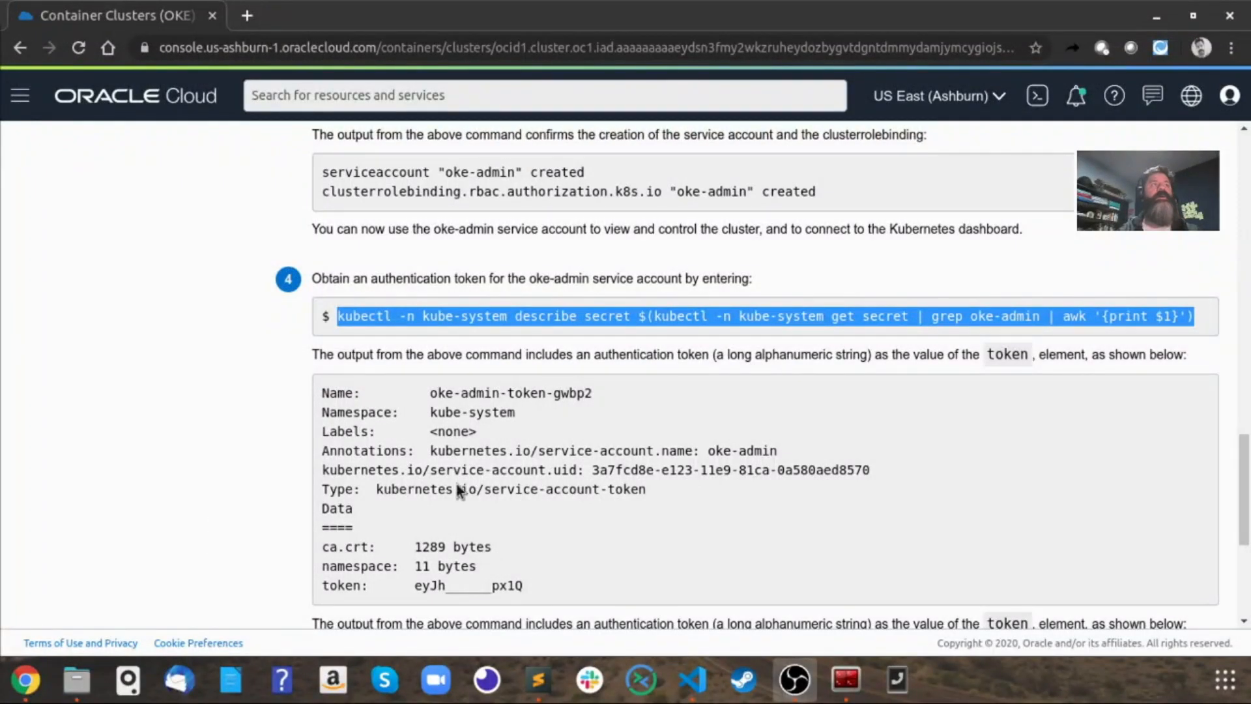
# Step: Switch to the browser, copy the localhost:8001 Kubernetes Dashboard login URL from step 7 of the instructions, and open it in a new tab
pyautogui.scroll(-5, 459, 490)
pyautogui.click(468, 463)
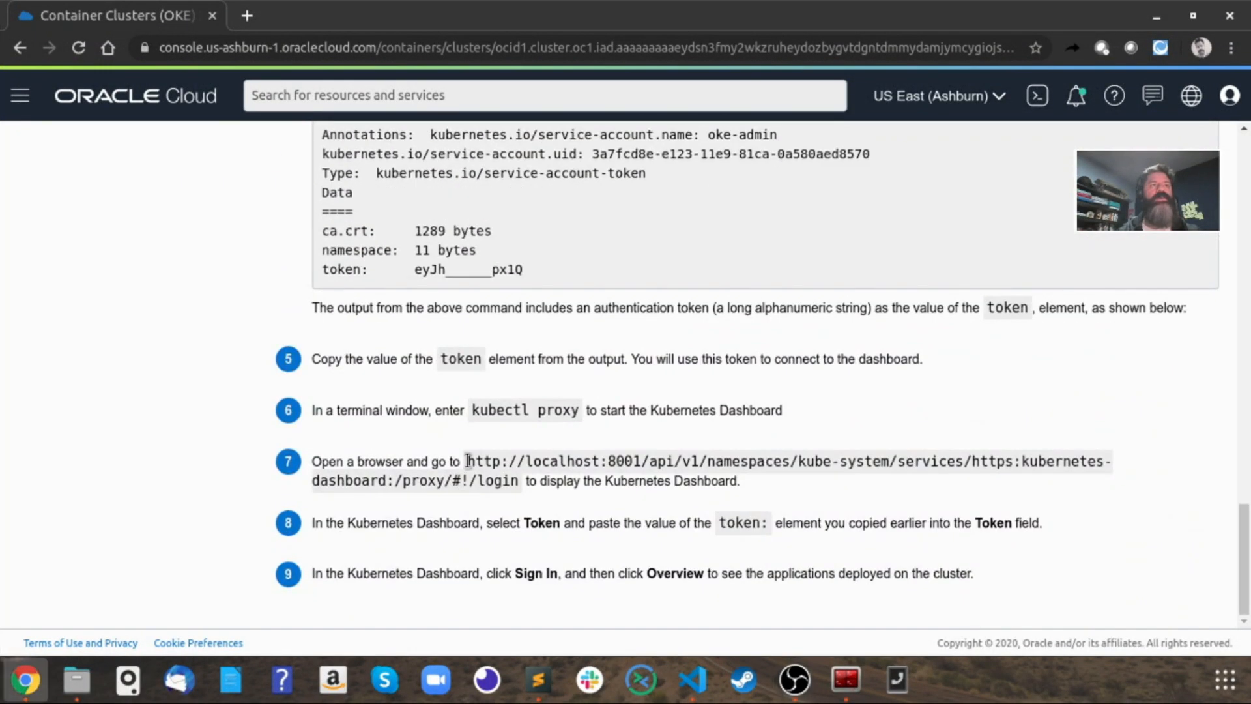
pyautogui.moveTo(520, 488); pyautogui.dragTo(514, 486)
pyautogui.rightClick(494, 482)
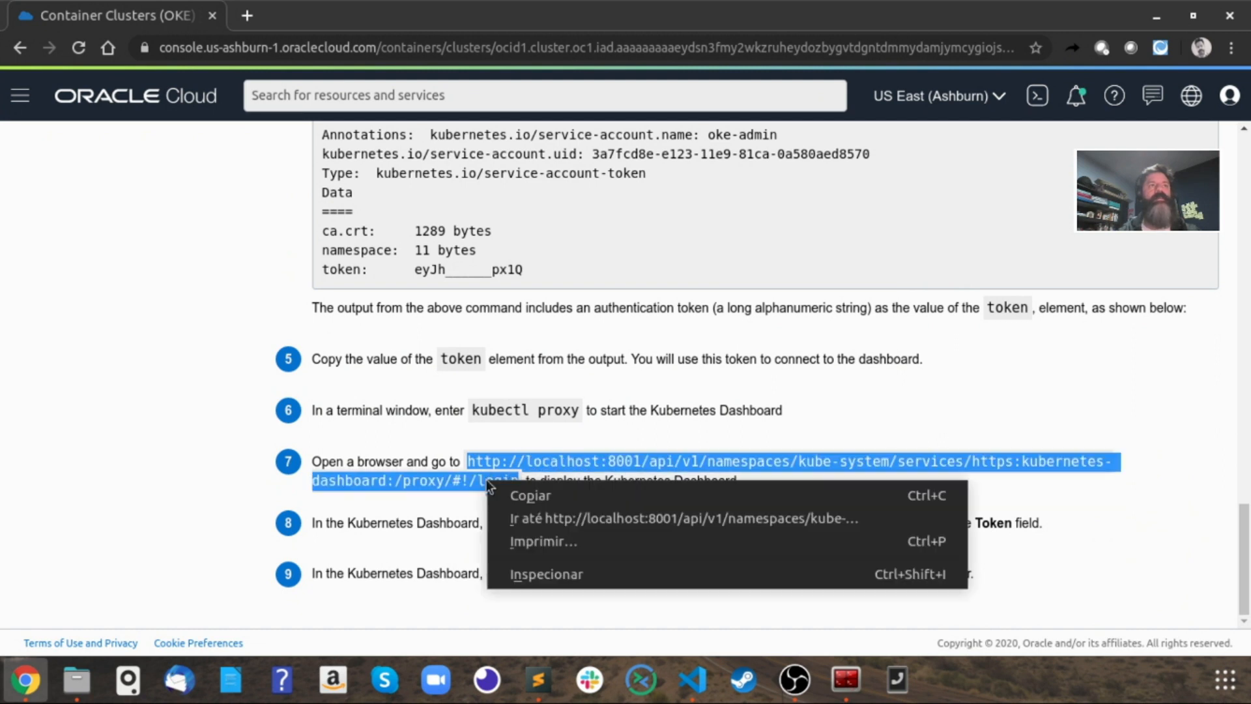
pyautogui.click(500, 488)
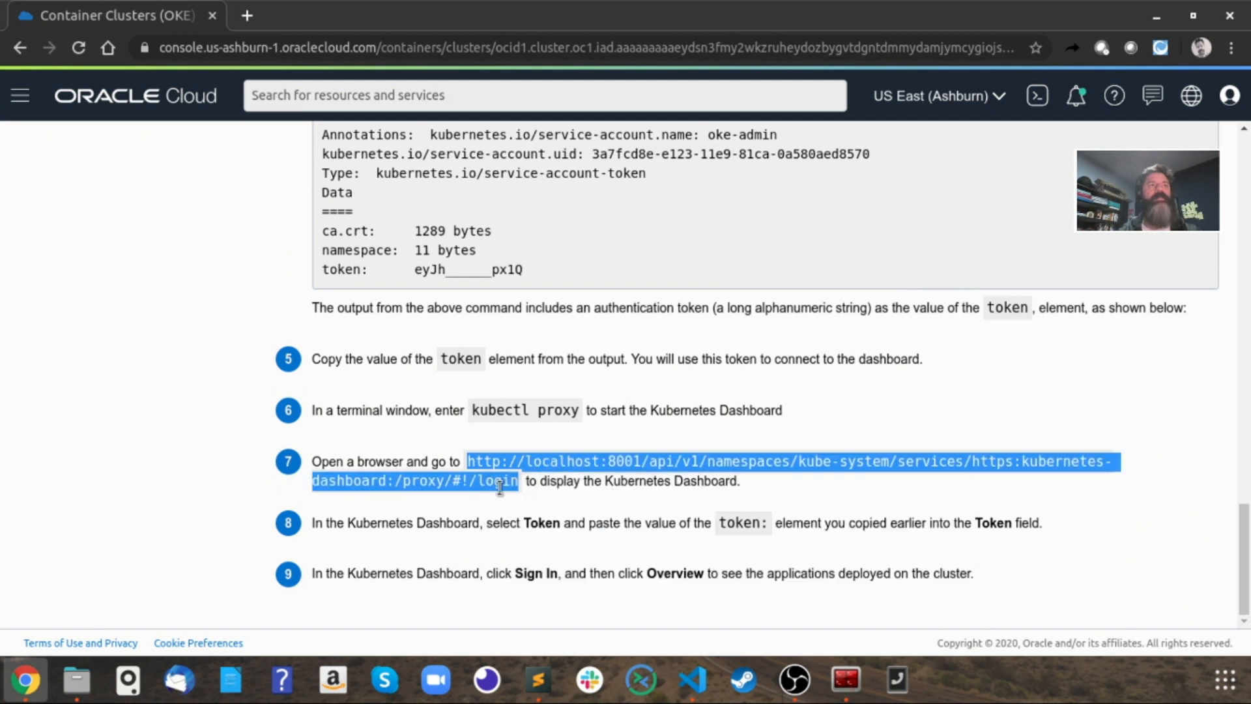
pyautogui.click(248, 16)
pyautogui.hotkey('ctrl', 'v')
pyautogui.press('Return')
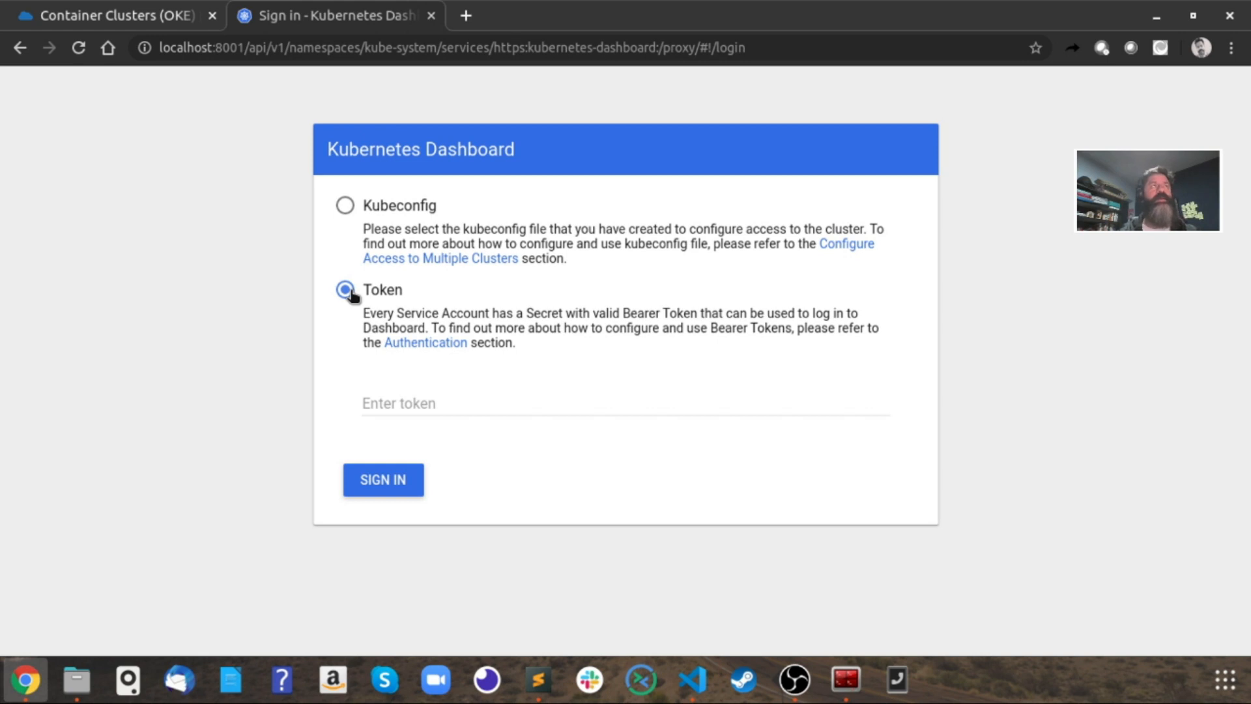
# Step: Sign in to the Kubernetes Dashboard with the Token option by pasting the oke-admin authentication token
pyautogui.click(375, 391)
pyautogui.hotkey('ctrl', 'v')
pyautogui.click(381, 475)
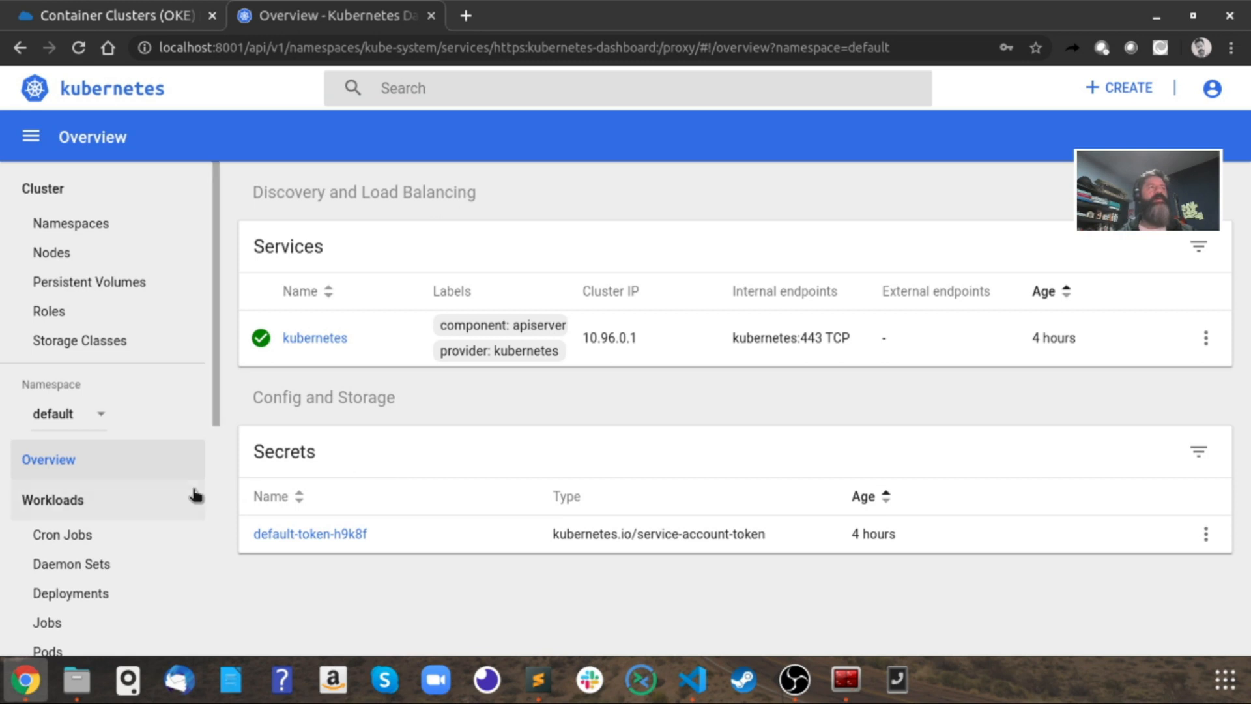
# Step: Look through the dashboard's resource categories and review the list of cluster nodes
pyautogui.scroll(-4, 195, 497)
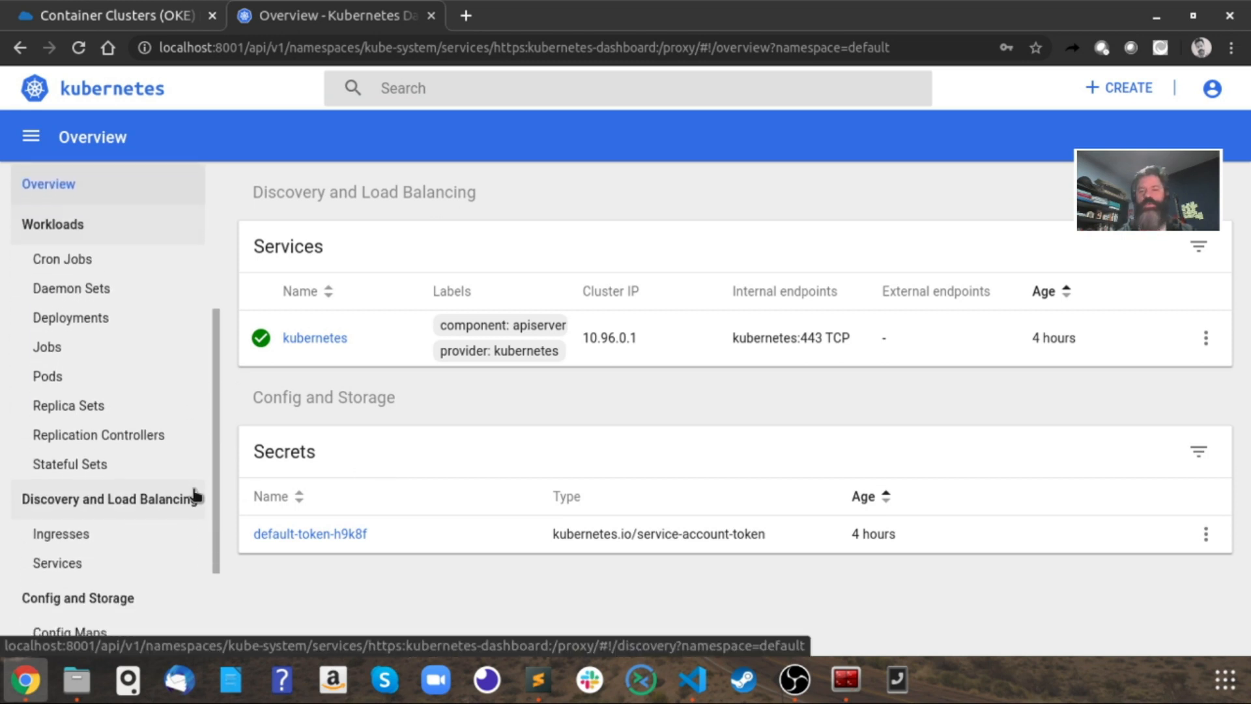
pyautogui.scroll(-1, 195, 498)
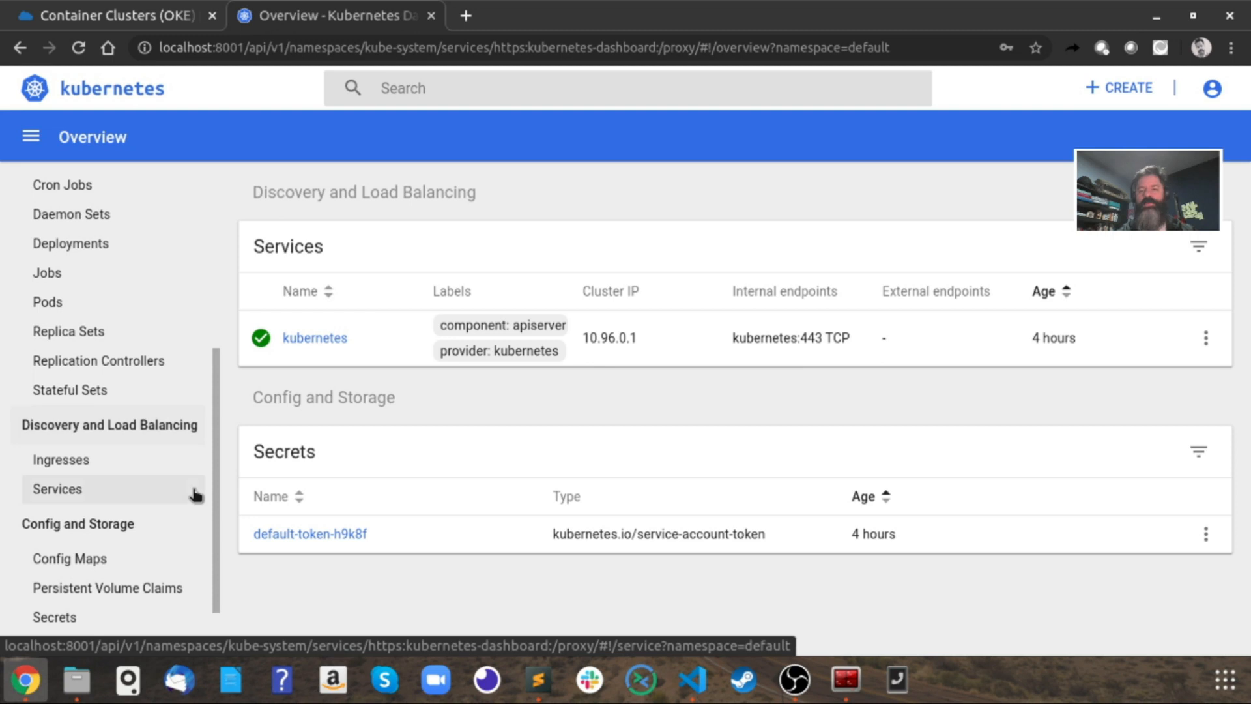
pyautogui.scroll(-1, 195, 497)
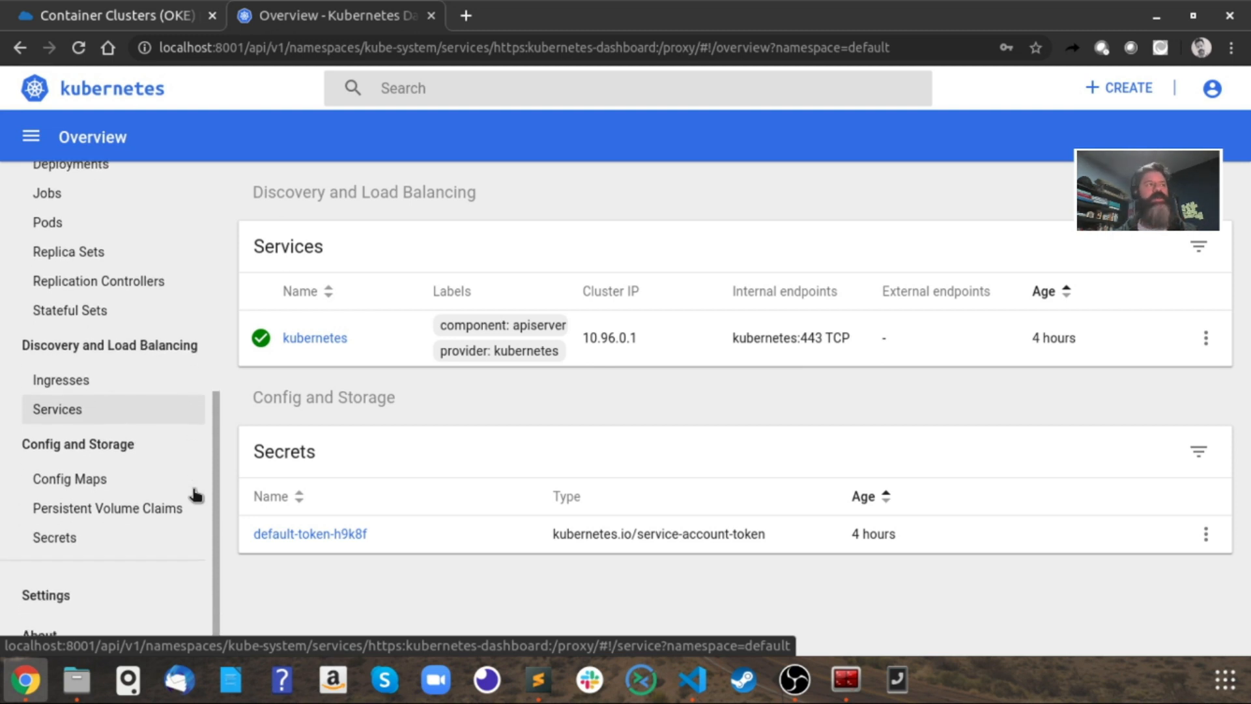
pyautogui.scroll(5, 196, 498)
pyautogui.scroll(2, 196, 497)
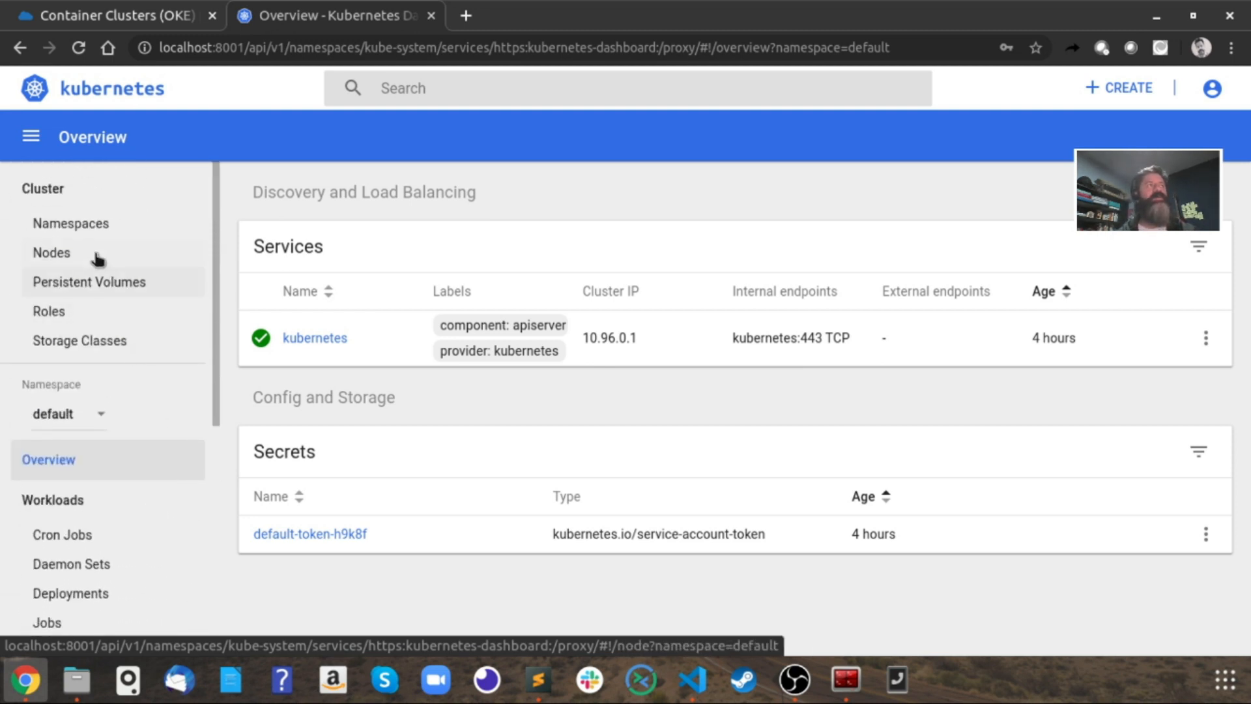
pyautogui.click(58, 256)
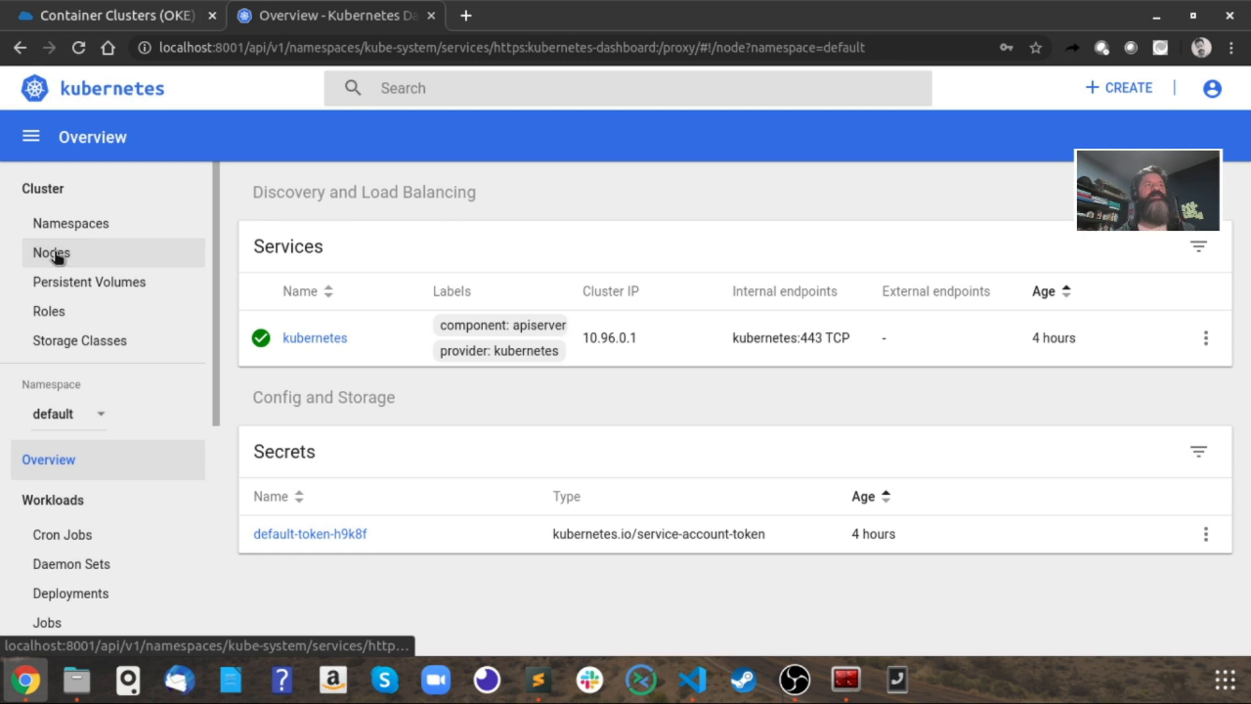
pyautogui.scroll(-2, 274, 346)
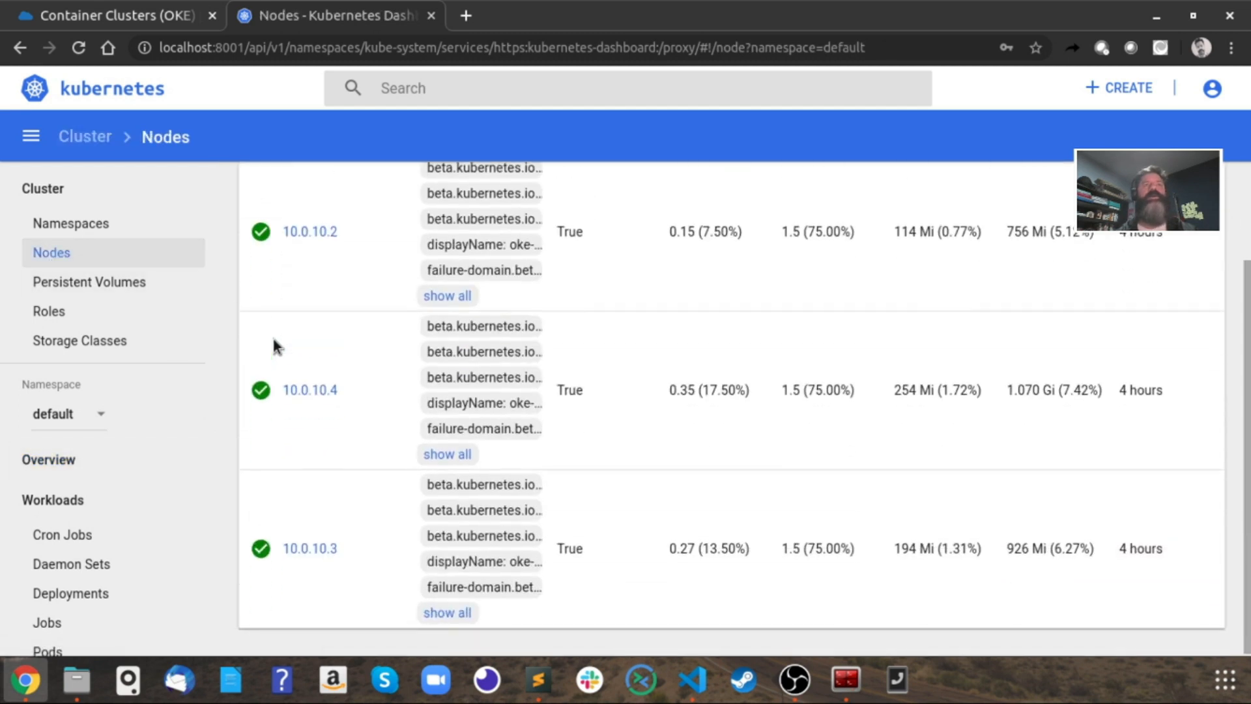
pyautogui.scroll(2, 273, 346)
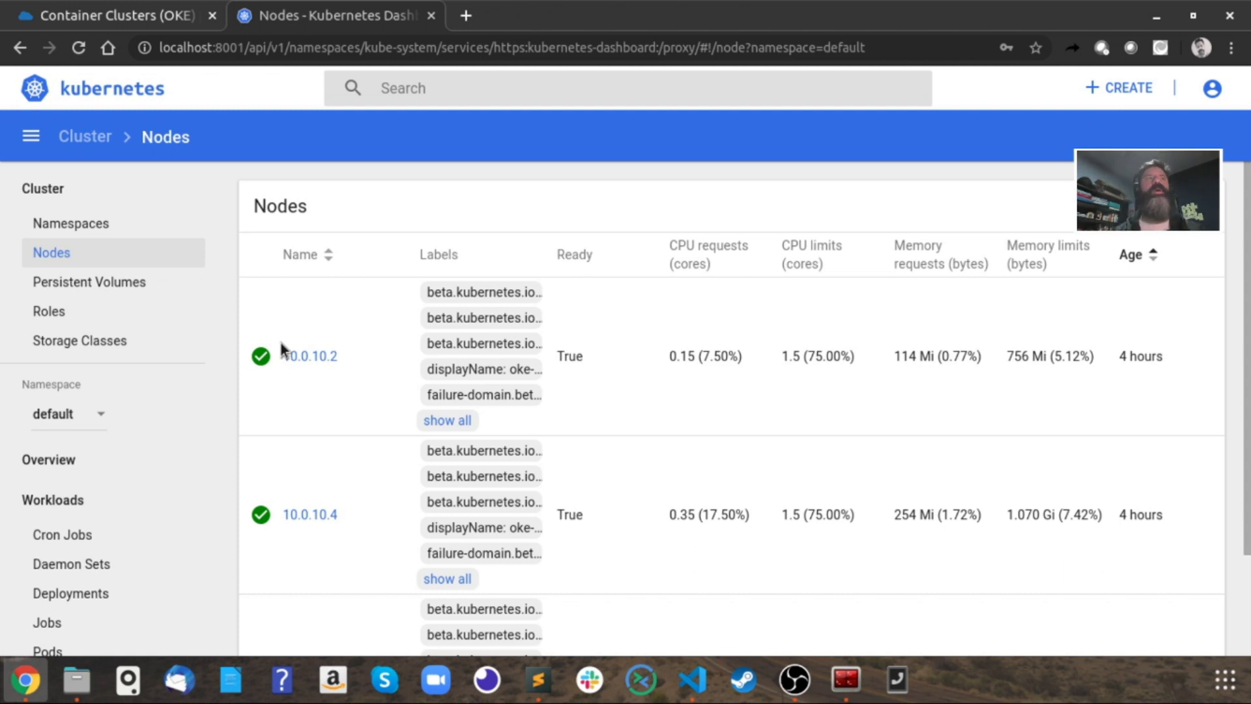
# Step: Open the node 10.0.10.2 and examine its details, system info and allocated resources
pyautogui.click(301, 366)
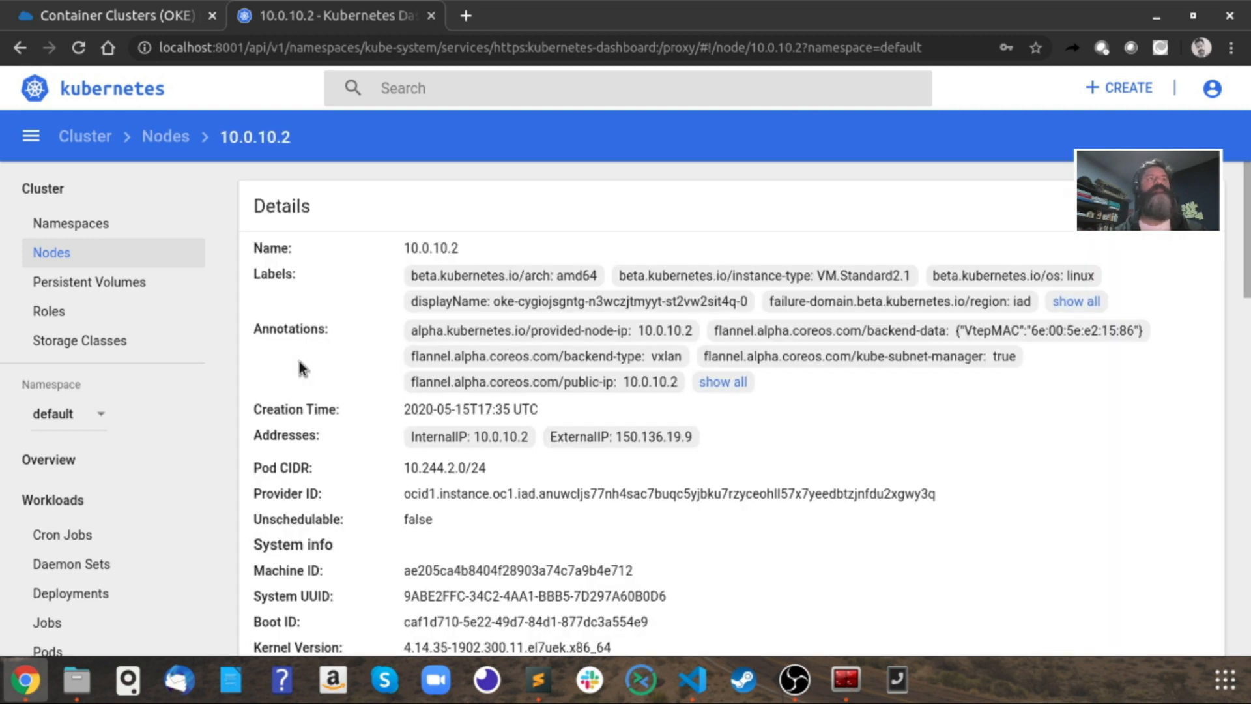
pyautogui.scroll(-4, 301, 368)
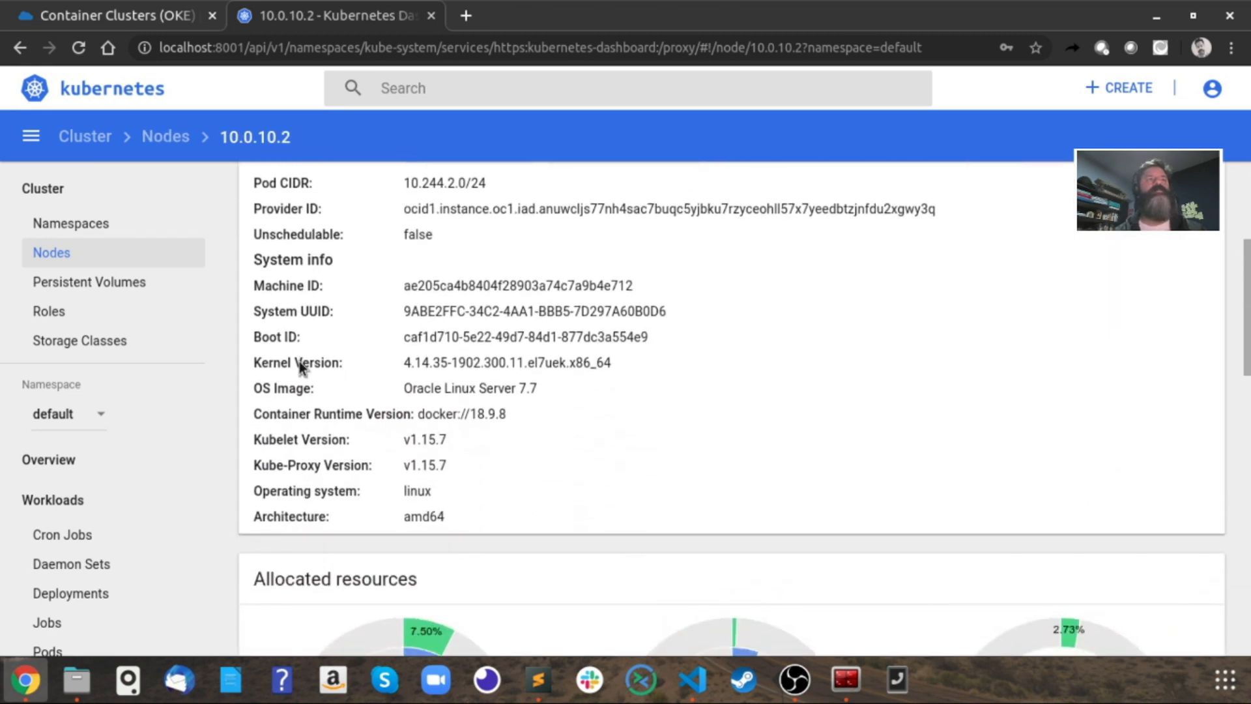
pyautogui.scroll(-5, 301, 369)
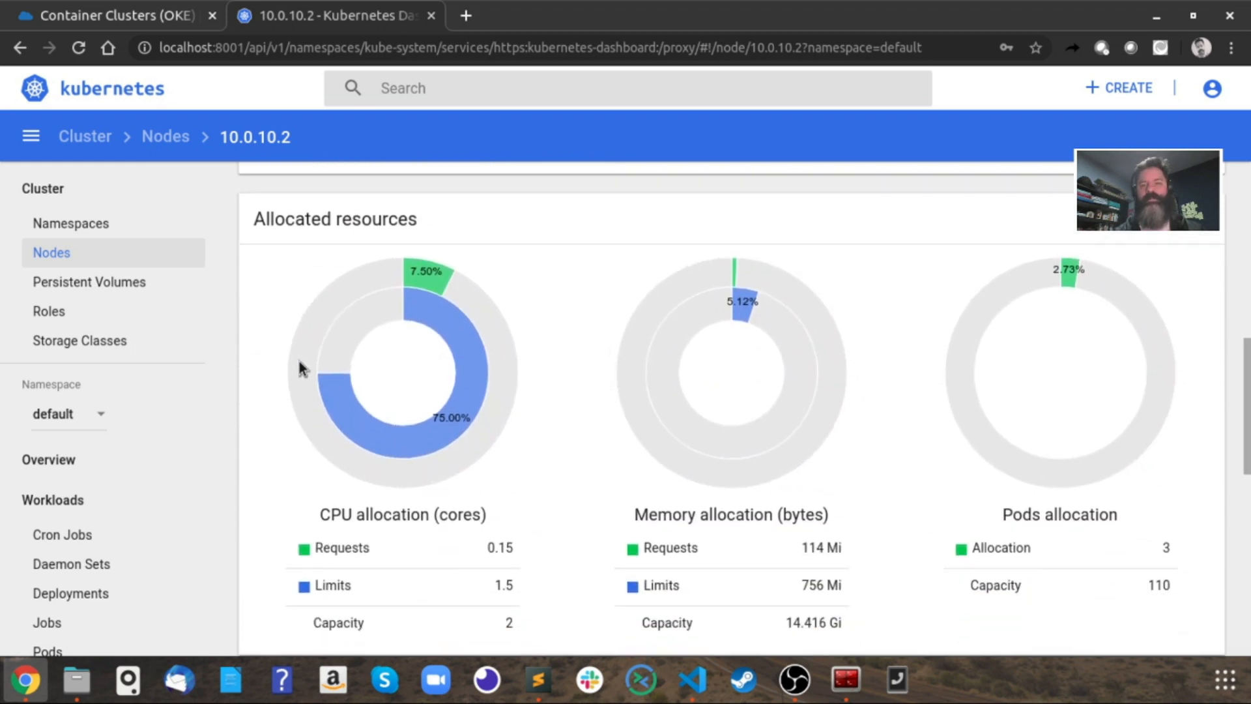
pyautogui.scroll(9, 301, 368)
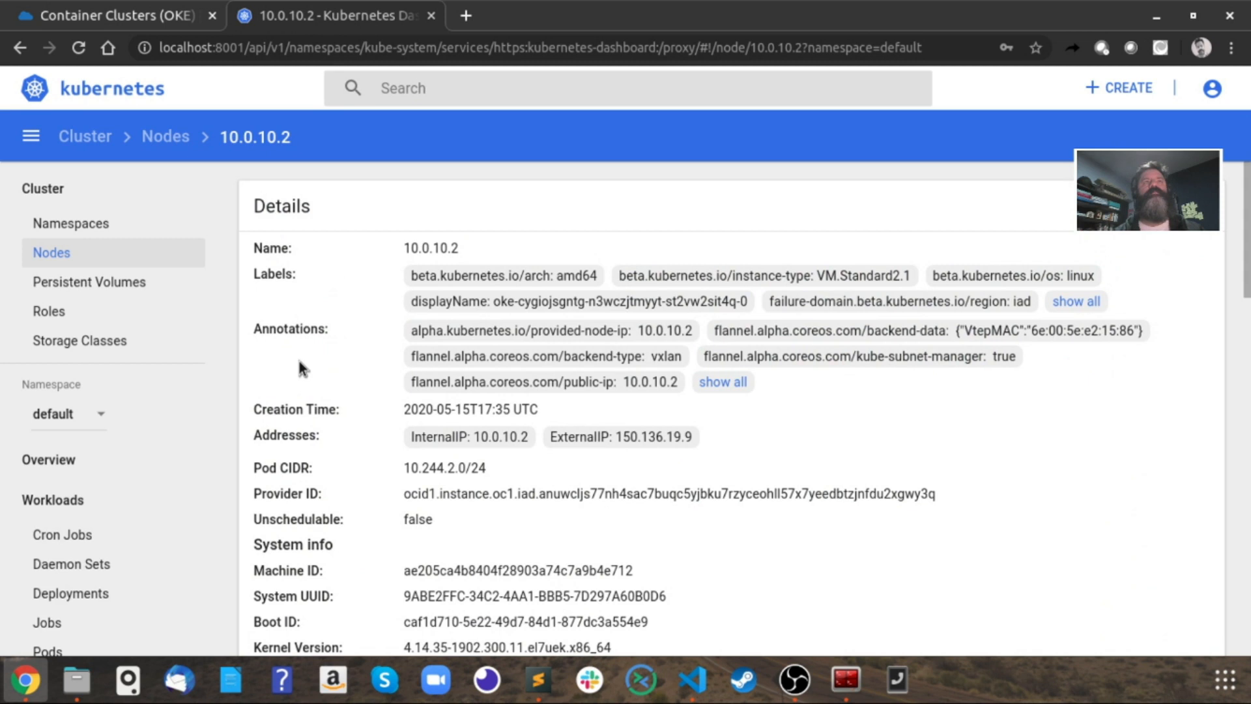
pyautogui.scroll(-5, 301, 368)
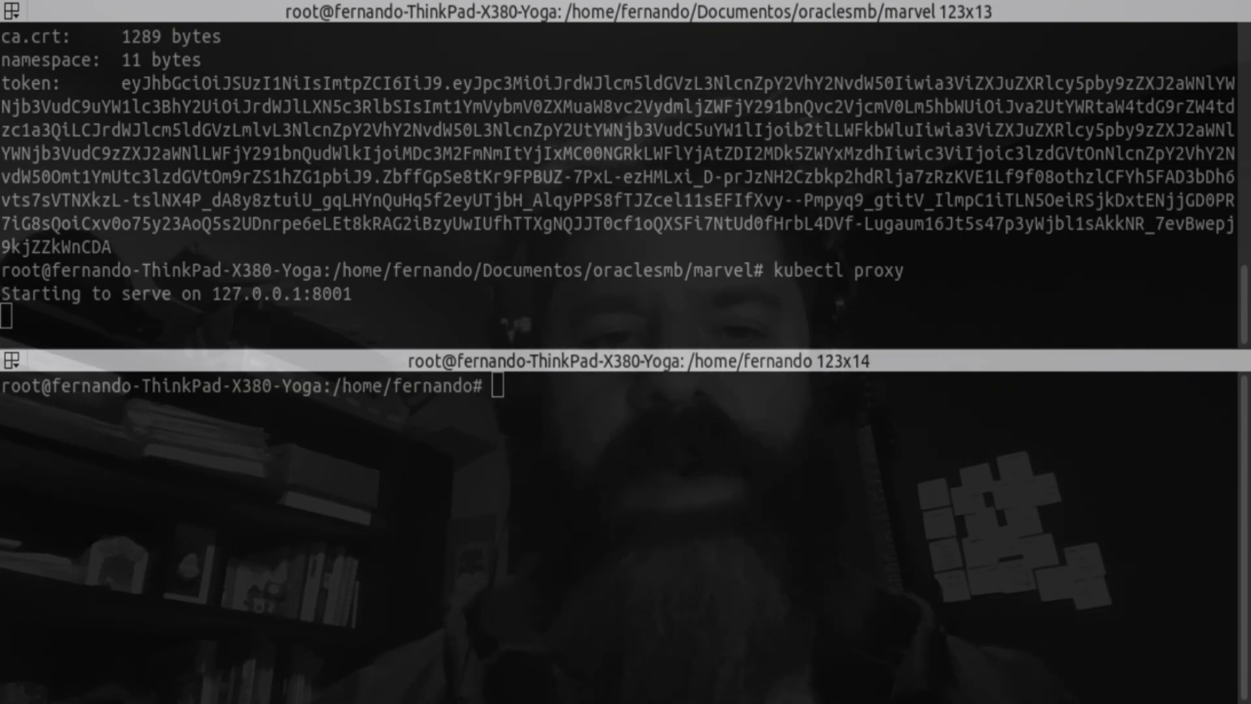
# Step: Switch to the terminal and create the marvel deployment with kubectl run, using image iad.ocir.io/idsvh8rxij5e/idsvh8rxij5e/marvel:v1 and port 5000
pyautogui.hotkey('alt', 'Tab')
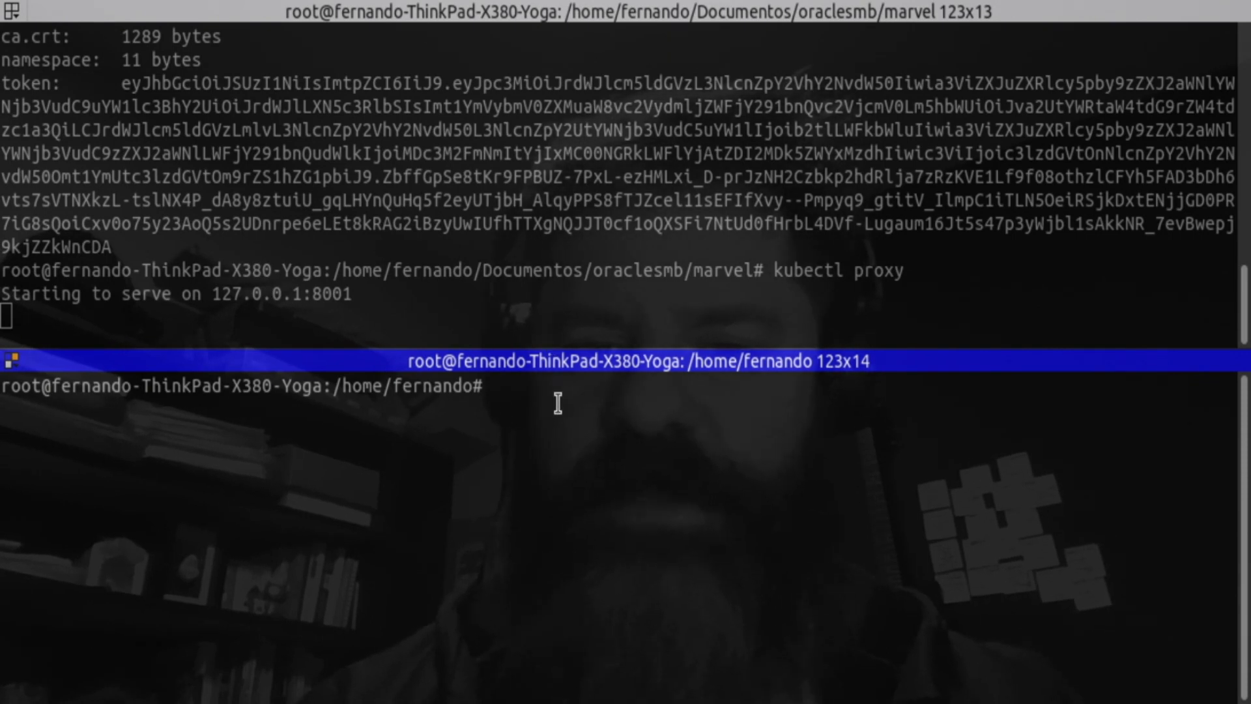
pyautogui.write('kubectl')
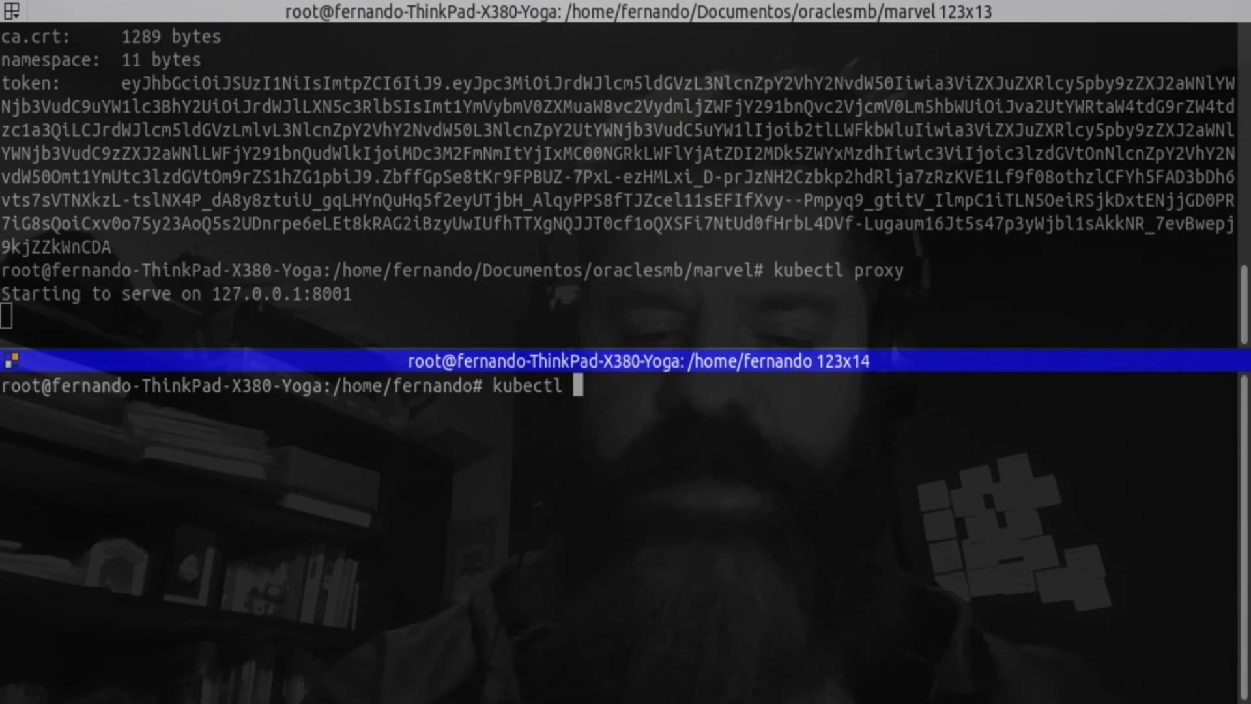
pyautogui.write(' run marvel ')
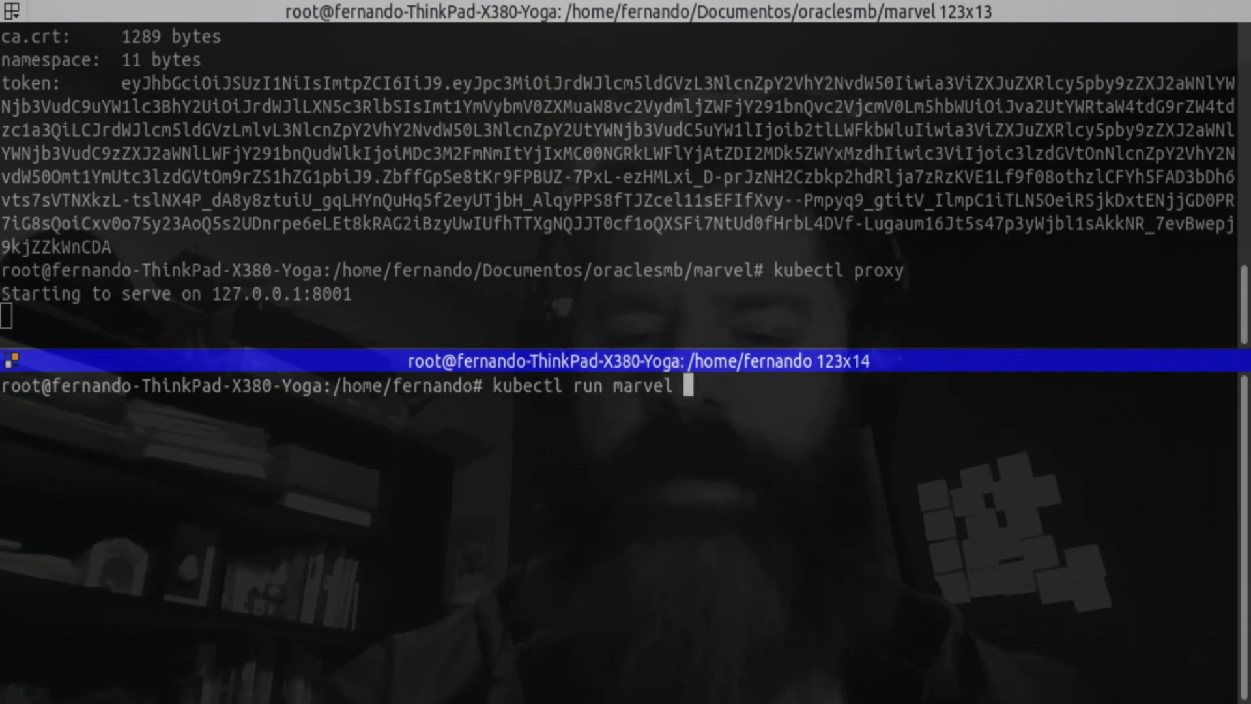
pyautogui.write('--mage')
pyautogui.press('BackSpace')
pyautogui.write('image')
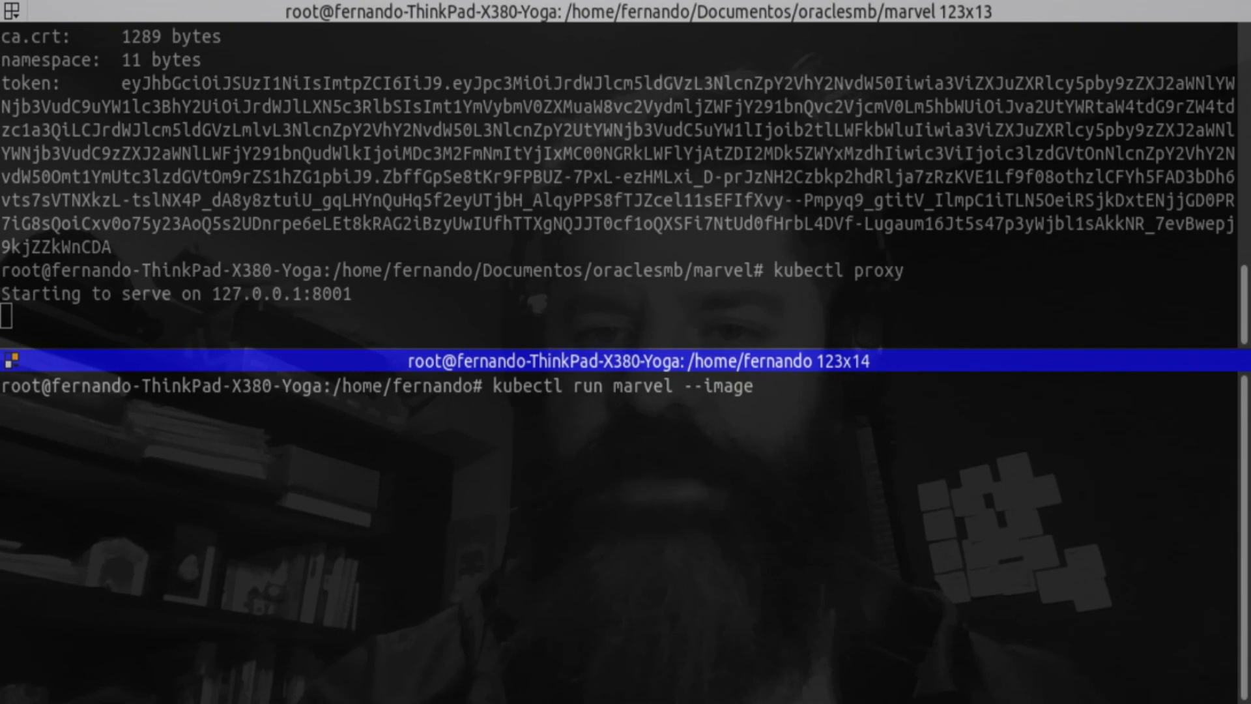
pyautogui.write('=')
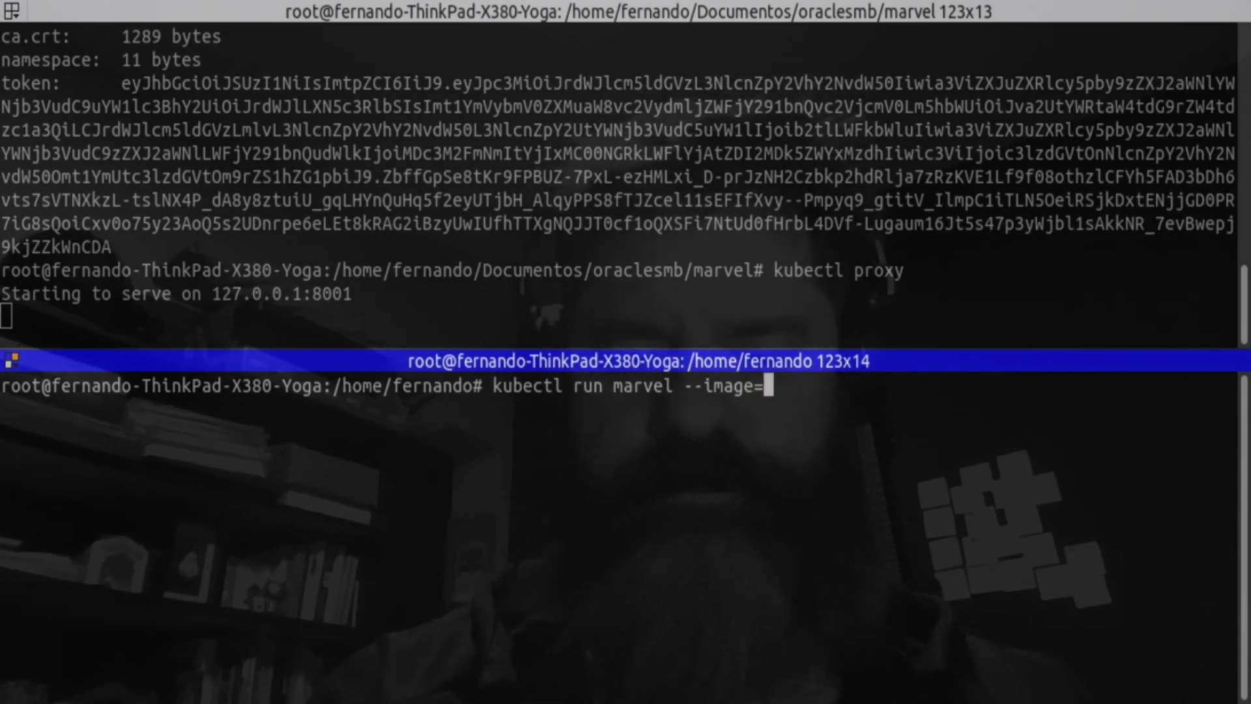
pyautogui.write('iad.ocir')
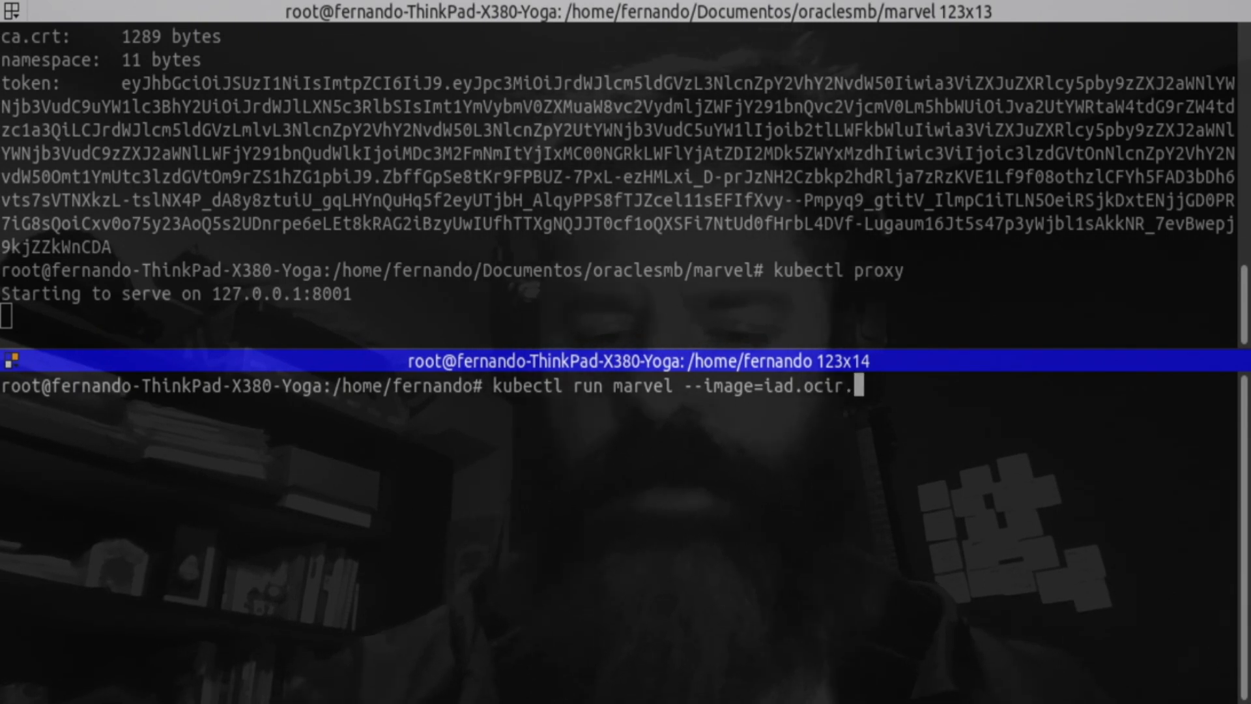
pyautogui.write('.')
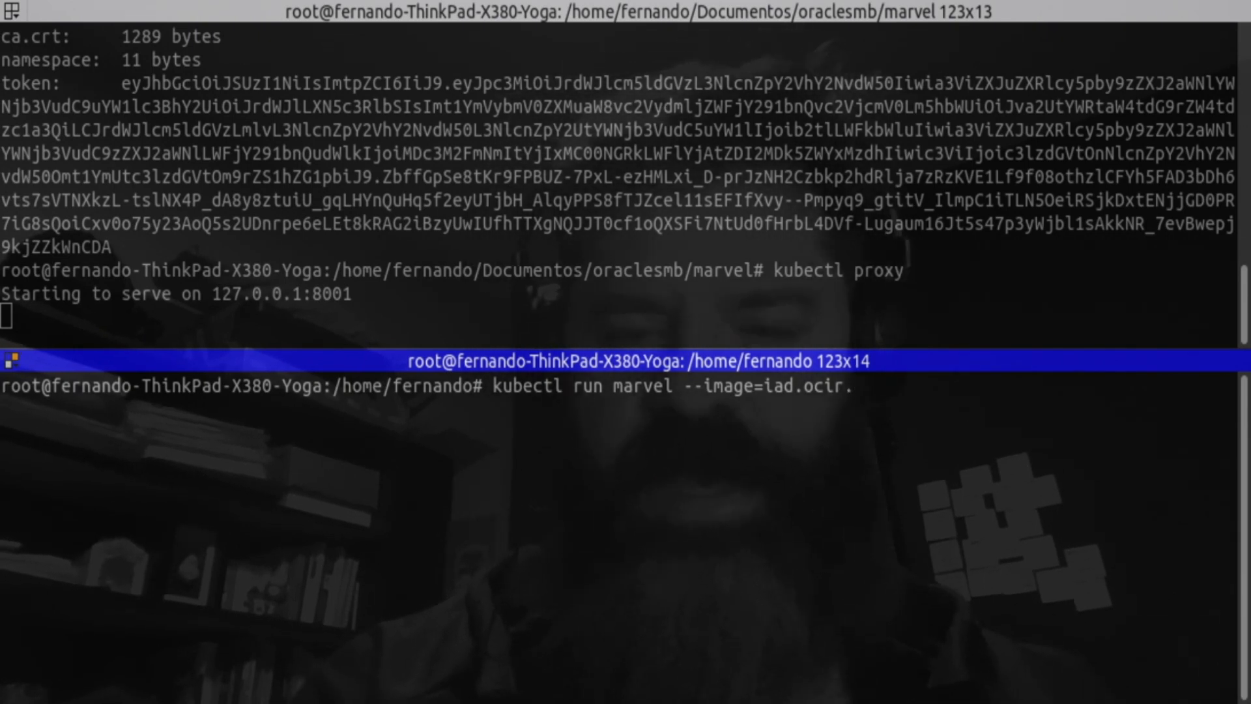
pyautogui.write('io/idsvh8rxij5e/')
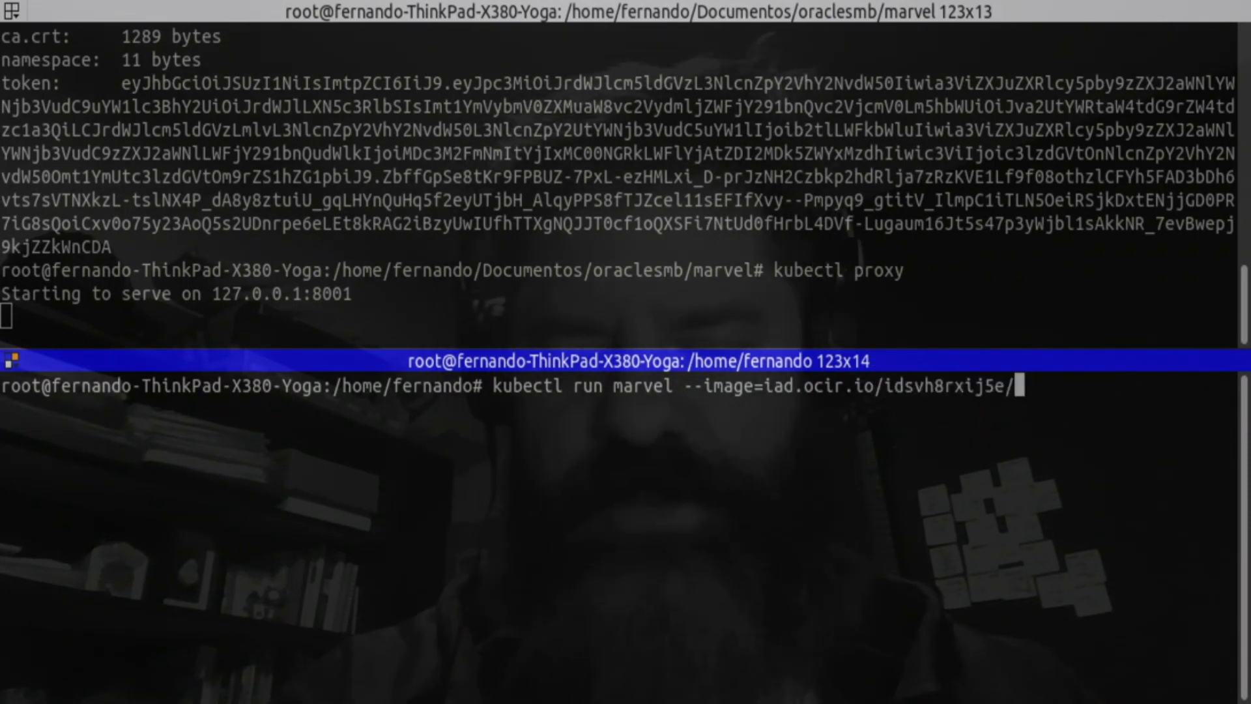
pyautogui.write('/idsvh8rxij5e/')
pyautogui.press('Left')
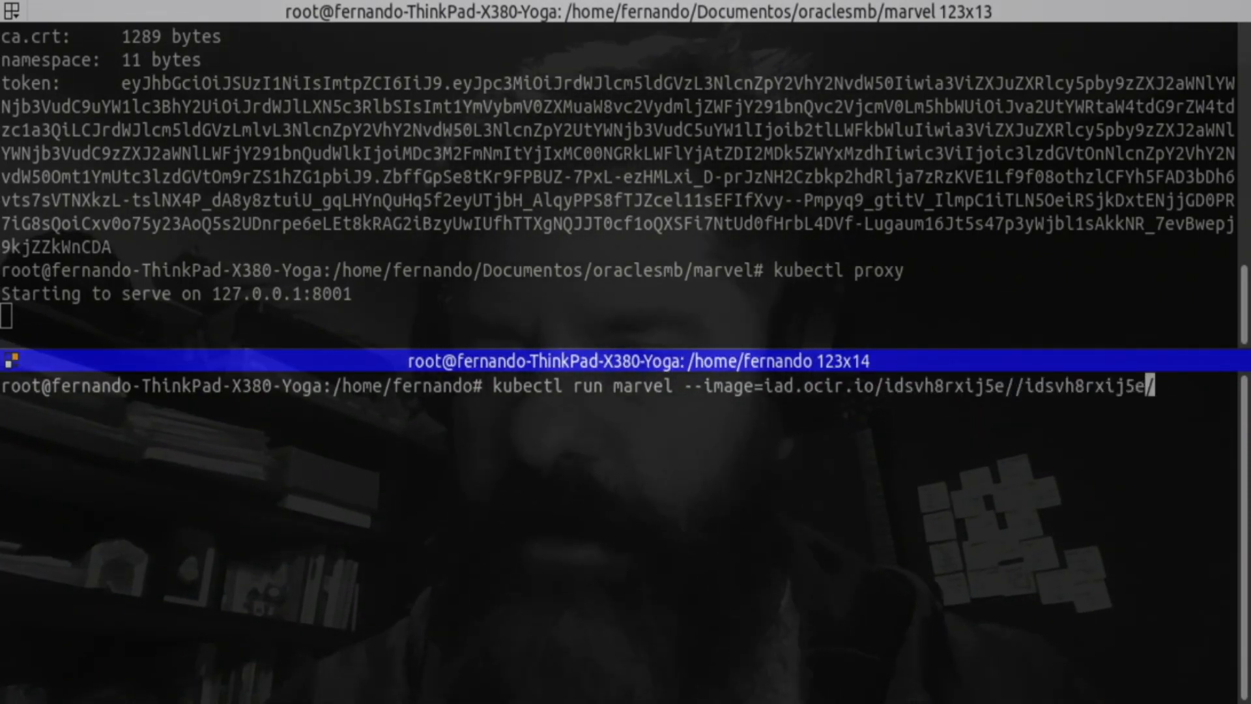
pyautogui.press('BackSpace')
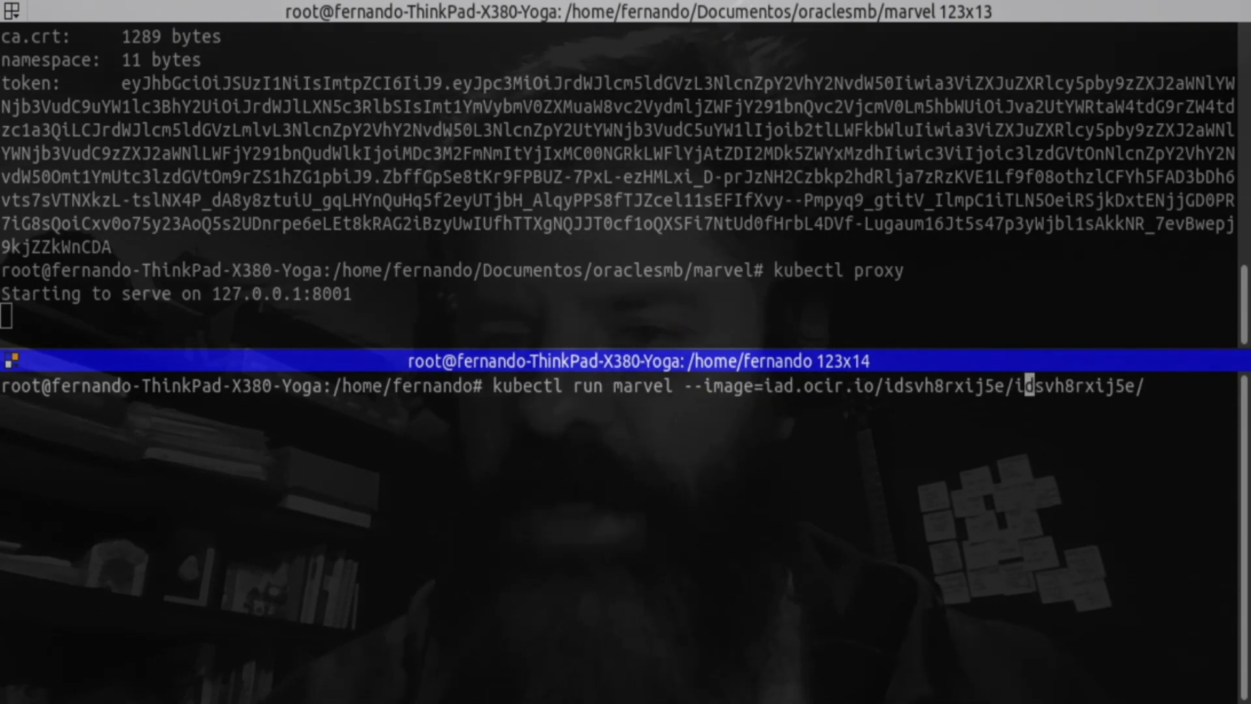
pyautogui.press('End')
pyautogui.write('marvel')
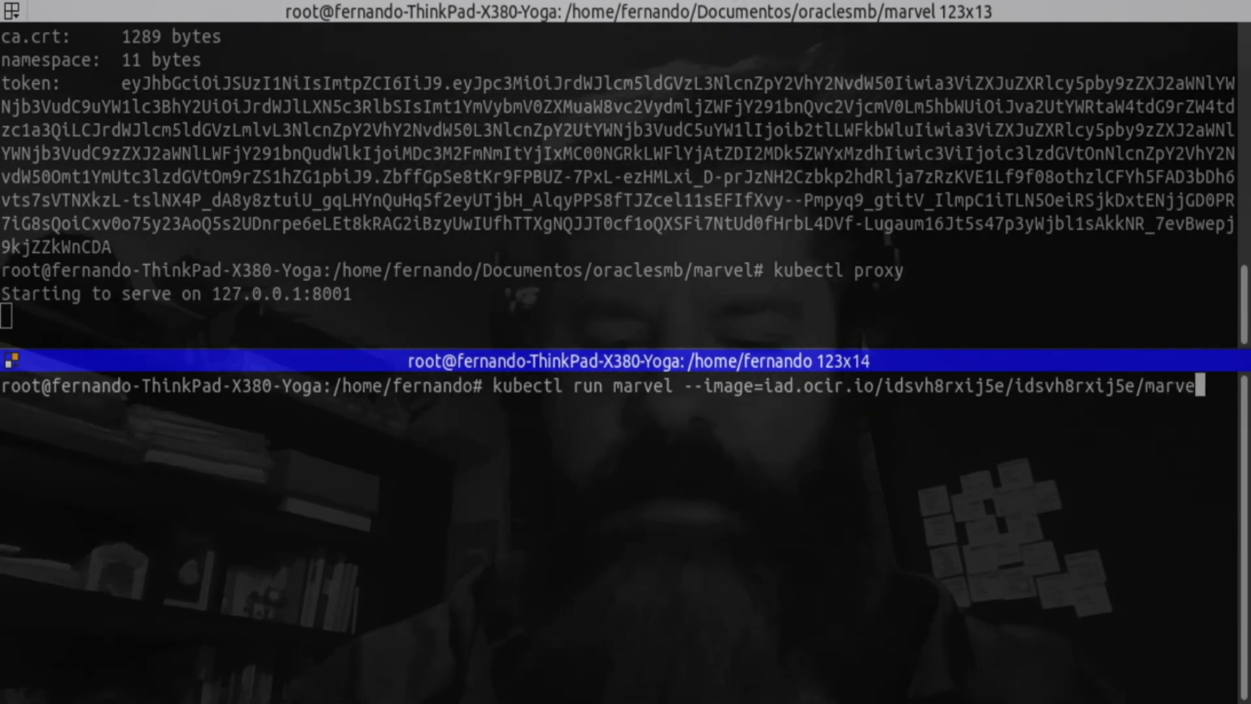
pyautogui.write(':v1')
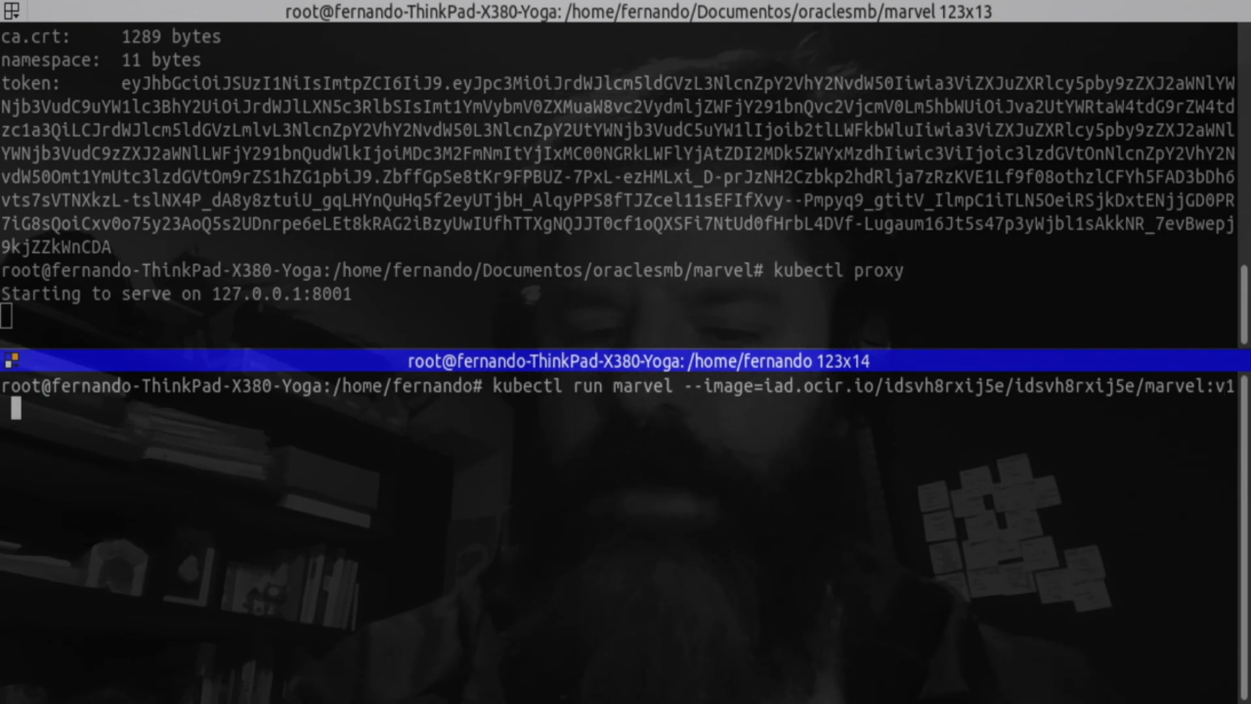
pyautogui.write(' --port')
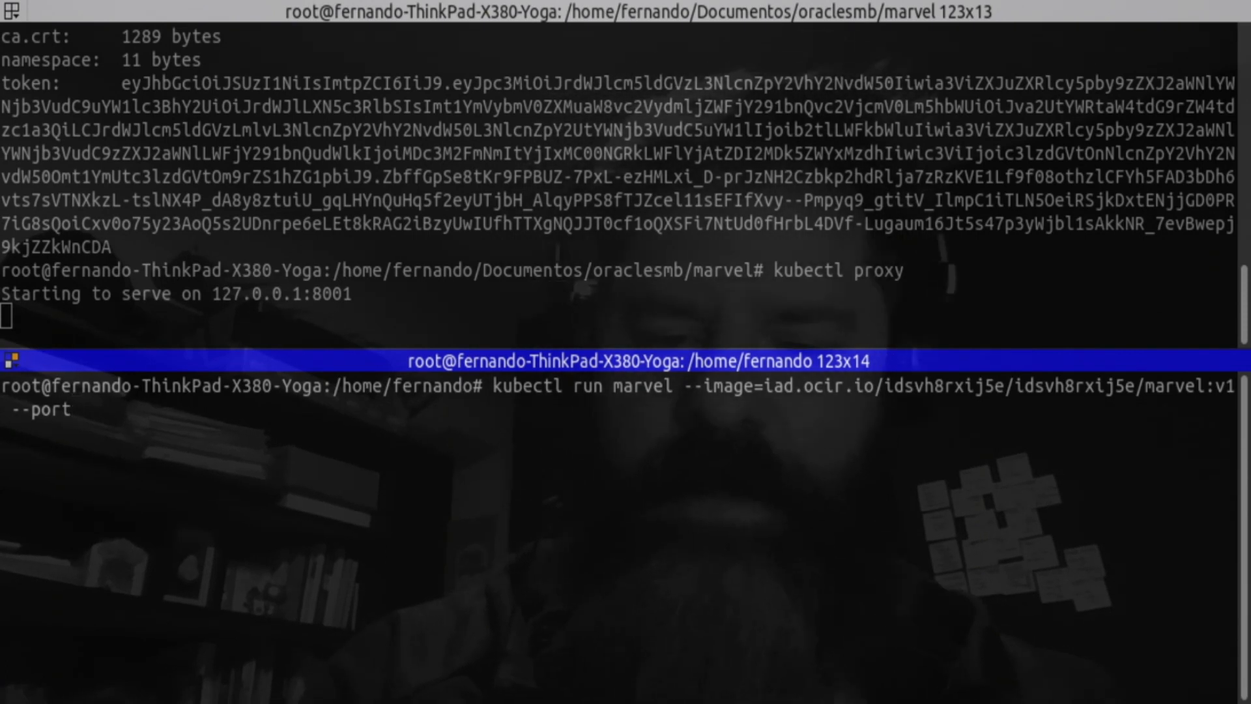
pyautogui.write('=5000')
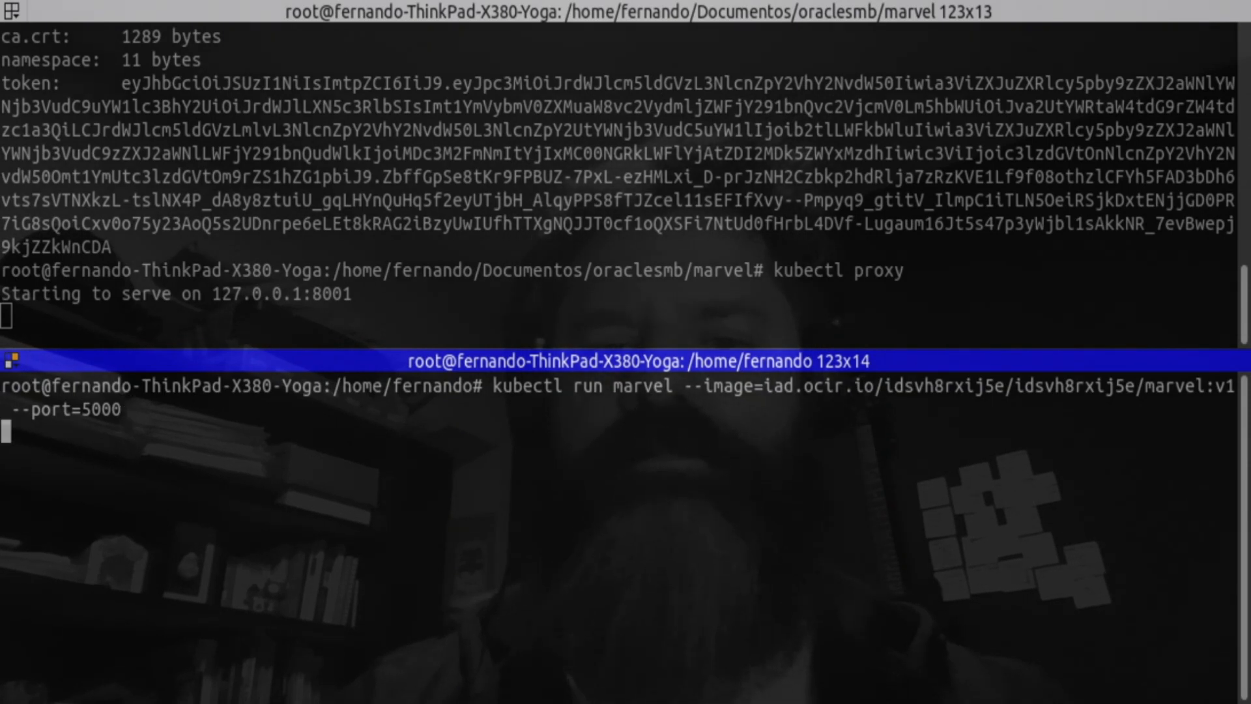
pyautogui.press('Return')
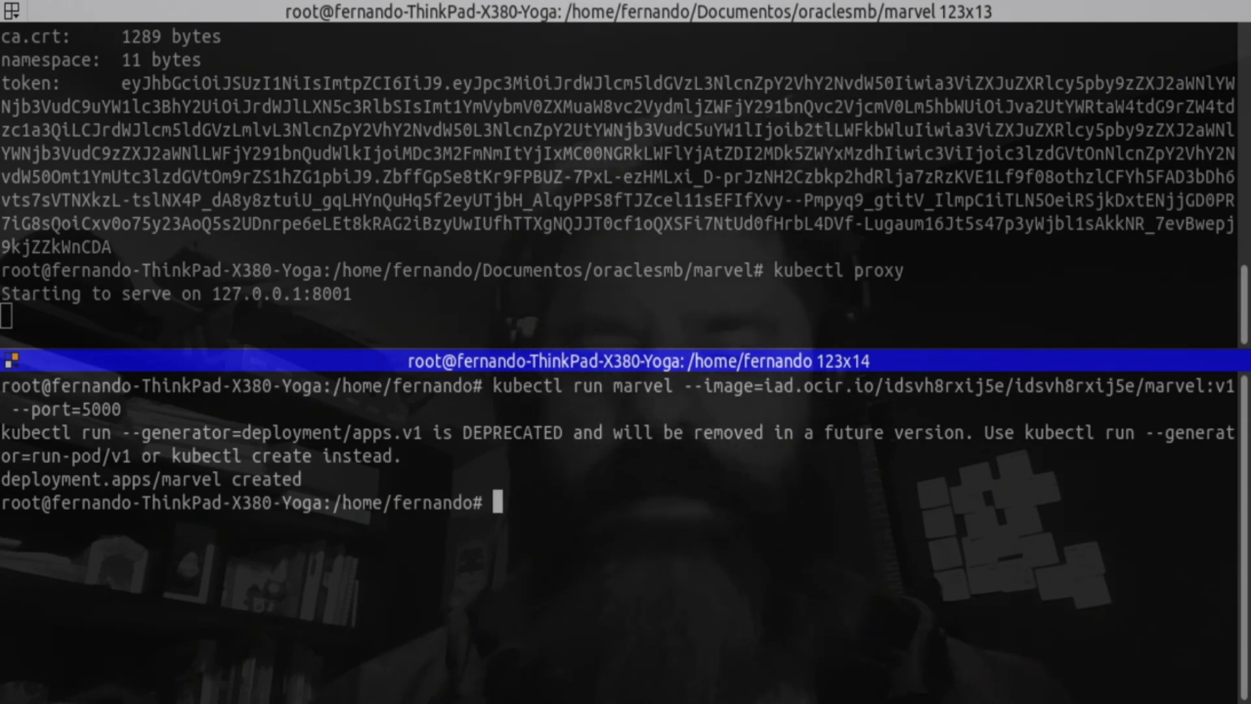
# Step: List the cluster's deployments with kubectl get deployments
pyautogui.write('kubectl')
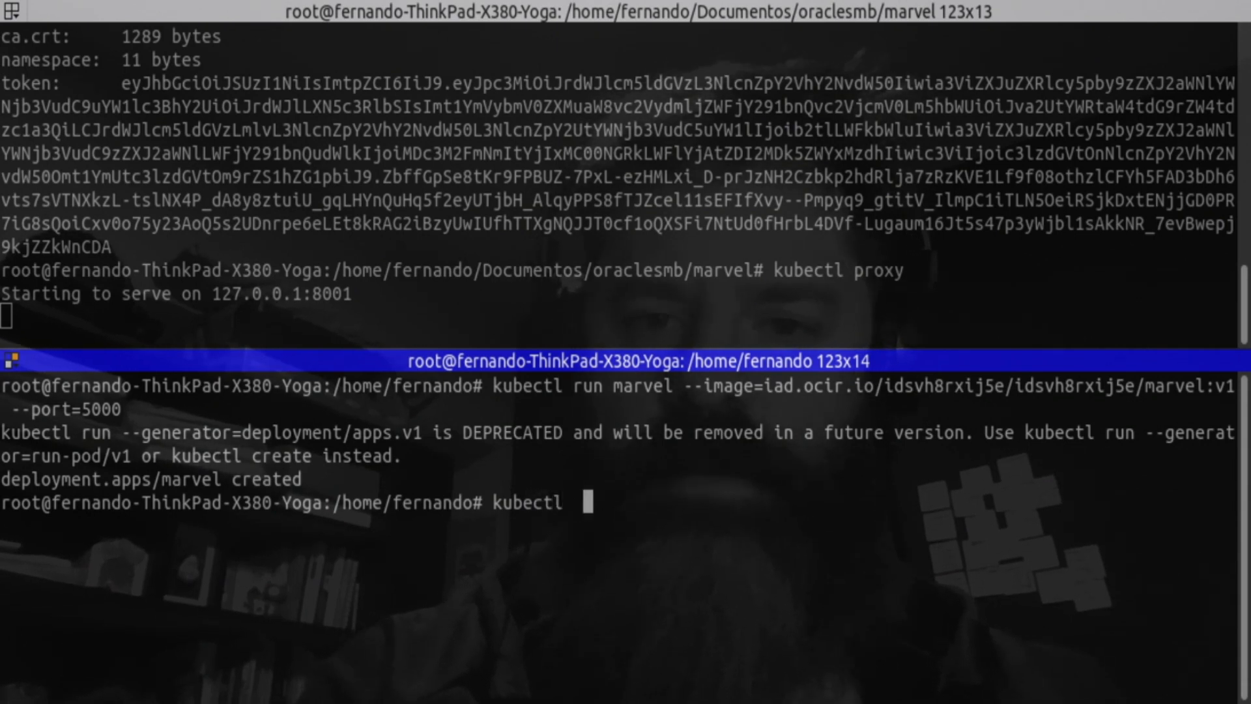
pyautogui.press('BackSpace')
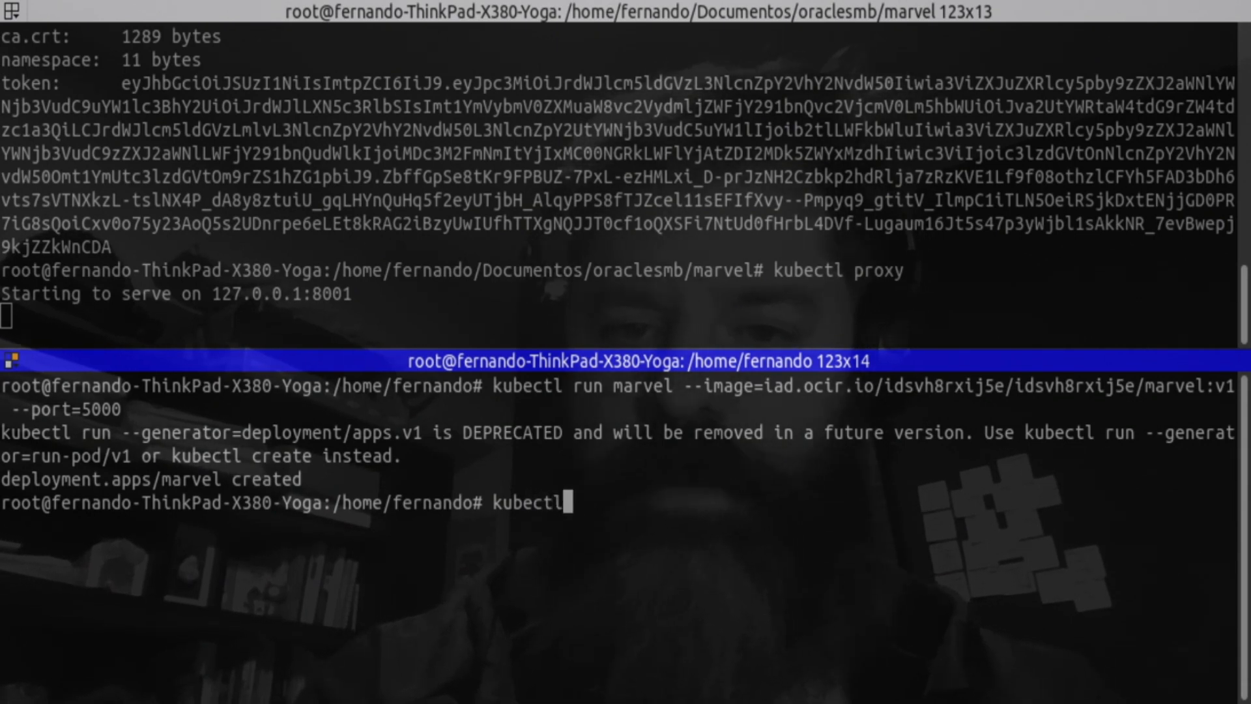
pyautogui.write('get de')
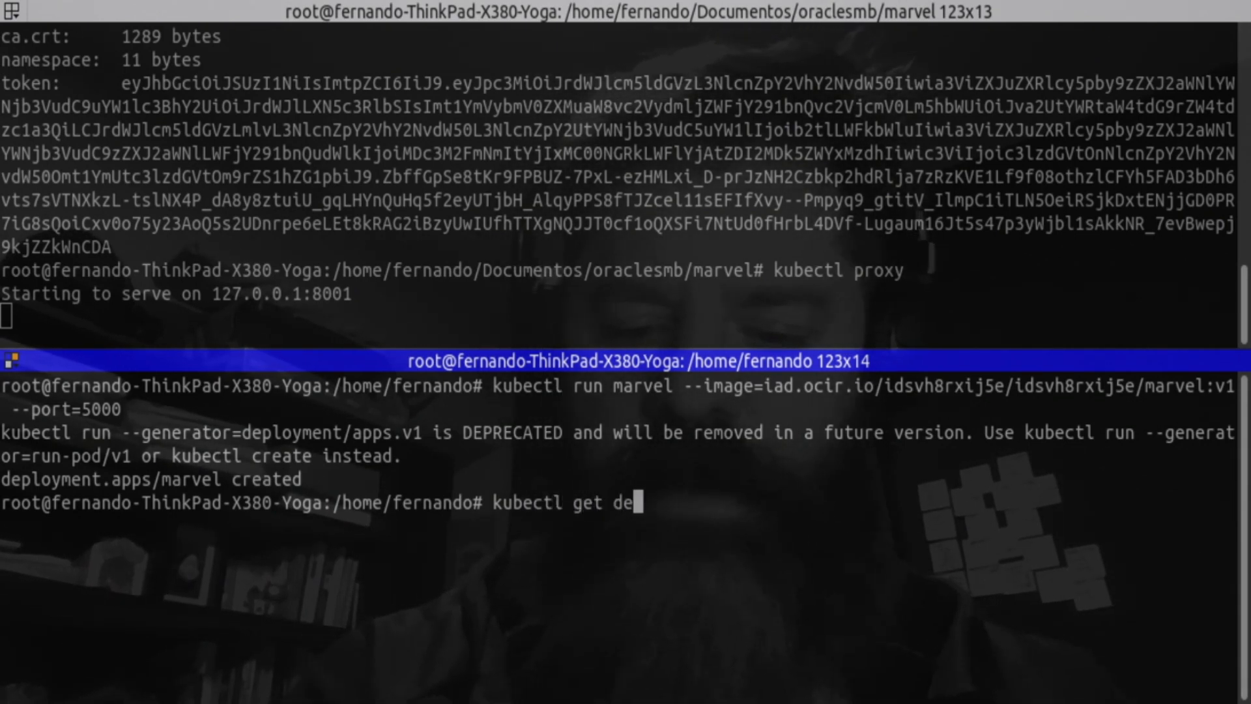
pyautogui.write('ployments')
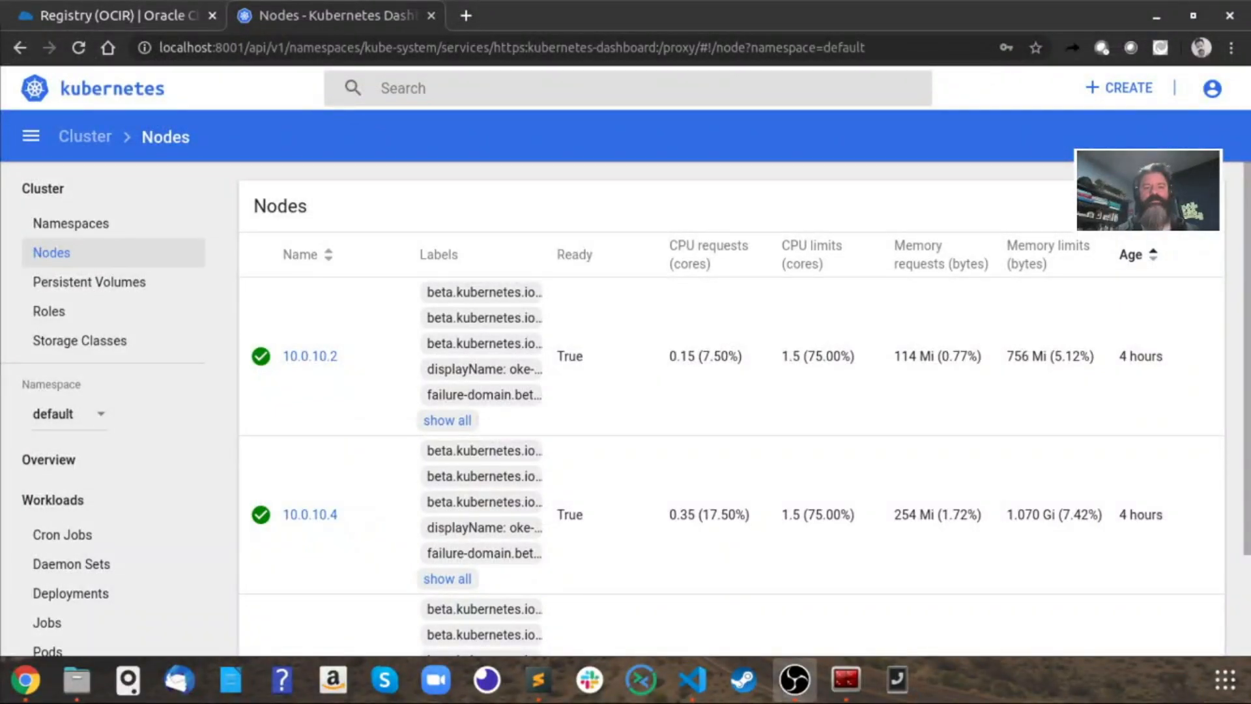
# Step: In the Kubernetes Dashboard, open the marvel deployment and examine its details, replica sets, autoscalers and events
pyautogui.scroll(-3, 114, 500)
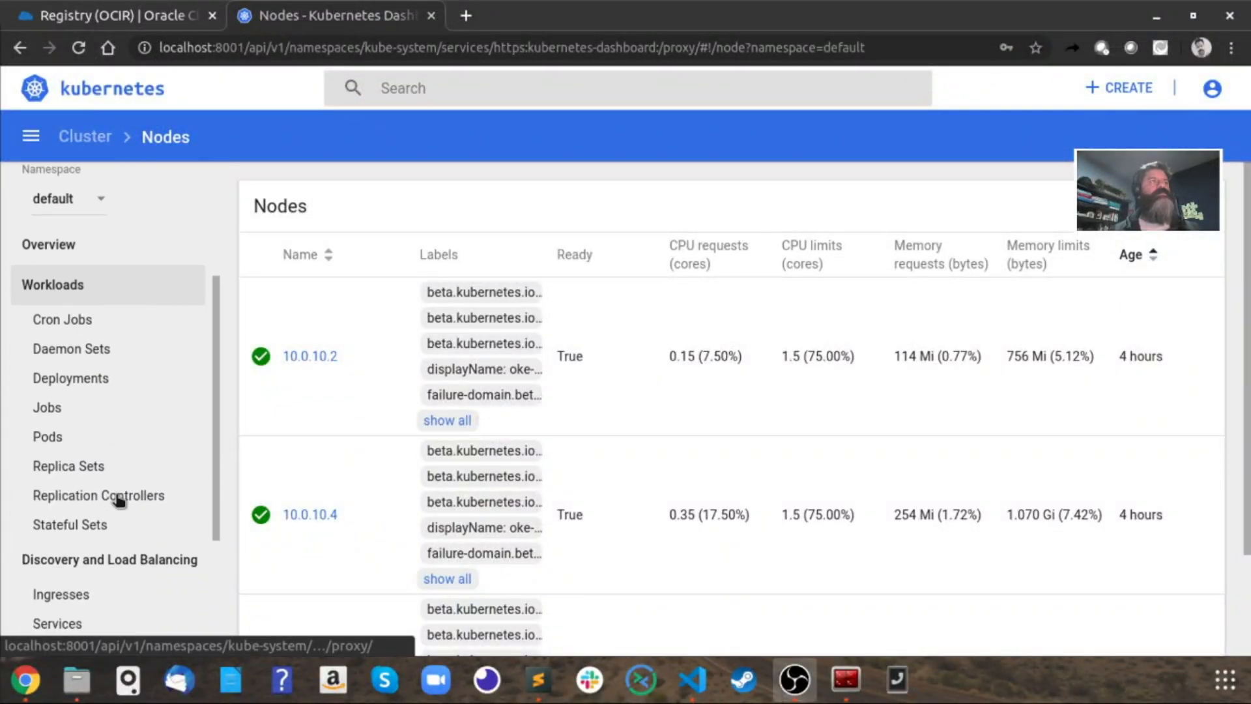
pyautogui.click(103, 380)
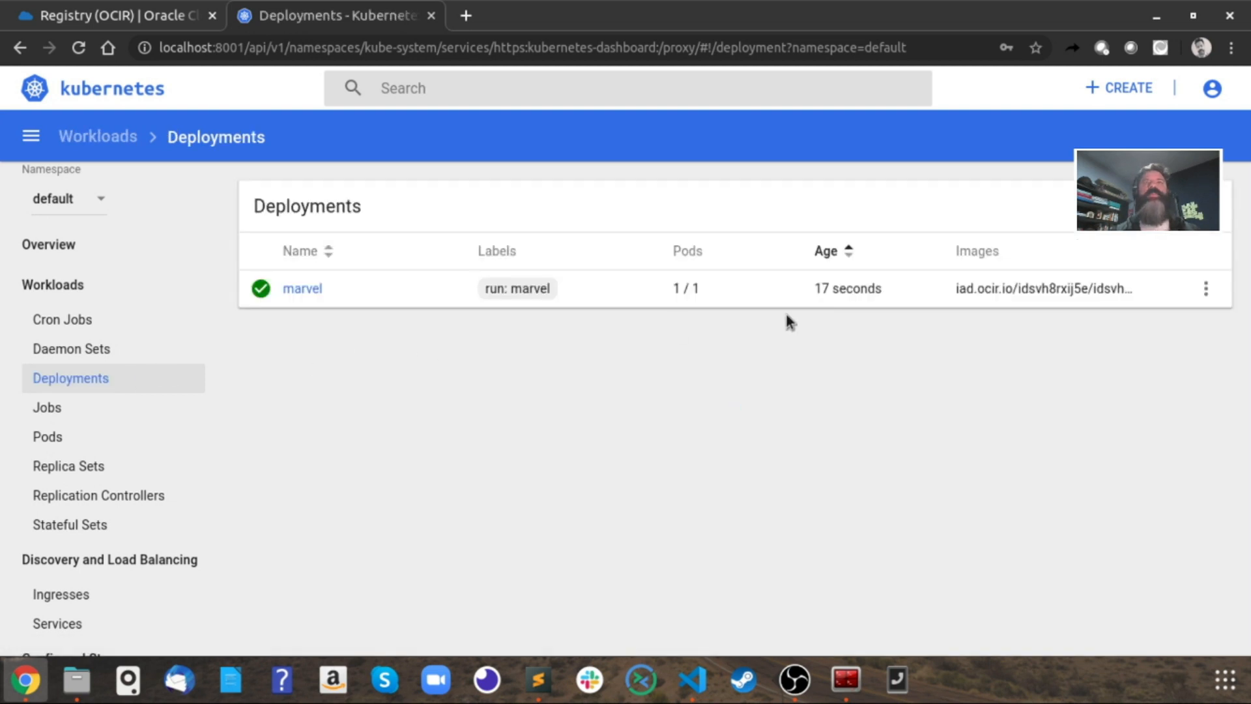
pyautogui.click(306, 296)
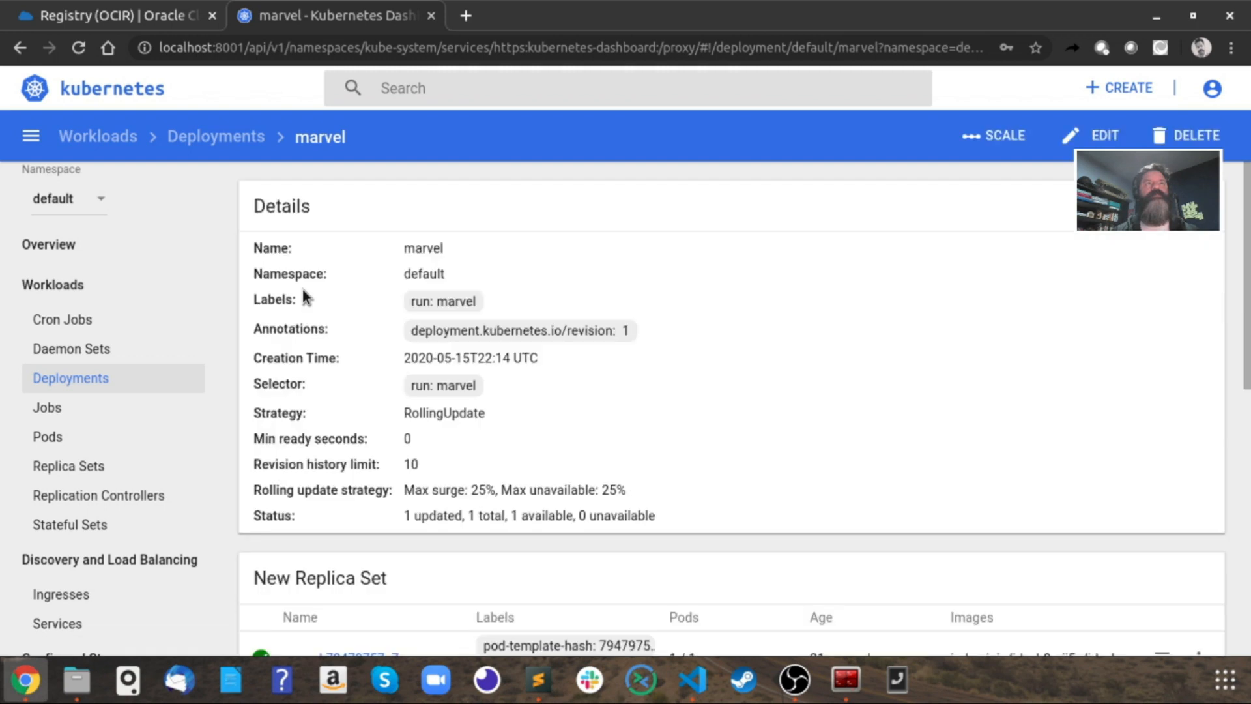
pyautogui.scroll(-5, 481, 357)
pyautogui.scroll(-3, 482, 361)
pyautogui.scroll(-2, 482, 362)
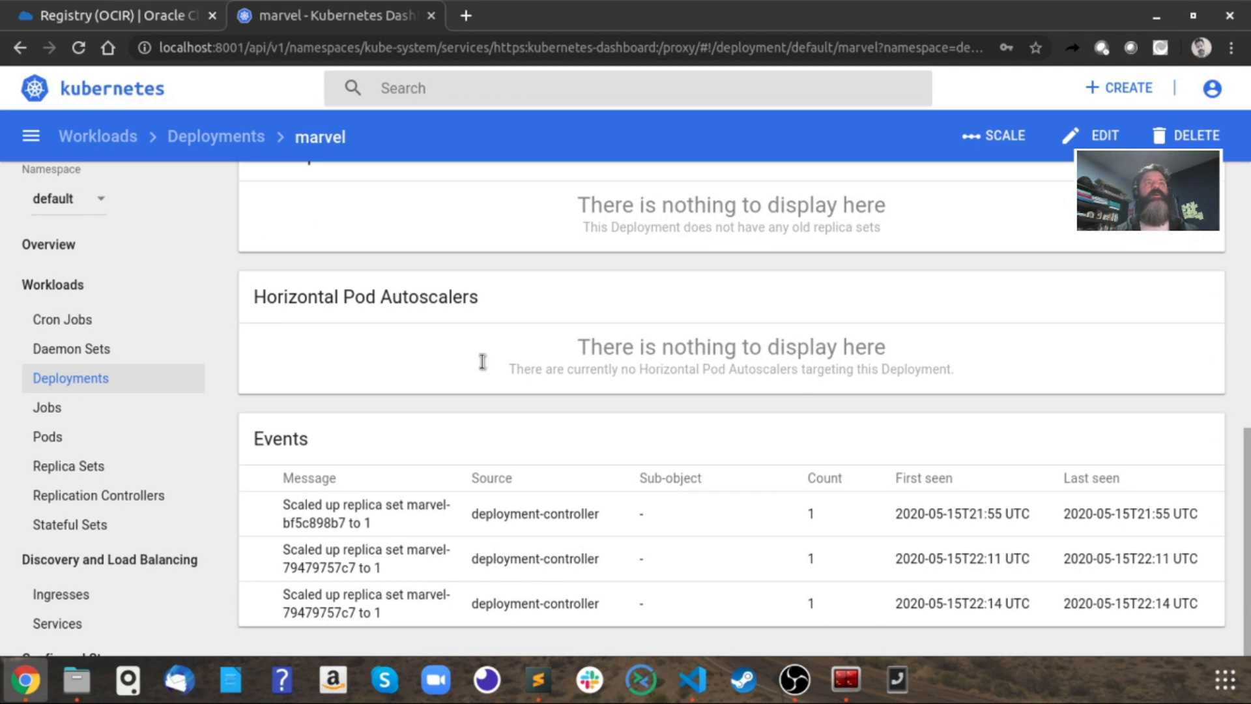
pyautogui.scroll(7, 483, 361)
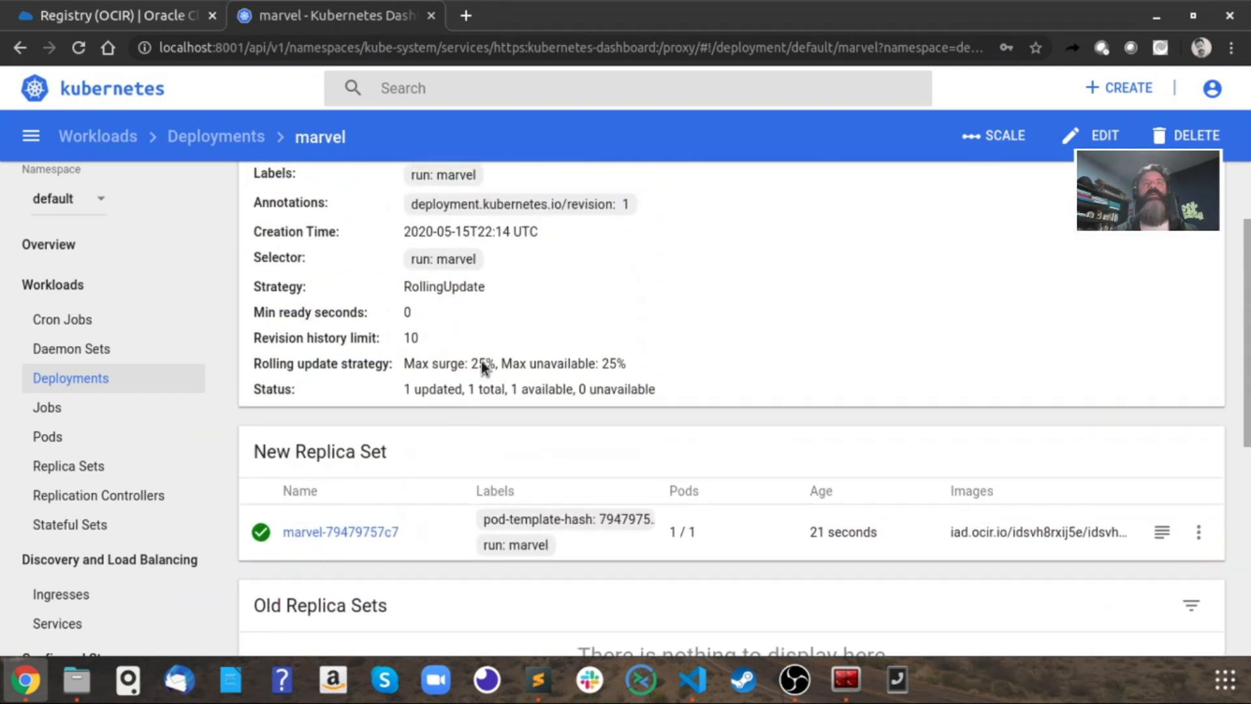
pyautogui.scroll(2, 481, 361)
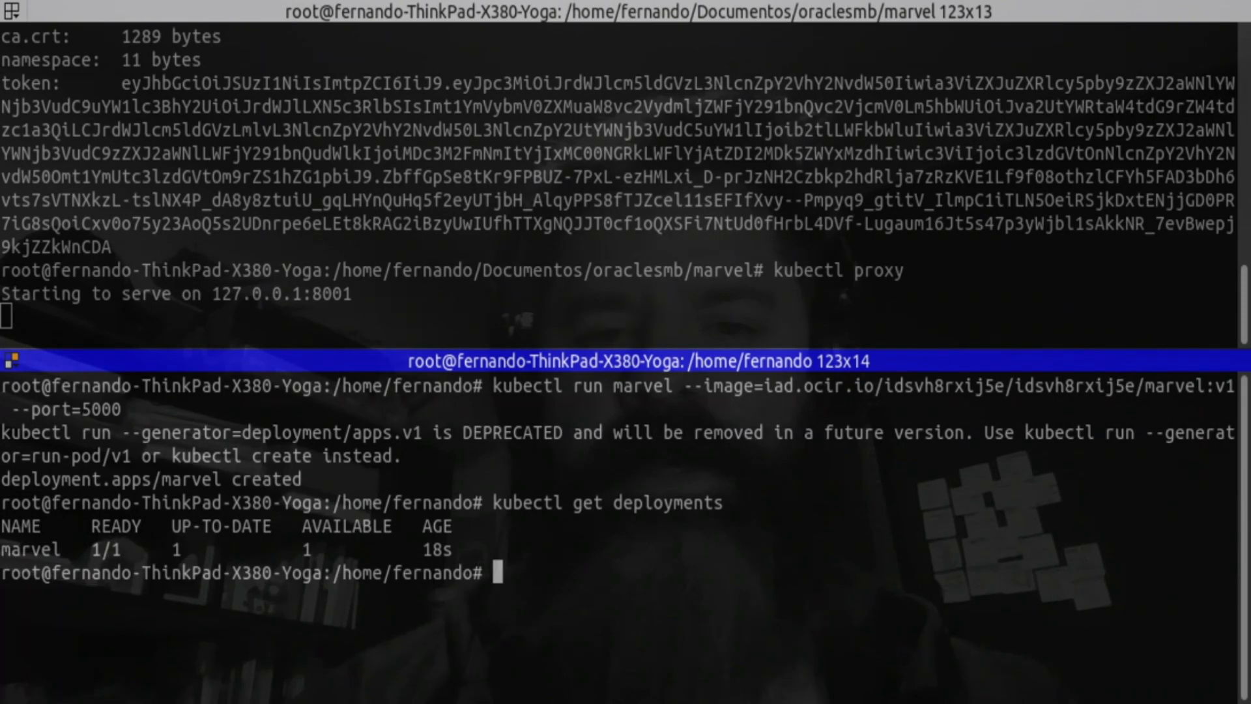
# Step: Return to the terminal and expose the marvel deployment as a service with kubectl expose, using type LoadBalancer
pyautogui.hotkey('alt', 'Tab')
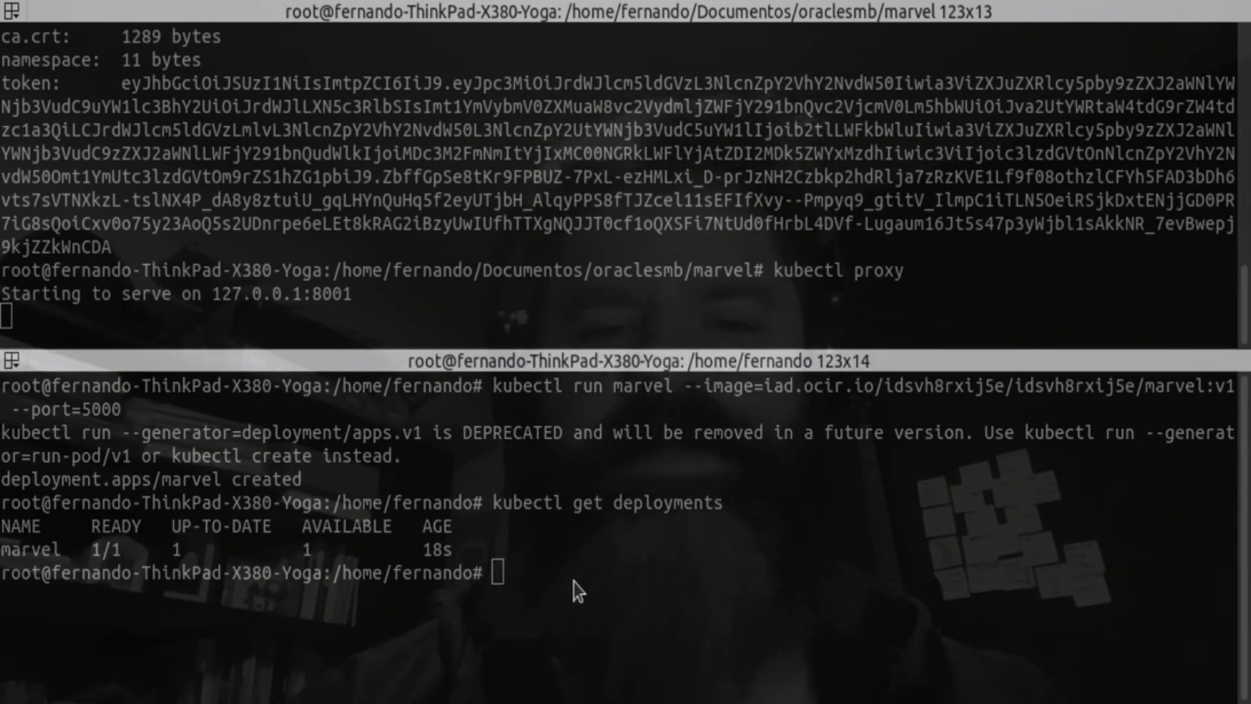
pyautogui.click(575, 582)
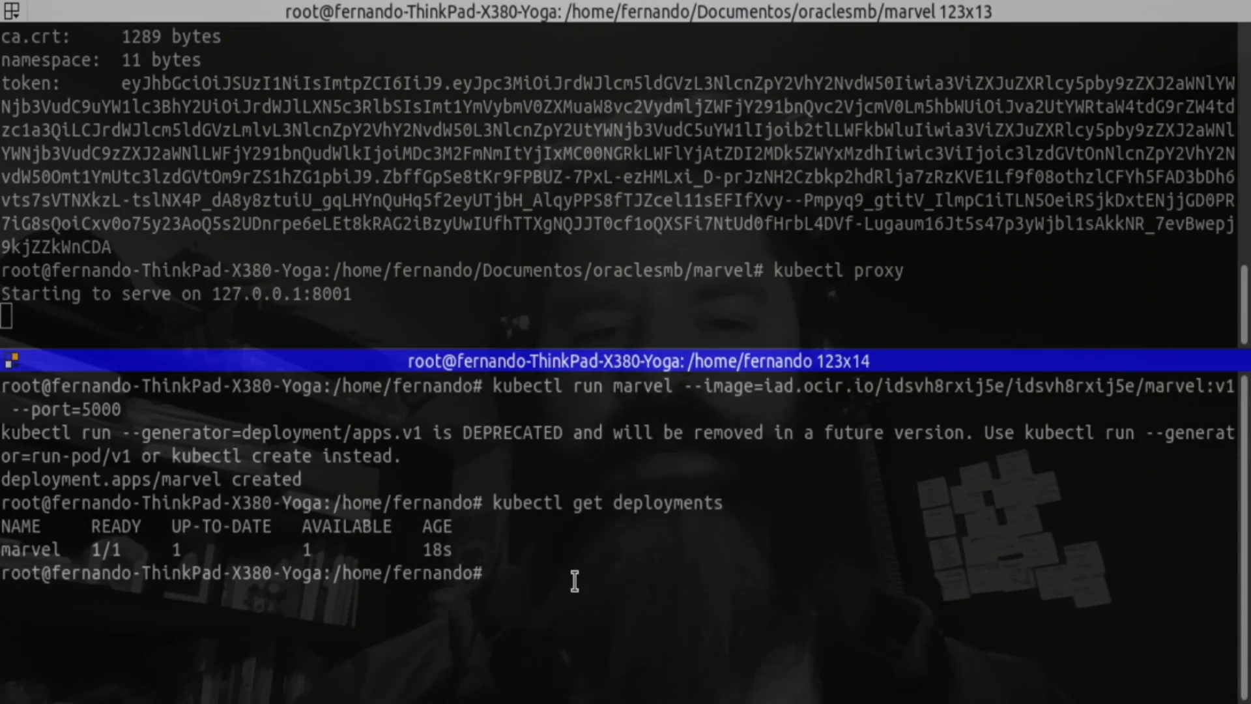
pyautogui.write('kubect')
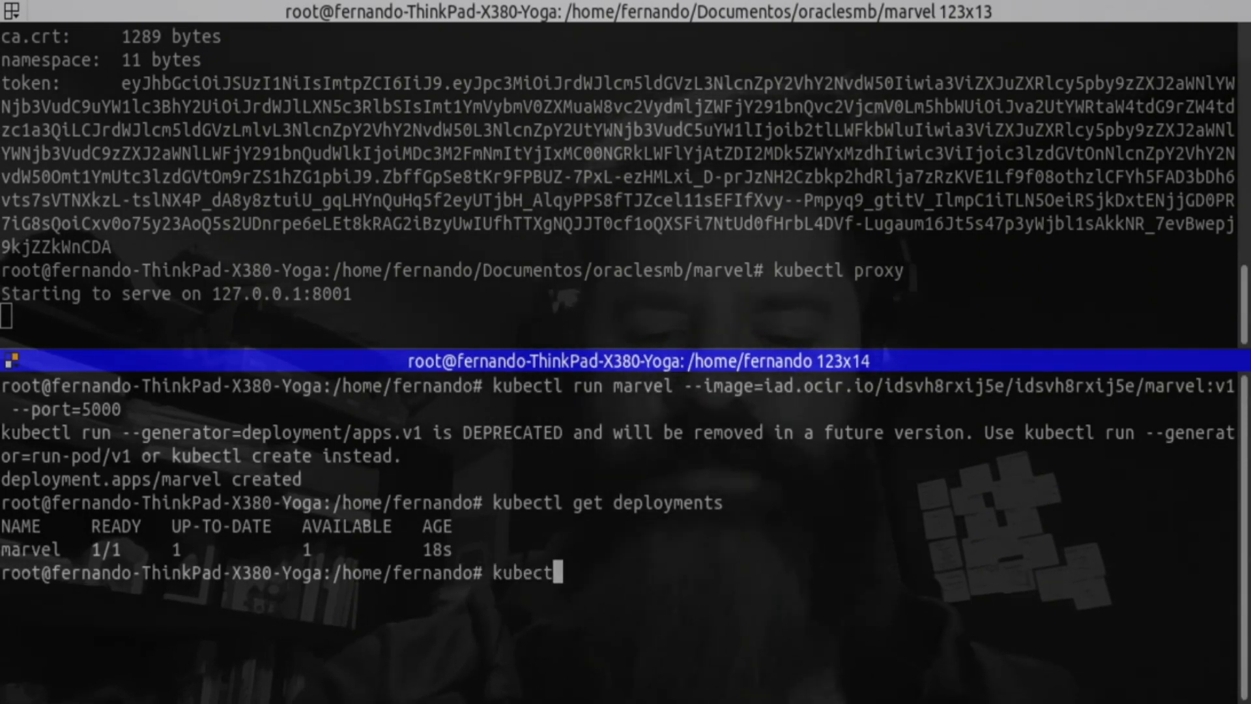
pyautogui.write('l exp')
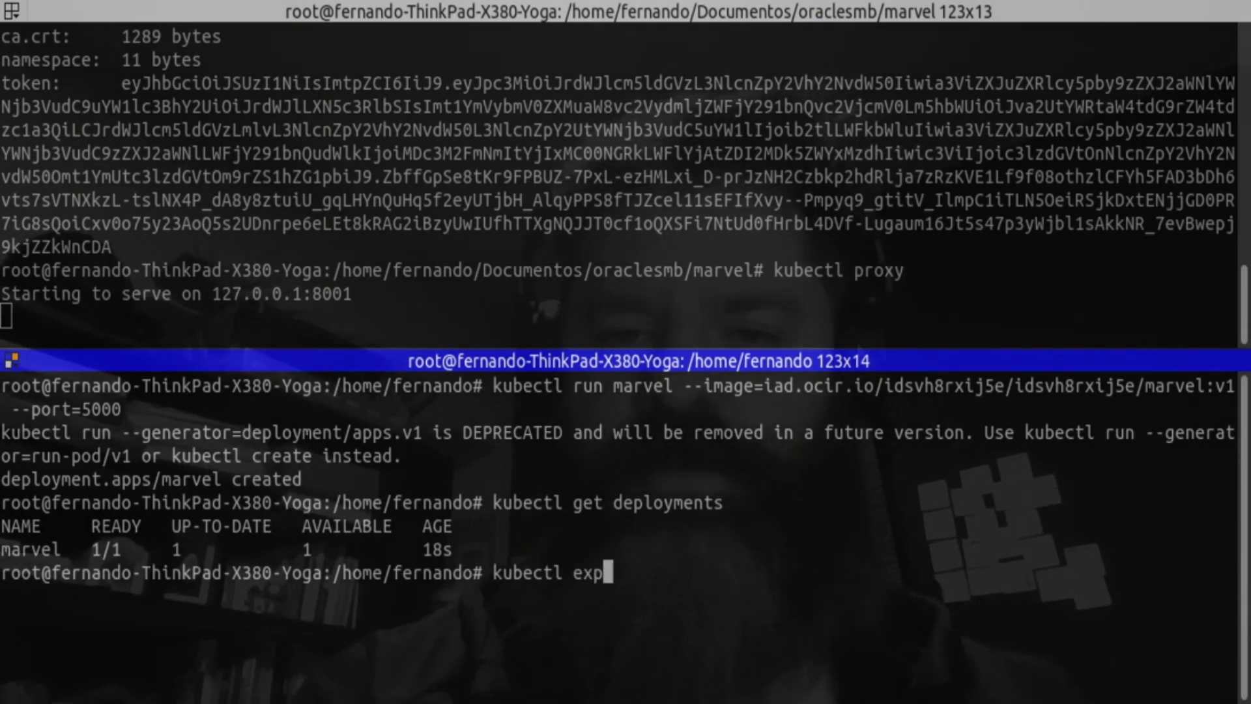
pyautogui.write('ose depl')
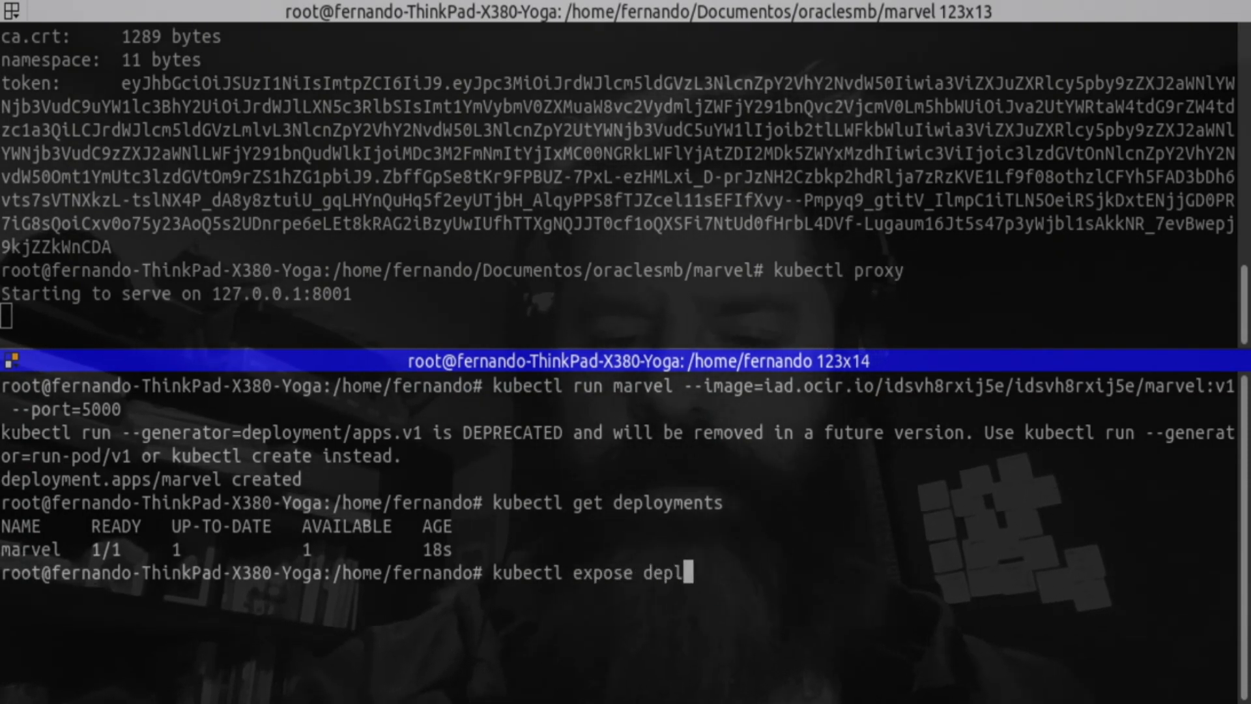
pyautogui.write('oyment ')
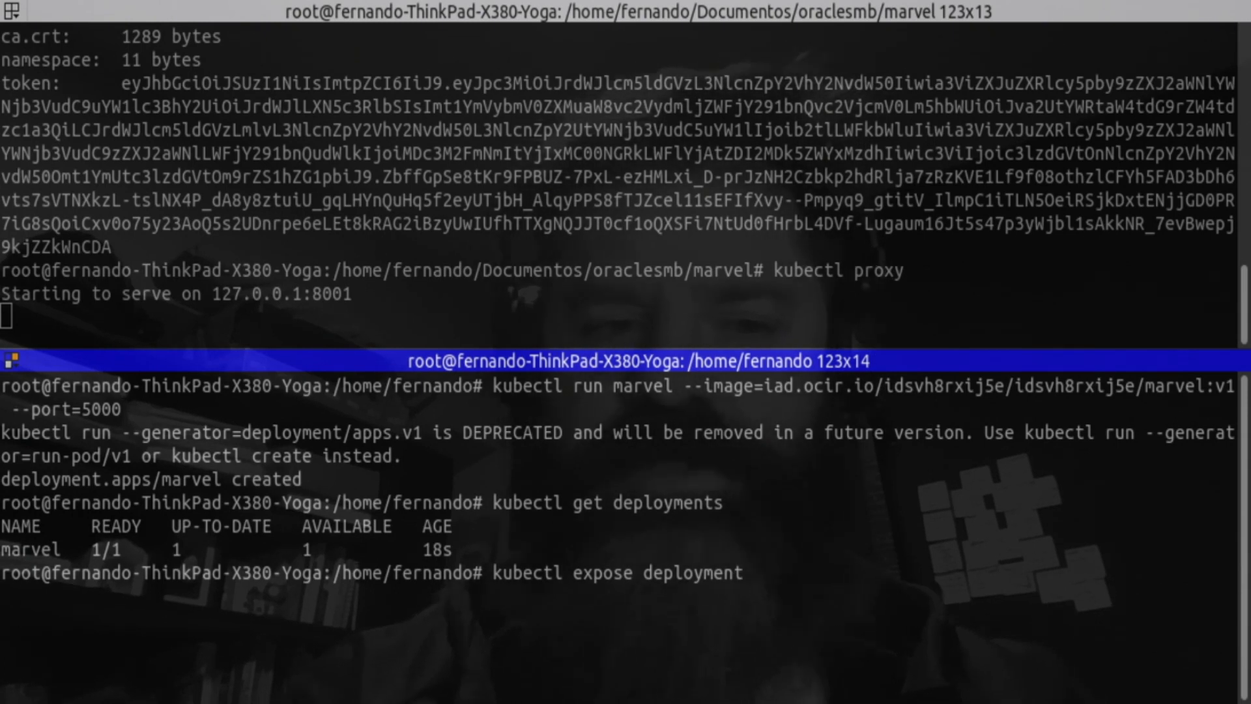
pyautogui.write('marvel')
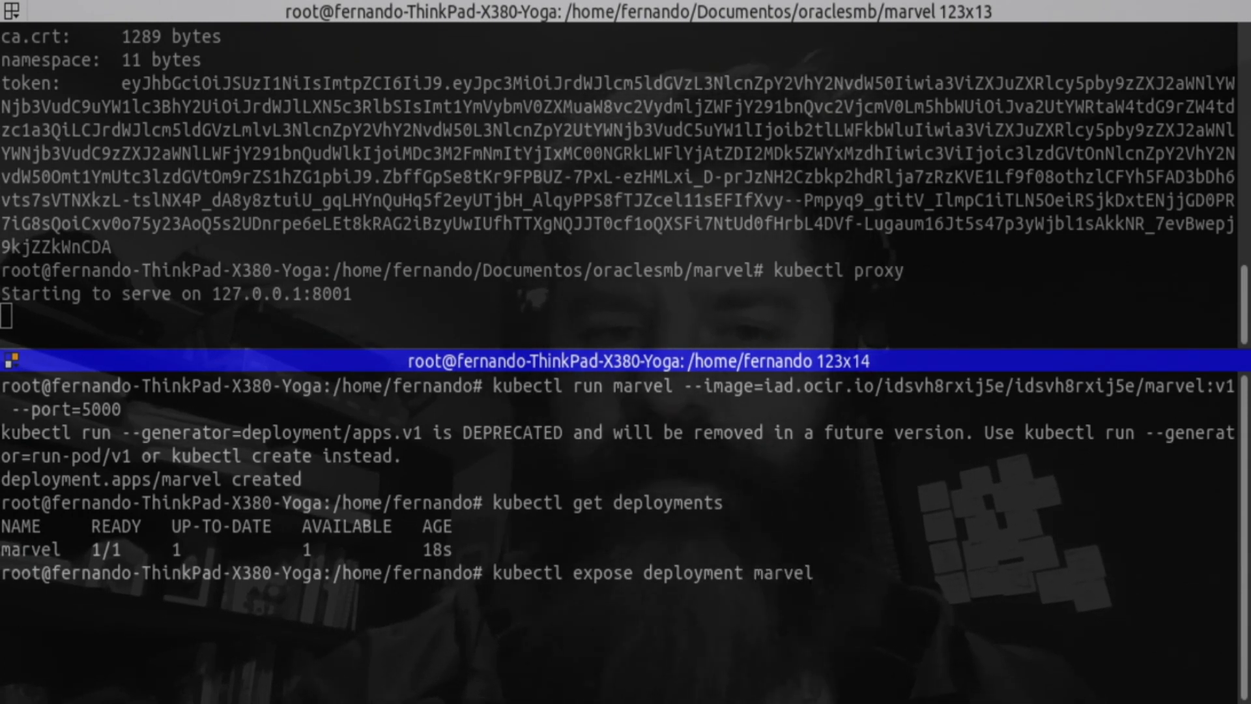
pyautogui.write(' --type')
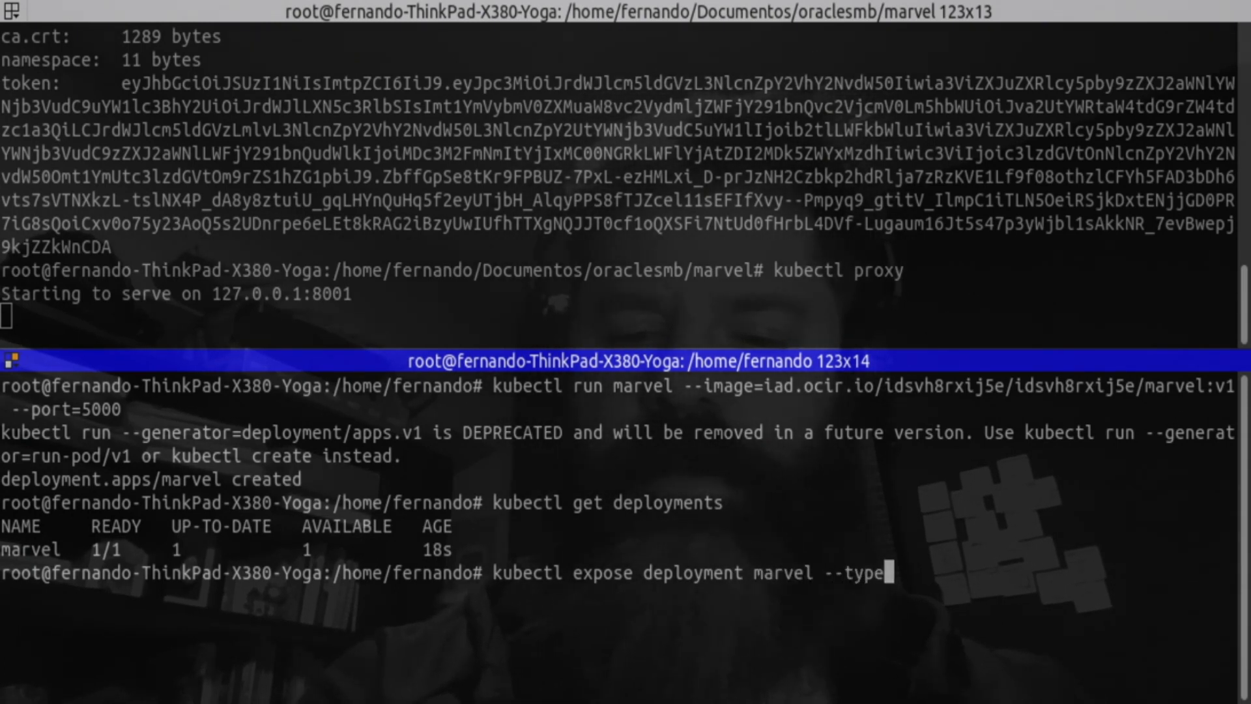
pyautogui.write('=LoadBalancer')
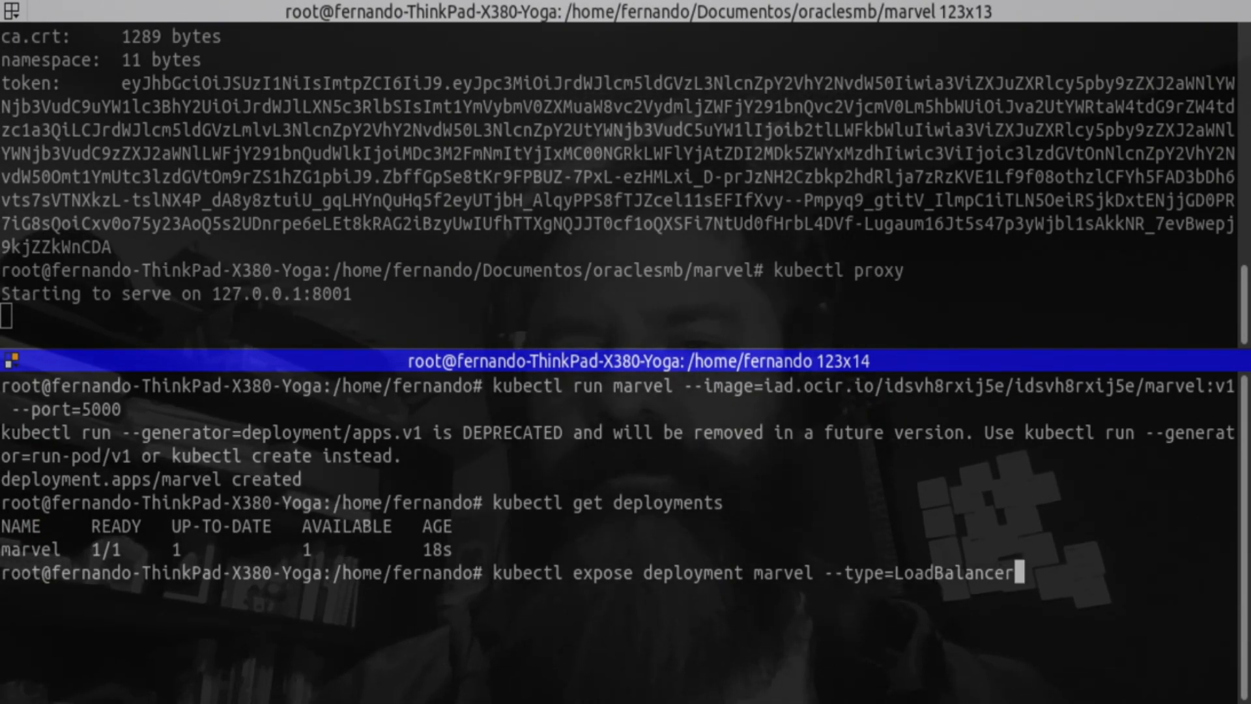
pyautogui.press('Return')
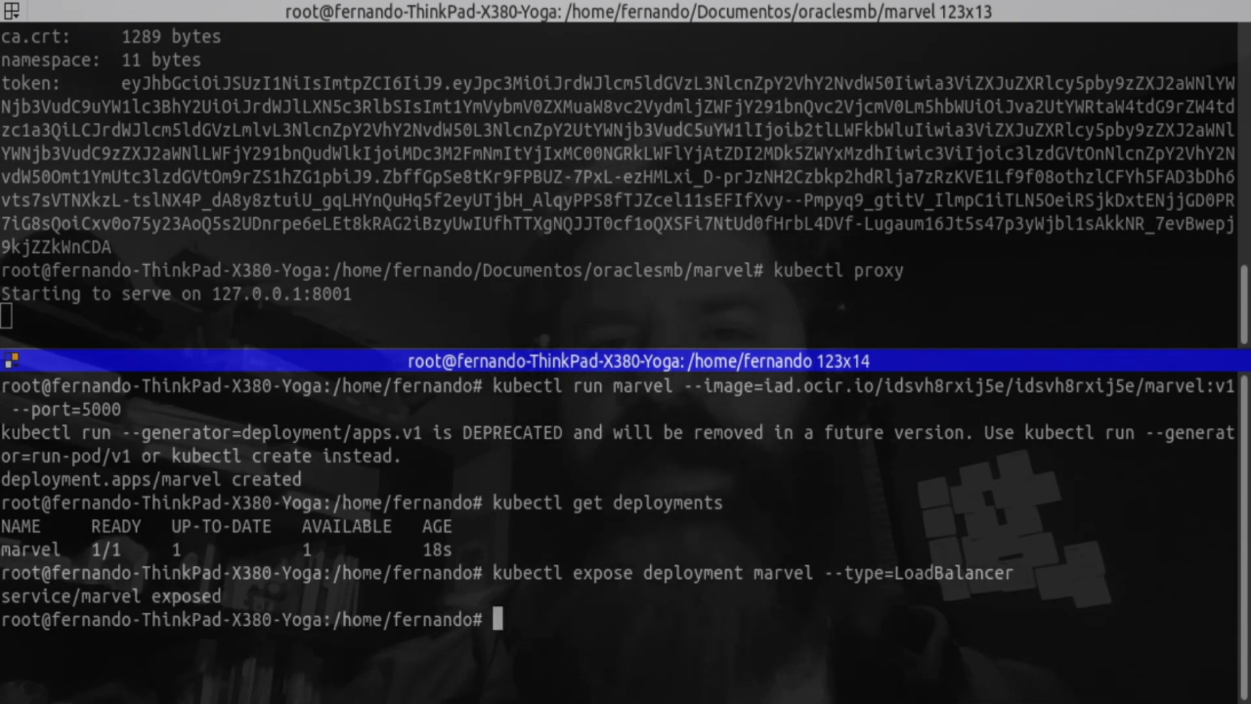
# Step: Switch to the Kubernetes Dashboard, view the marvel service's details, and open its external endpoint on port 5000
pyautogui.hotkey('alt', 'Tab')
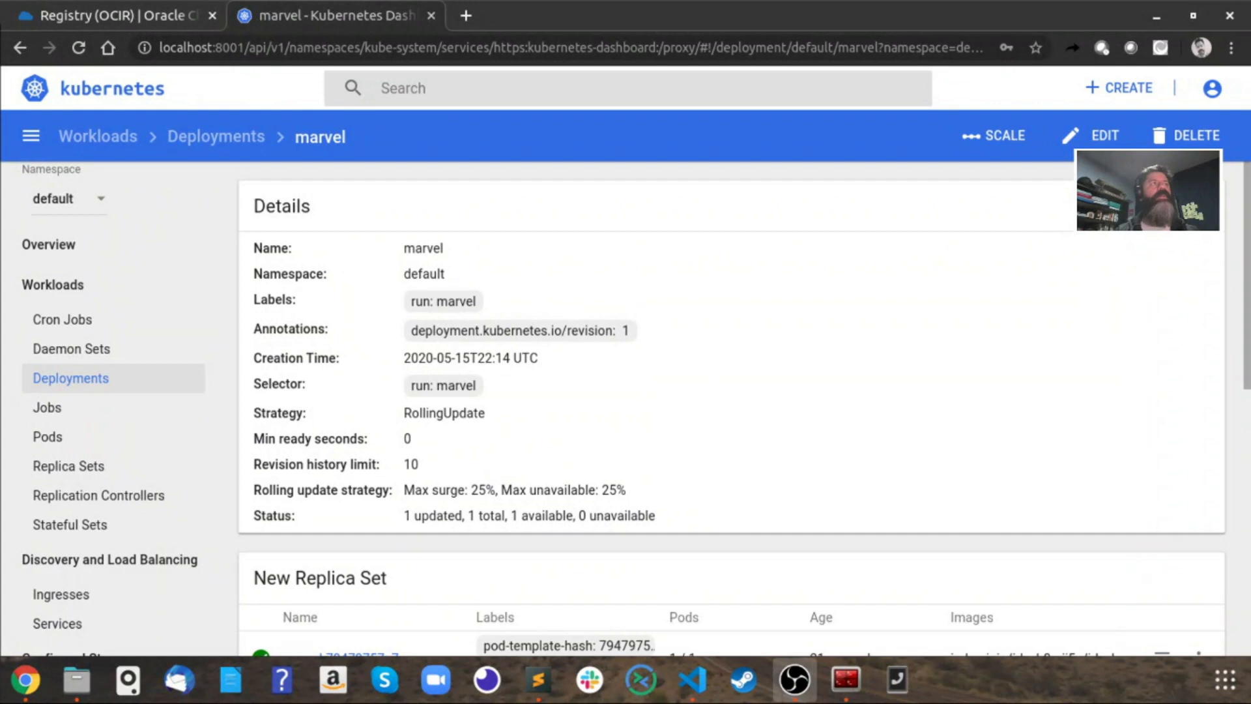
pyautogui.scroll(-3, 154, 509)
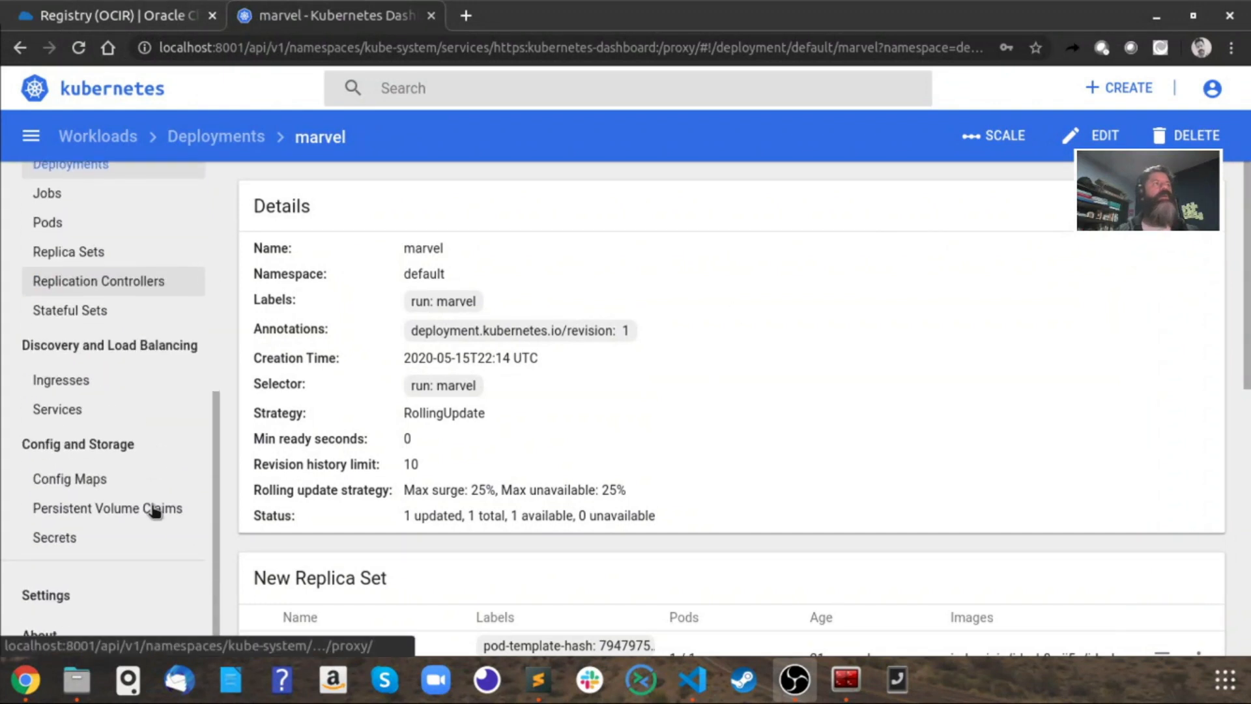
pyautogui.click(56, 412)
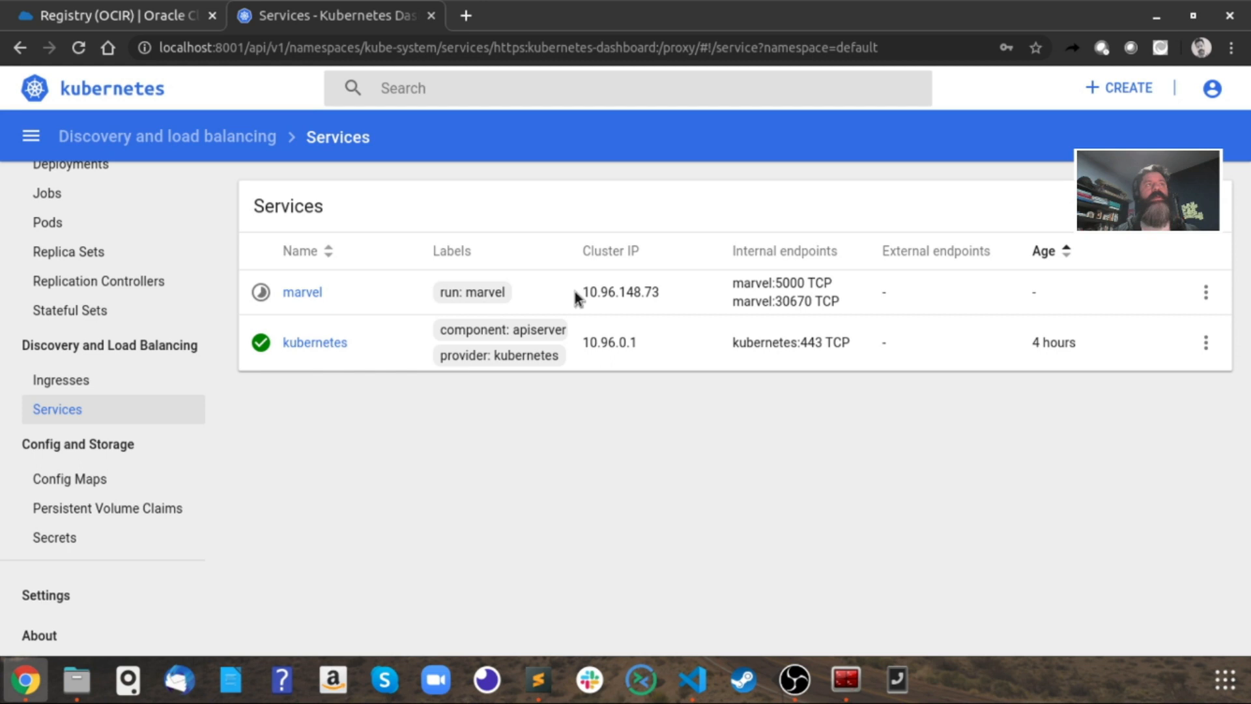
pyautogui.click(300, 293)
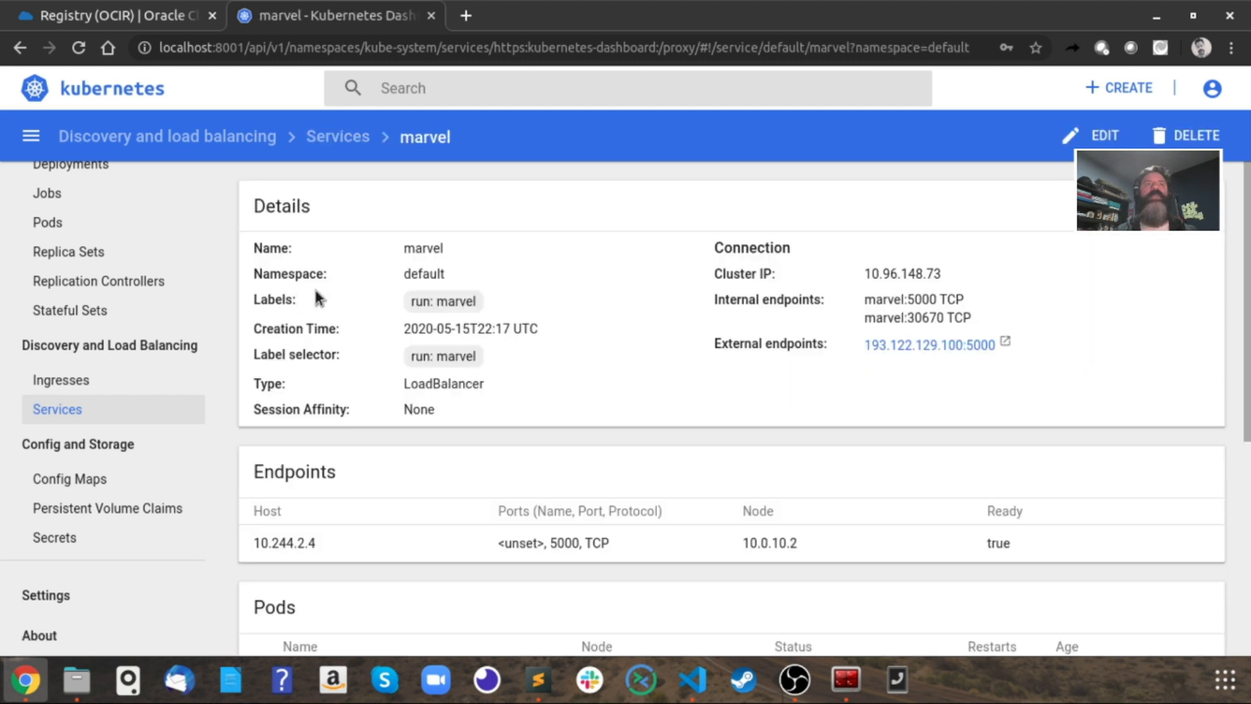
pyautogui.click(941, 346)
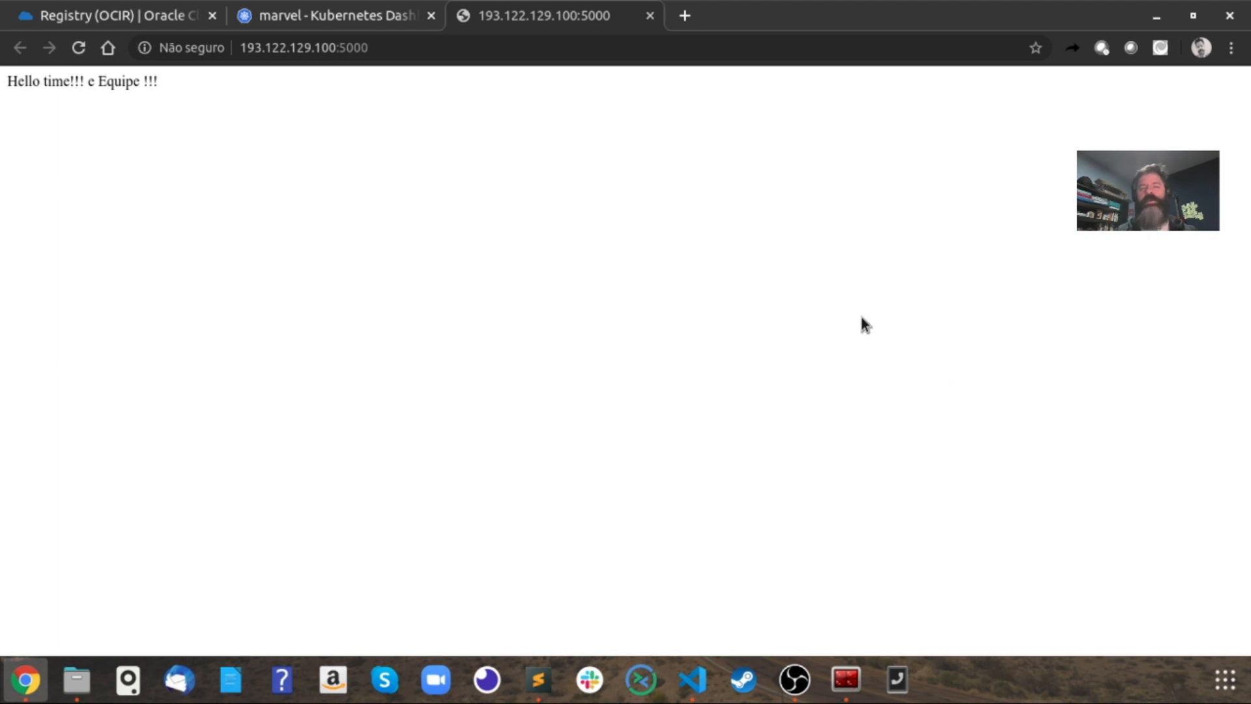
# Step: Return to the Kubernetes Dashboard and examine the marvel pod's details, containers and events
pyautogui.click(331, 14)
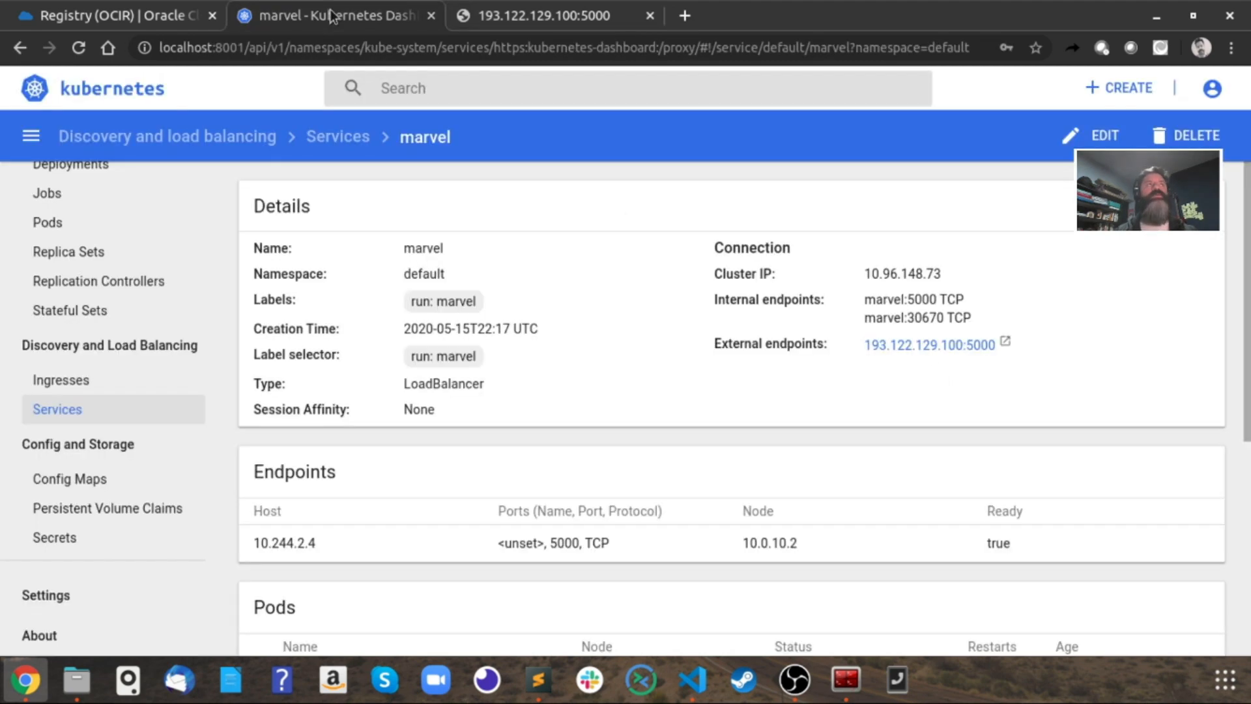
pyautogui.scroll(2, 163, 408)
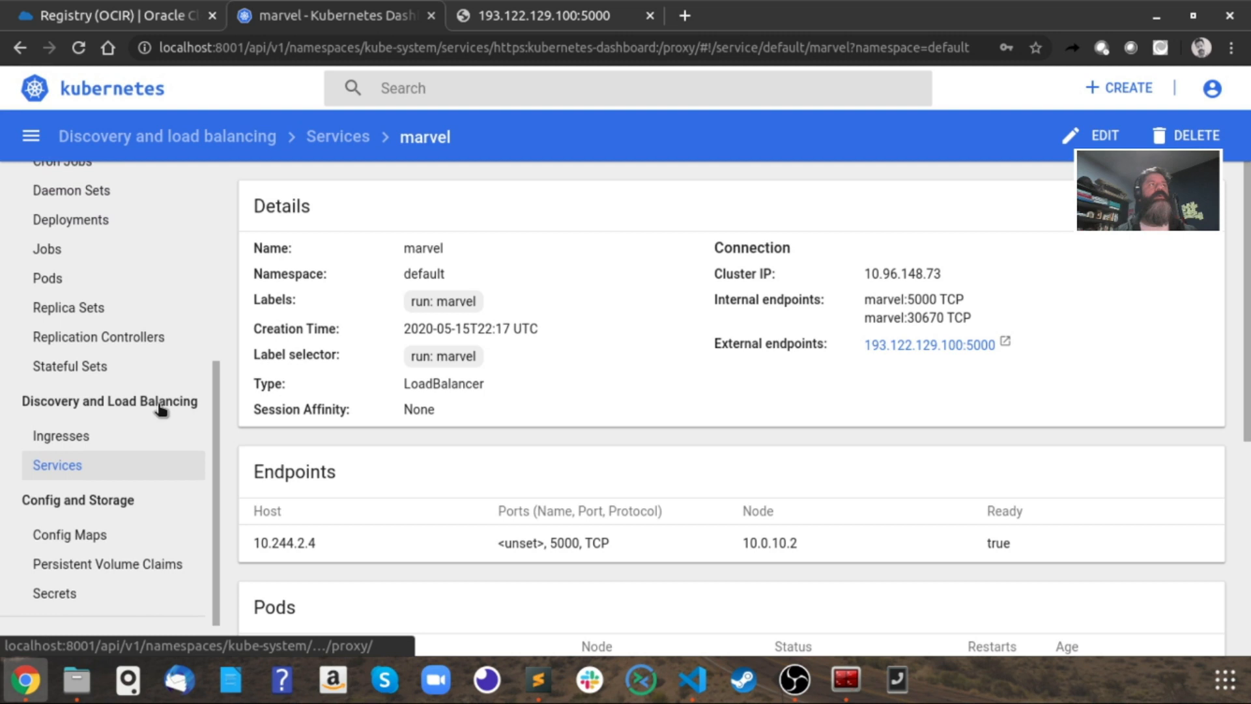
pyautogui.click(47, 292)
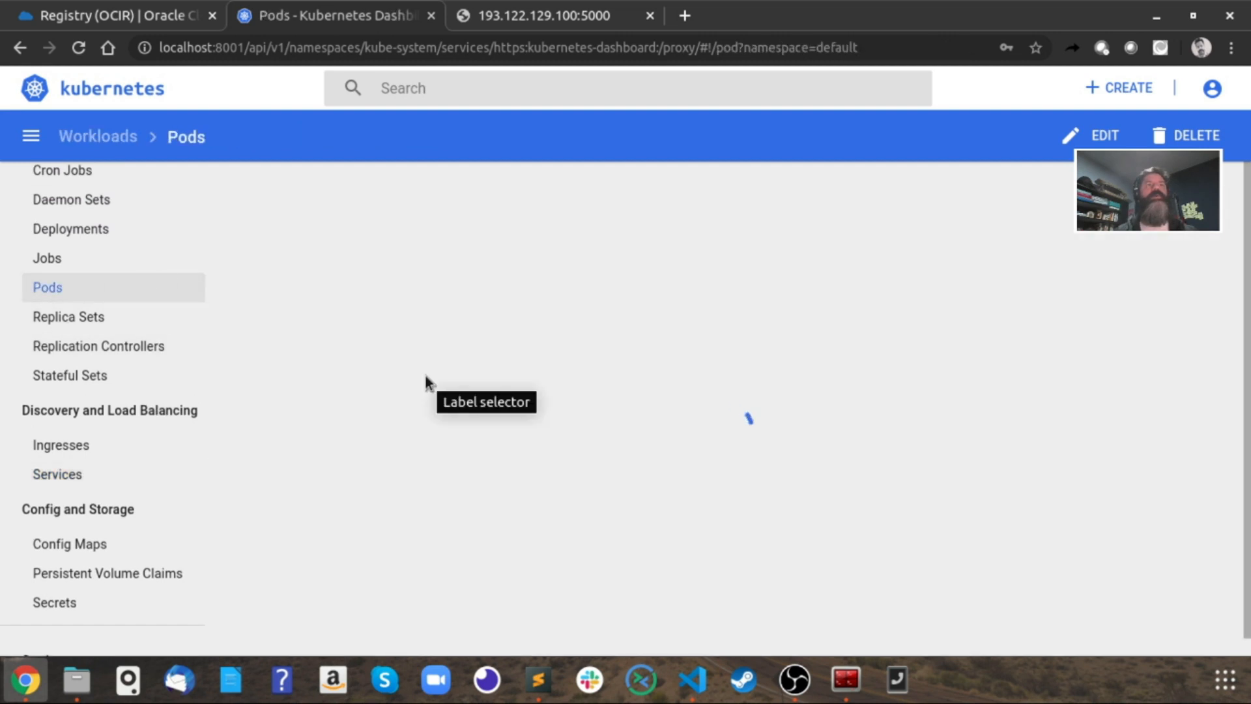
pyautogui.click(380, 291)
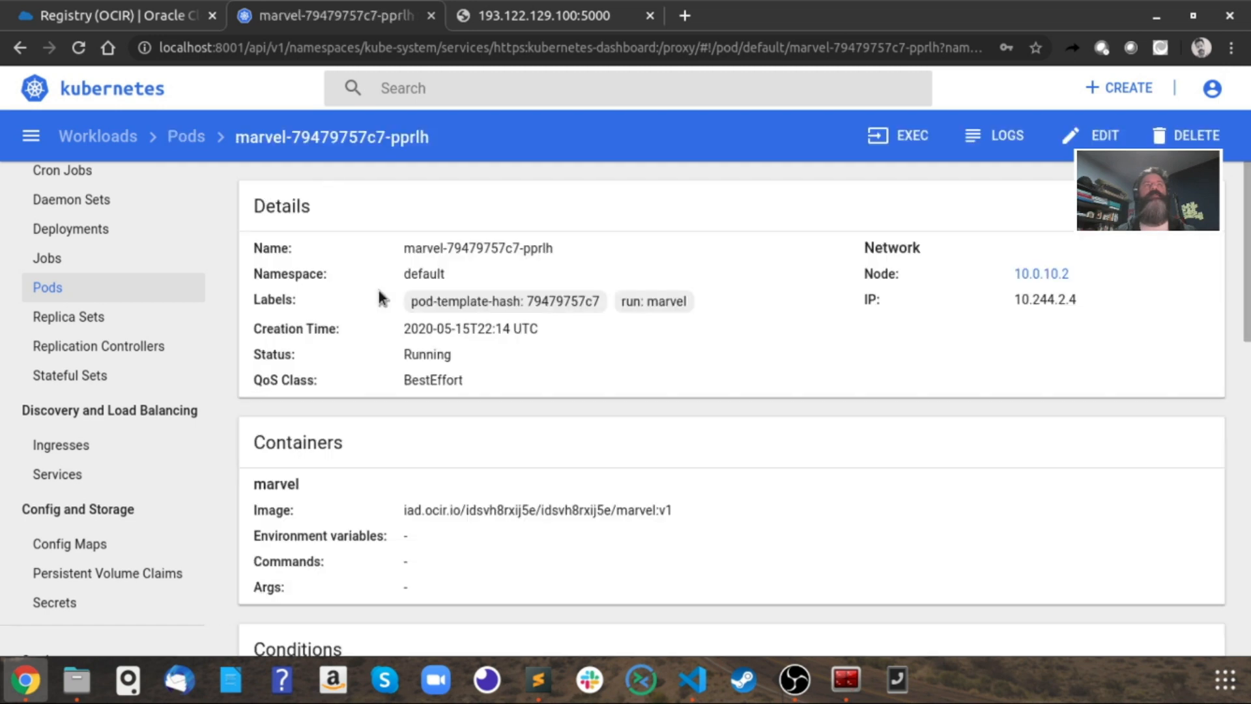
pyautogui.scroll(-10, 378, 290)
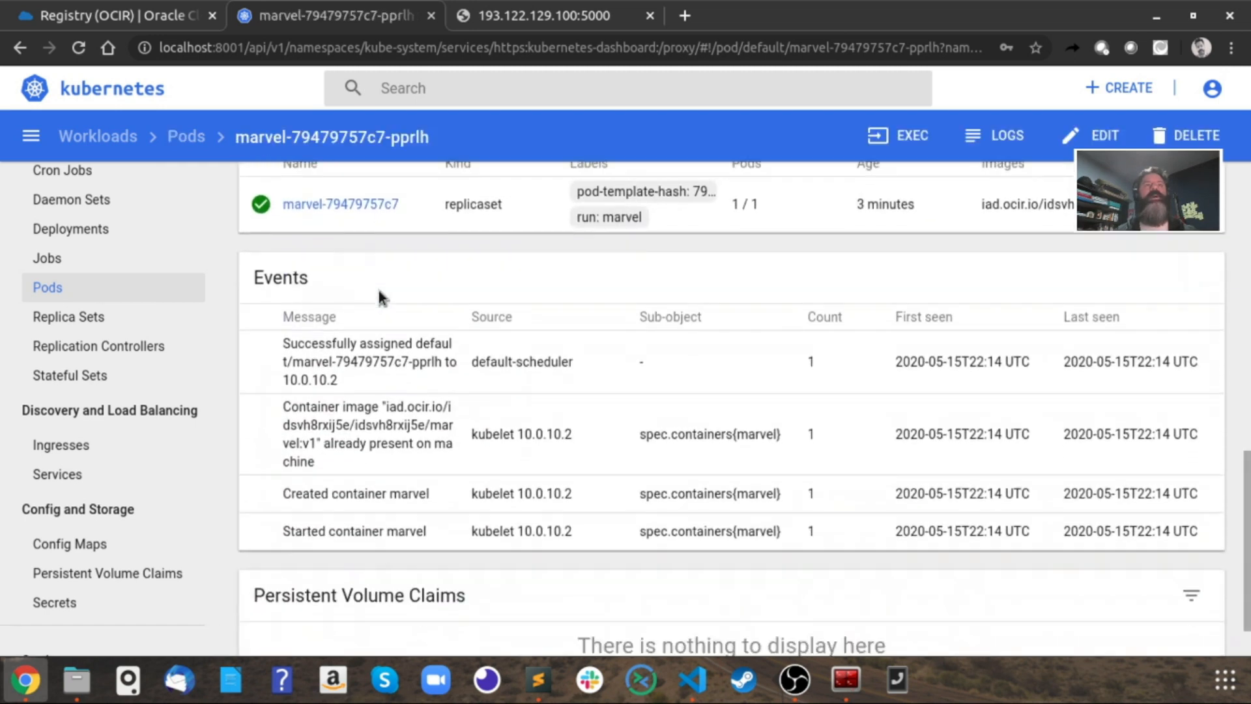
pyautogui.scroll(10, 380, 294)
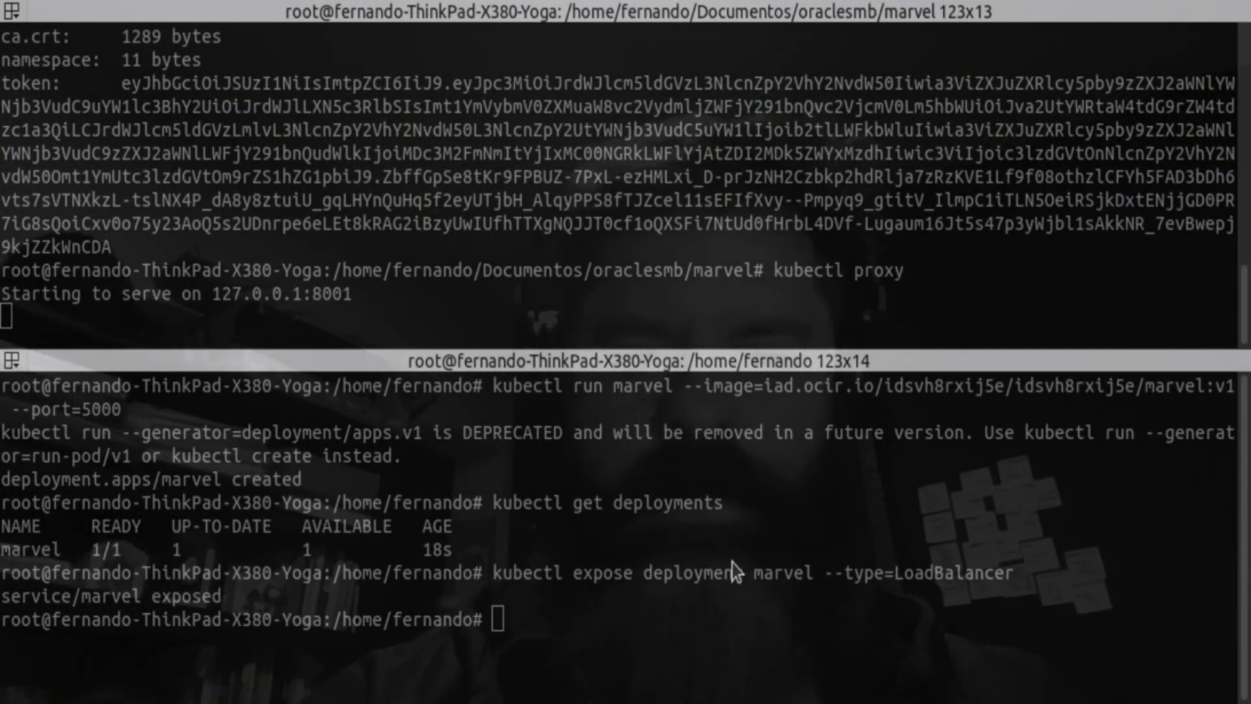
pyautogui.click(603, 484)
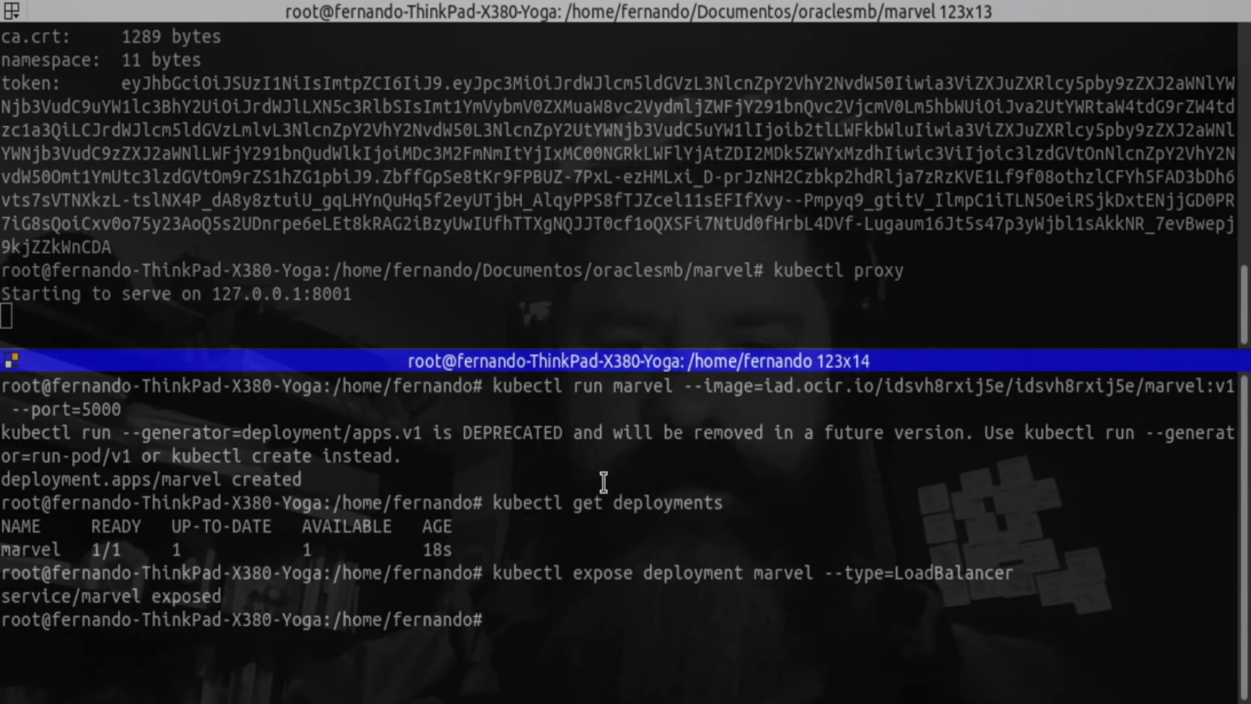
pyautogui.write('kubectl apply -f "https://cloud.weave.works/k8s/scope.yaml?k8s-version=$(kubectl version | base64 | tr -d \'\\n\')"')
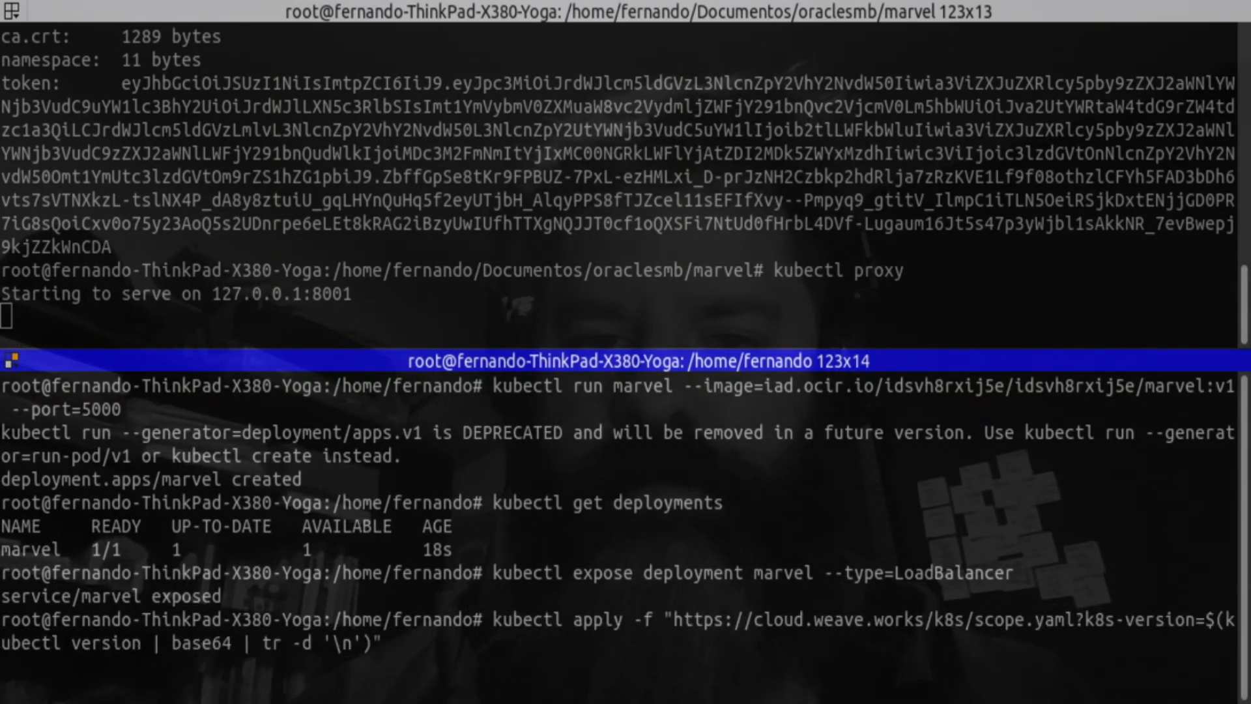
pyautogui.press('Return')
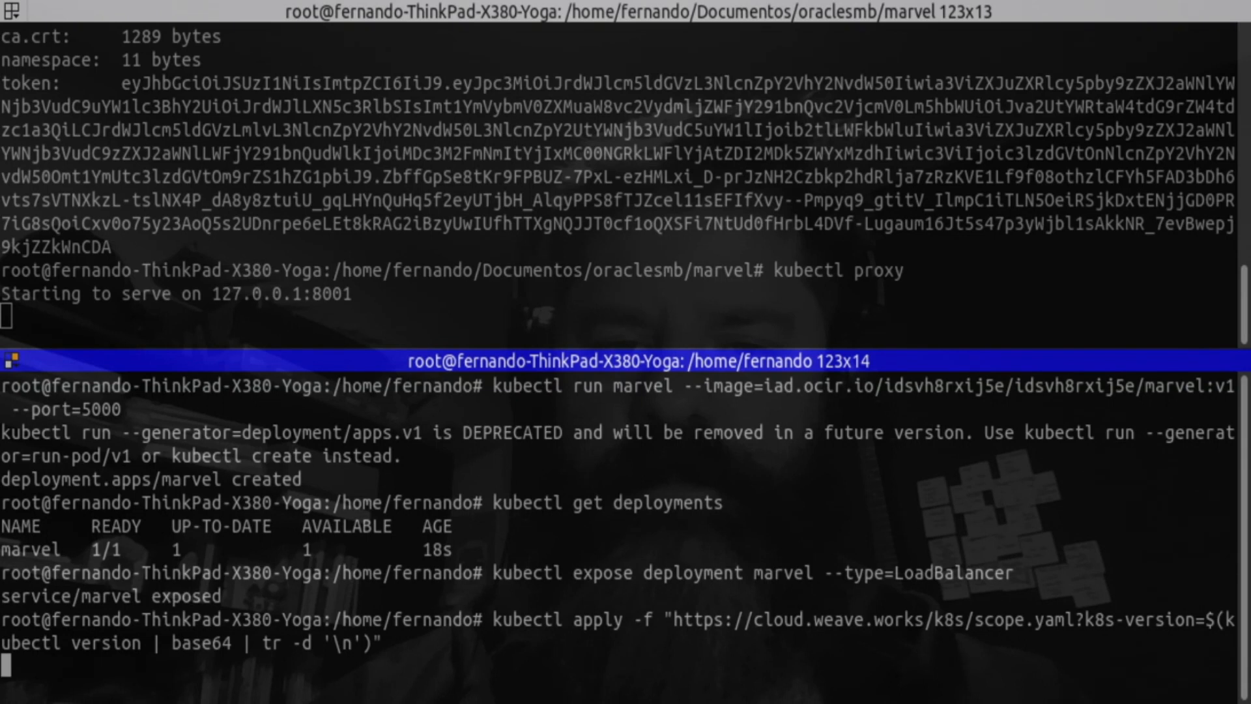
# Step: Forward port 4040 to the pod in namespace weave selected by weave-scope-component=app, using kubectl port-forward
pyautogui.hotkey('alt', 'Tab')
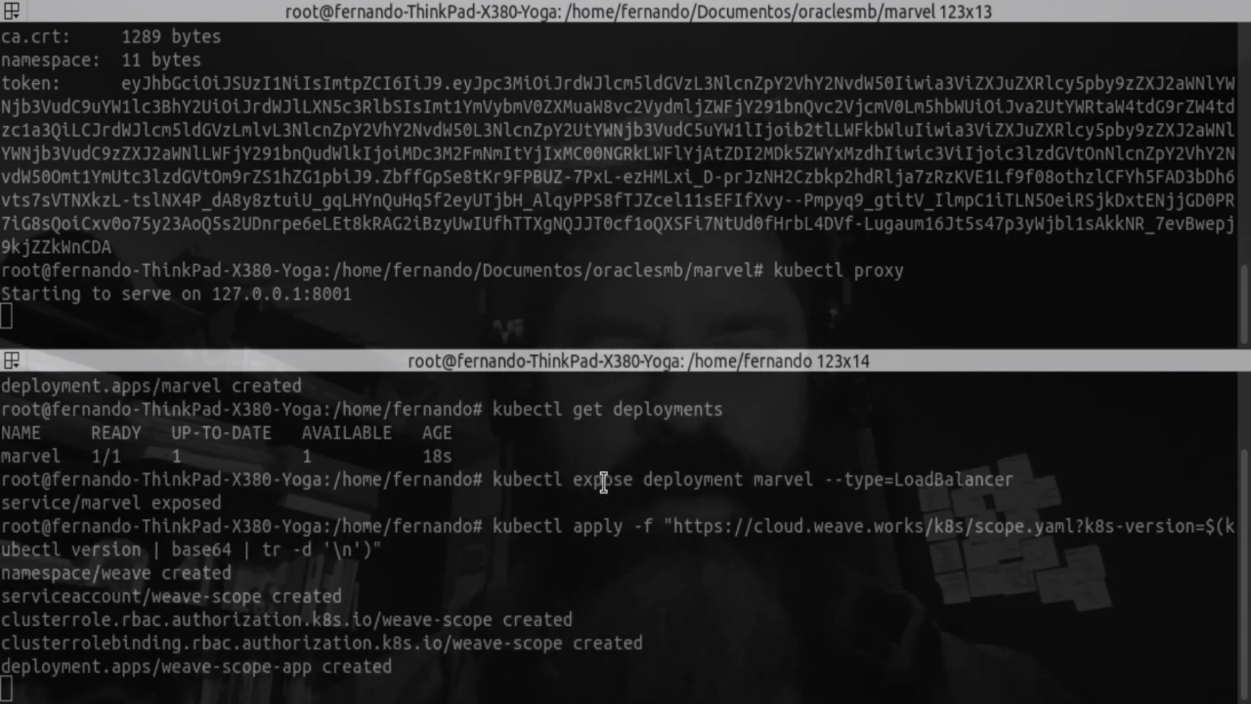
pyautogui.click(604, 482)
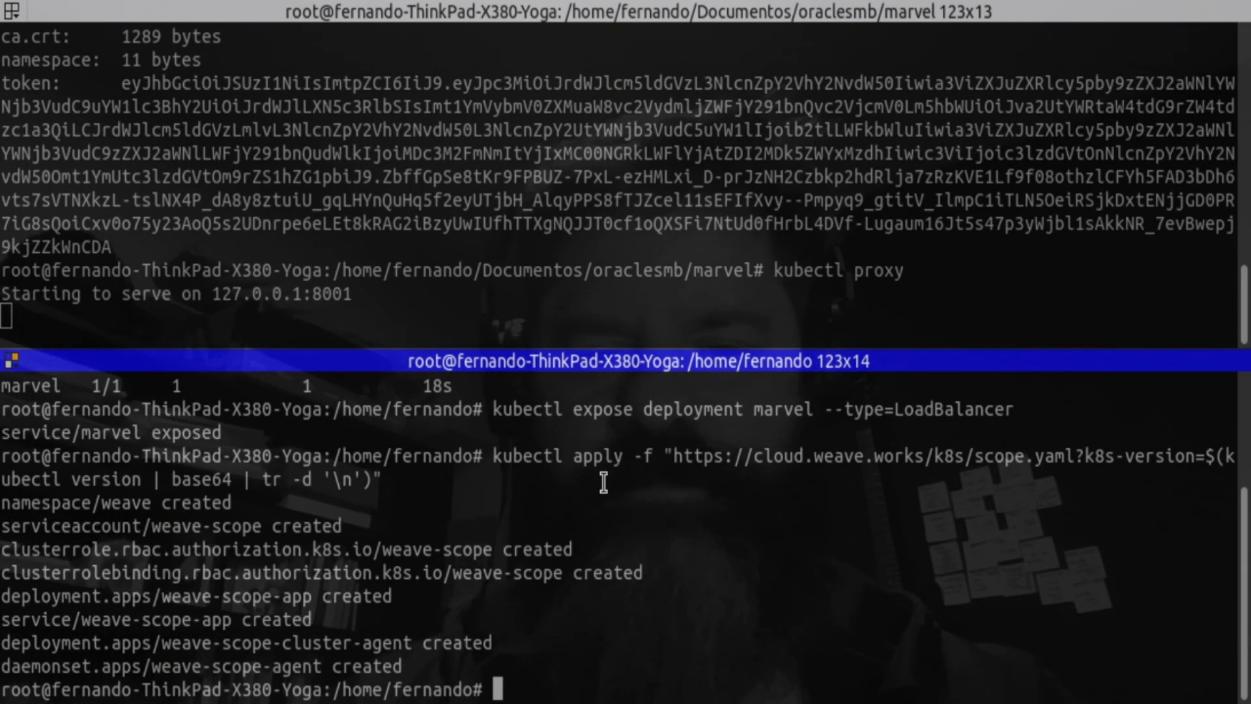
pyautogui.write('kubectl port-forward -n weave "$(kubectl get -n weave pod --selector=weave-scope-component=app -o jsonpath=\'{.items..metadata.name}\')" 4040')
pyautogui.press('Return')
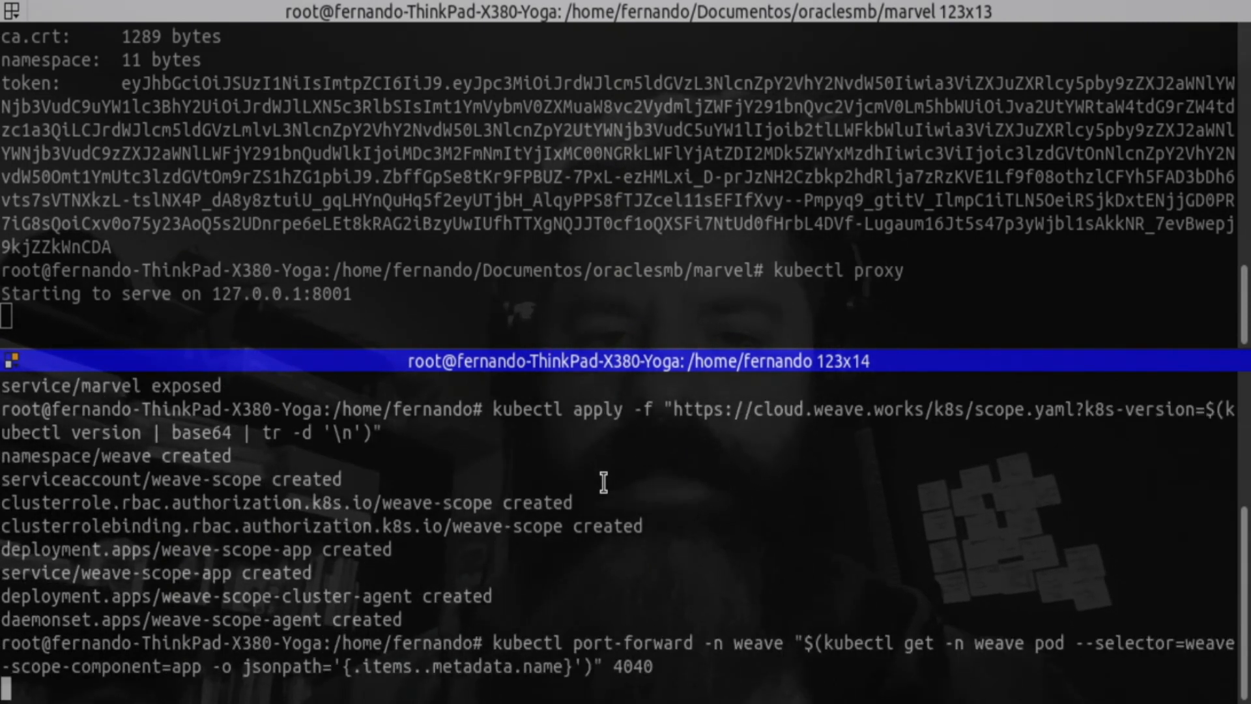
# Step: Switch to Weave Scope at localhost:4040, show the services graph, and examine the marvel service's status, pods, containers and processes
pyautogui.hotkey('alt', 'Tab')
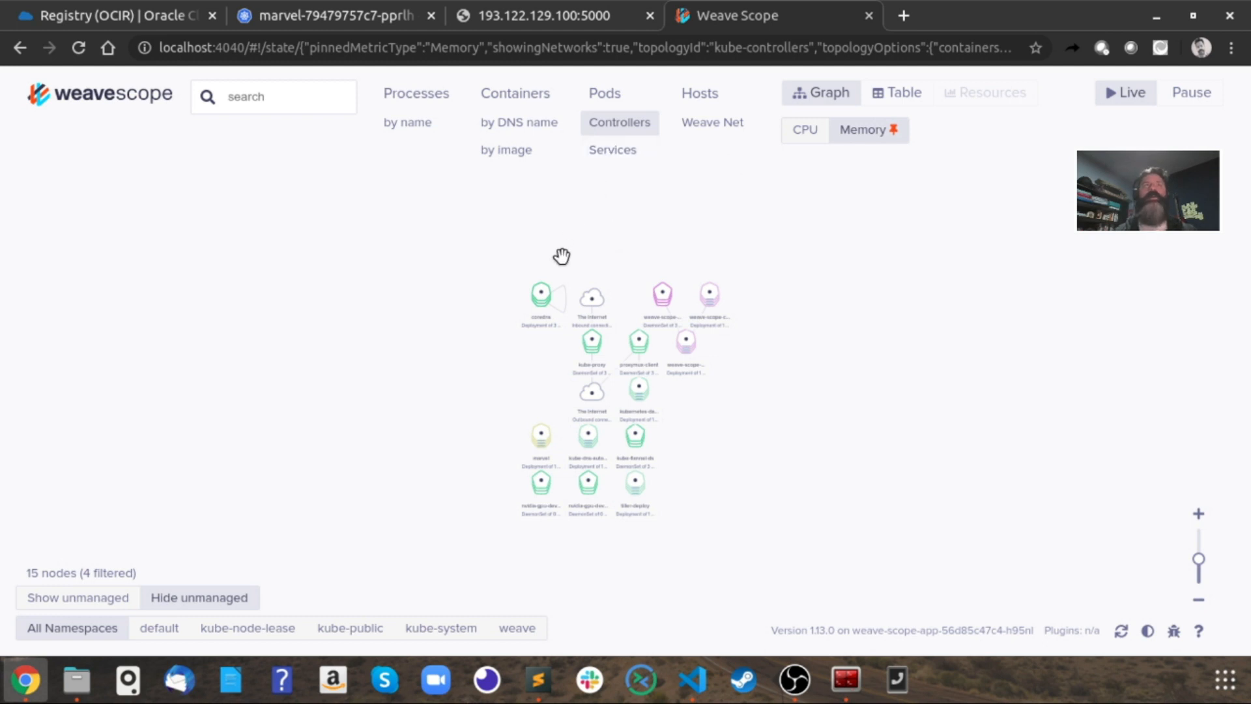
pyautogui.click(622, 146)
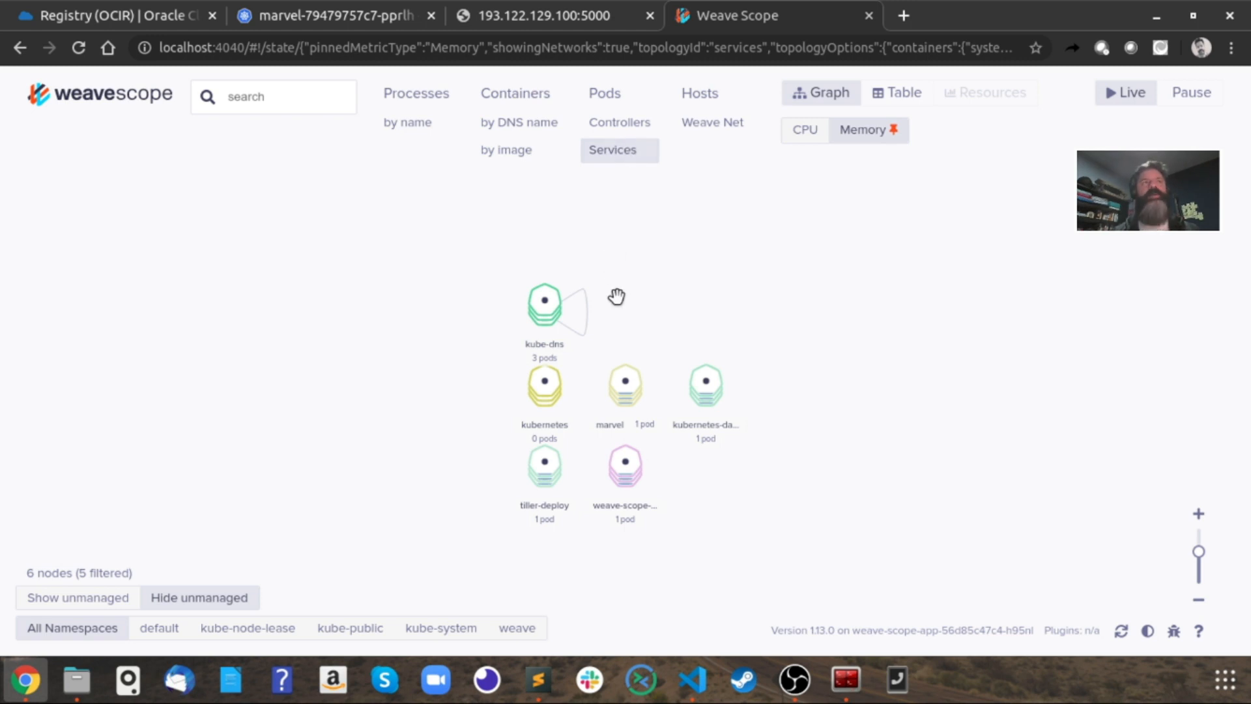
pyautogui.click(617, 391)
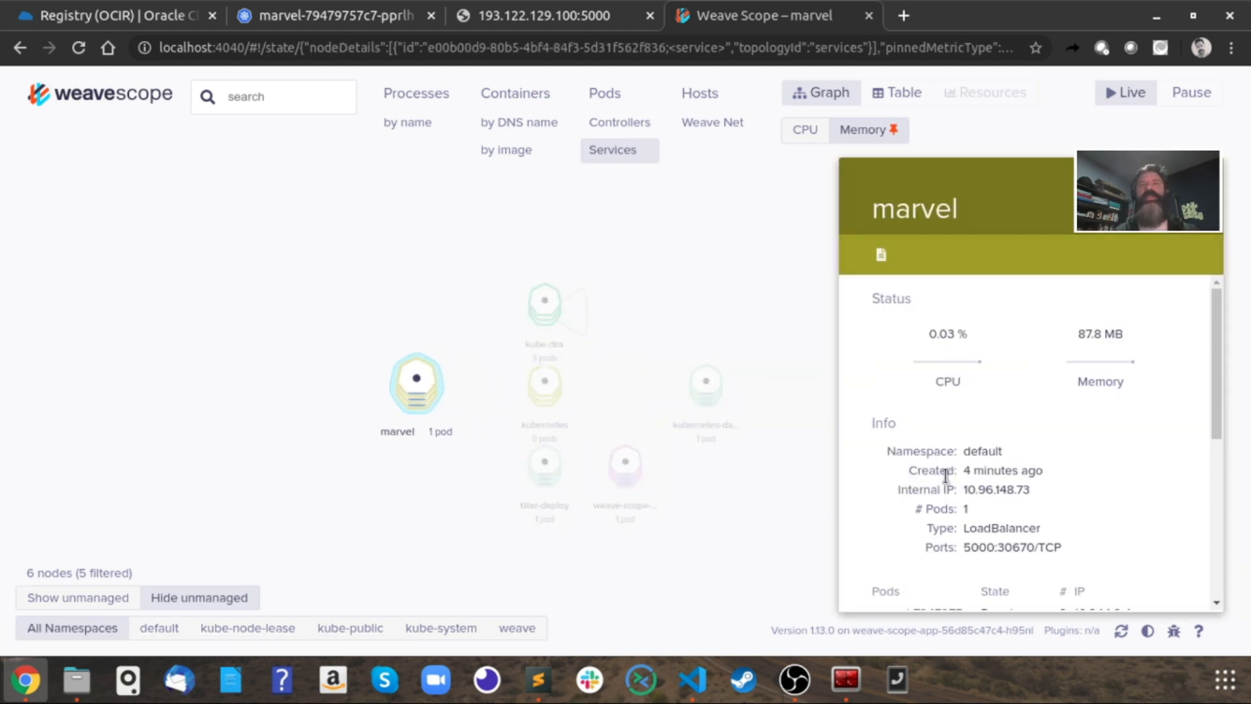
pyautogui.scroll(-5, 946, 476)
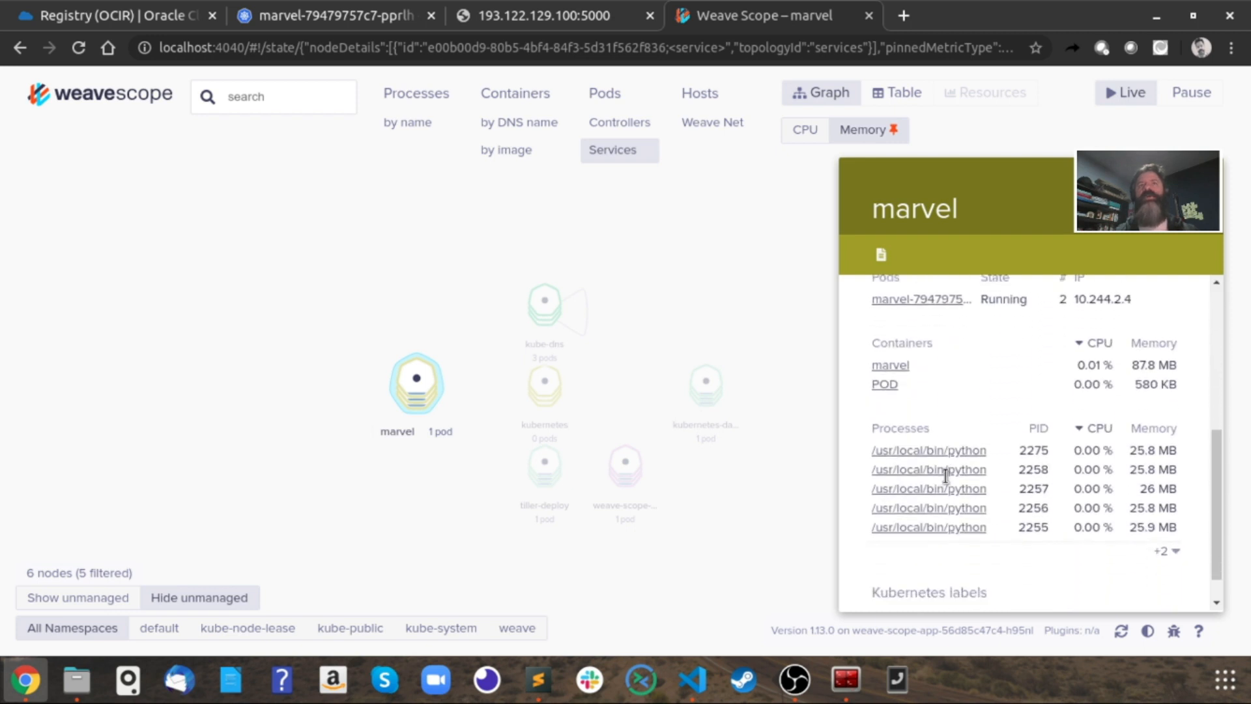
pyautogui.scroll(1, 946, 476)
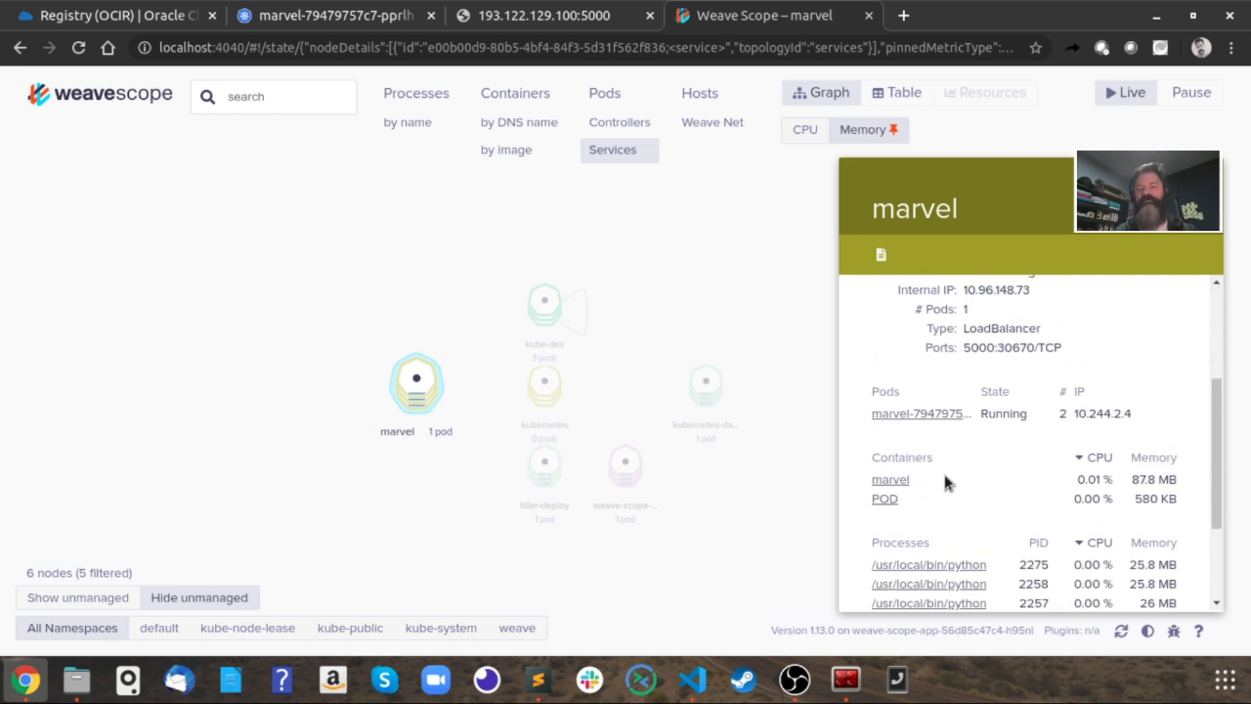